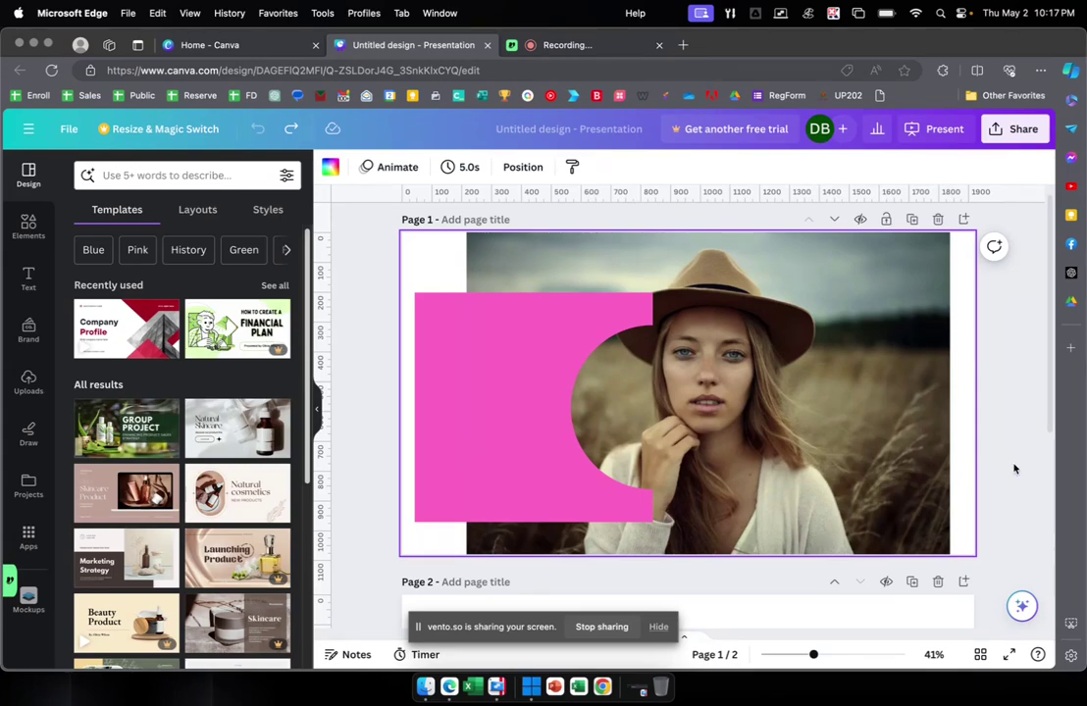
# Step: Scroll down past the finished Page 1 to the empty Page 2
pyautogui.scroll(-3, 1014, 469)
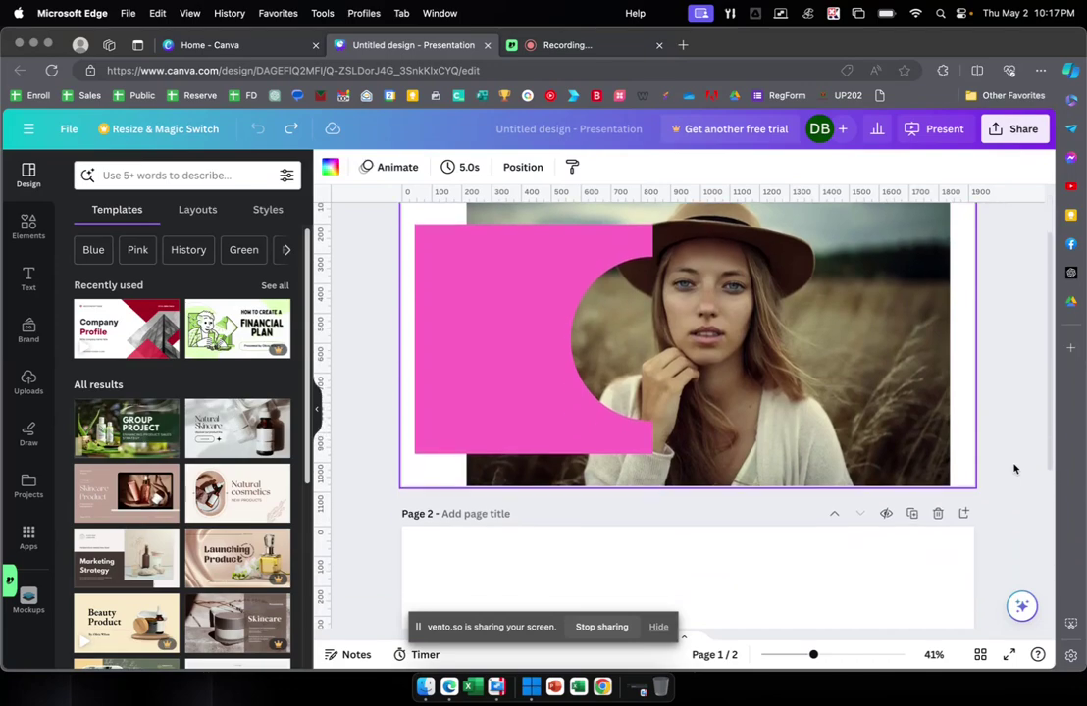
pyautogui.scroll(2, 1014, 468)
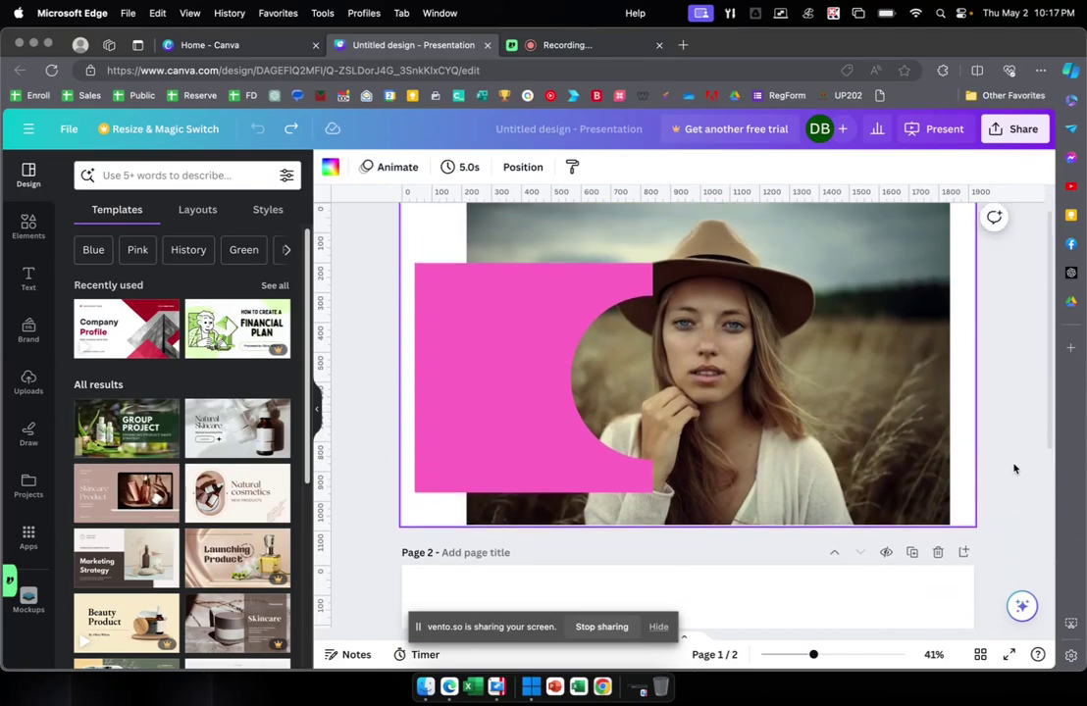
pyautogui.scroll(-1, 1014, 468)
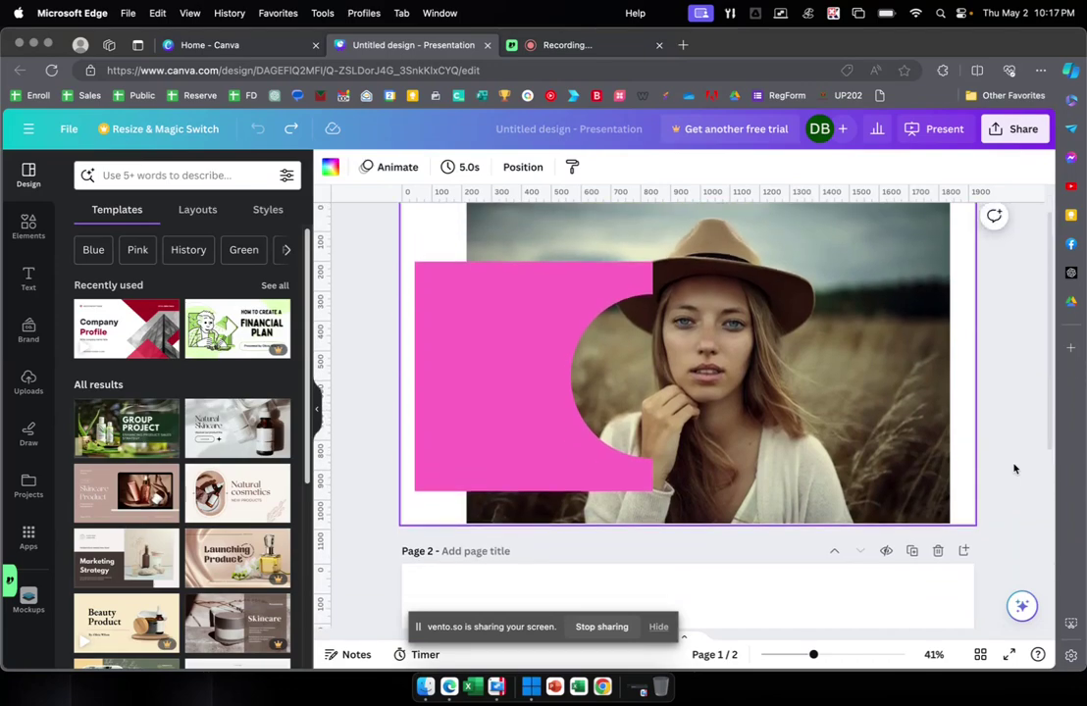
pyautogui.scroll(1, 1014, 469)
pyautogui.scroll(-1, 1014, 468)
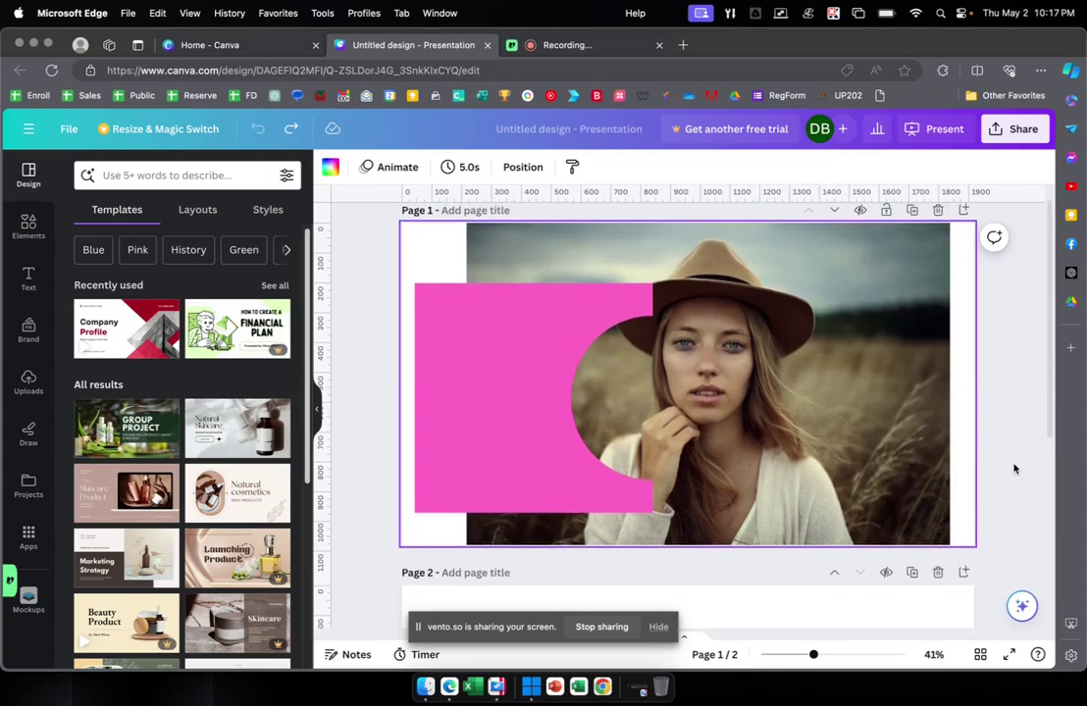
pyautogui.scroll(-3, 1014, 469)
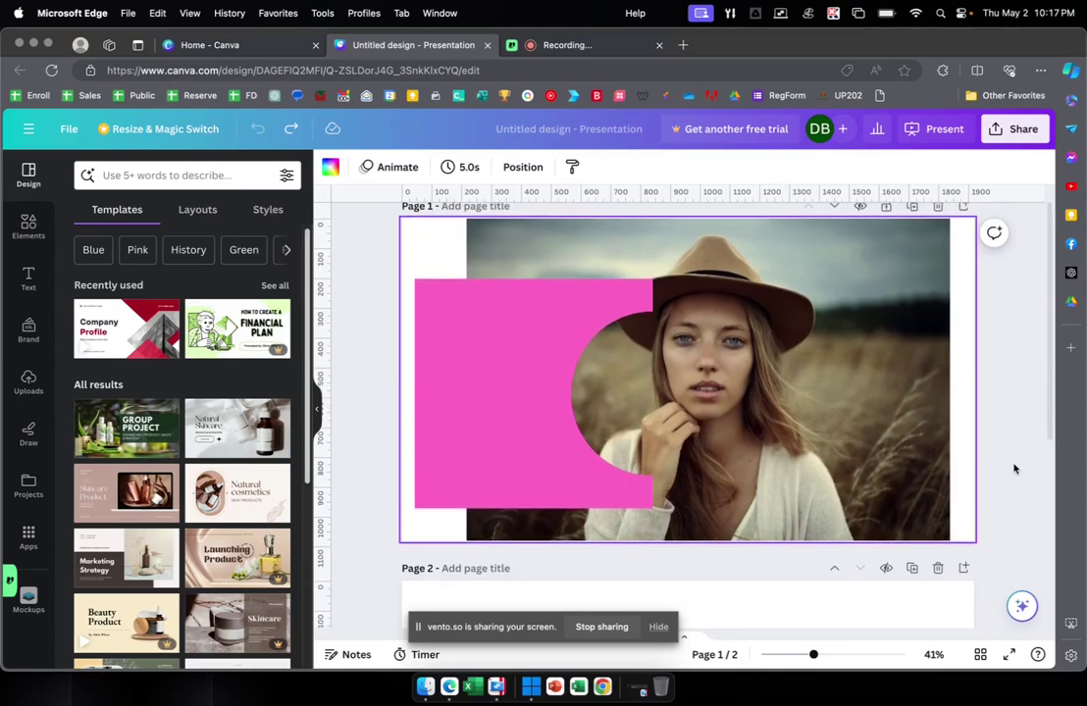
pyautogui.scroll(-5, 1014, 469)
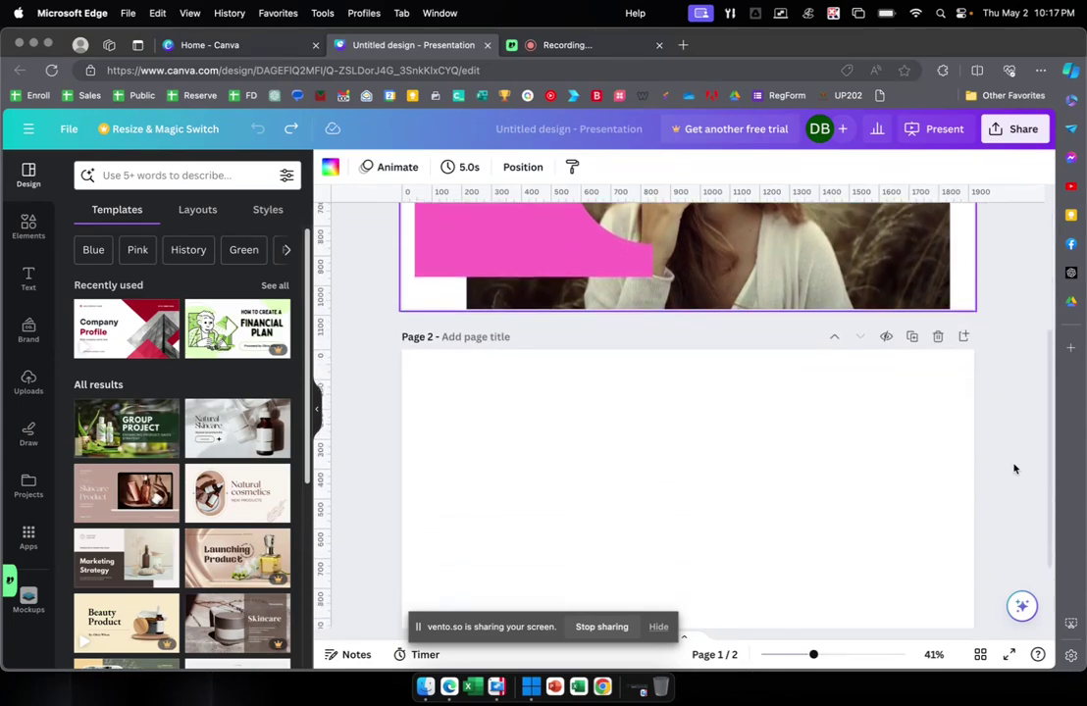
pyautogui.click(28, 225)
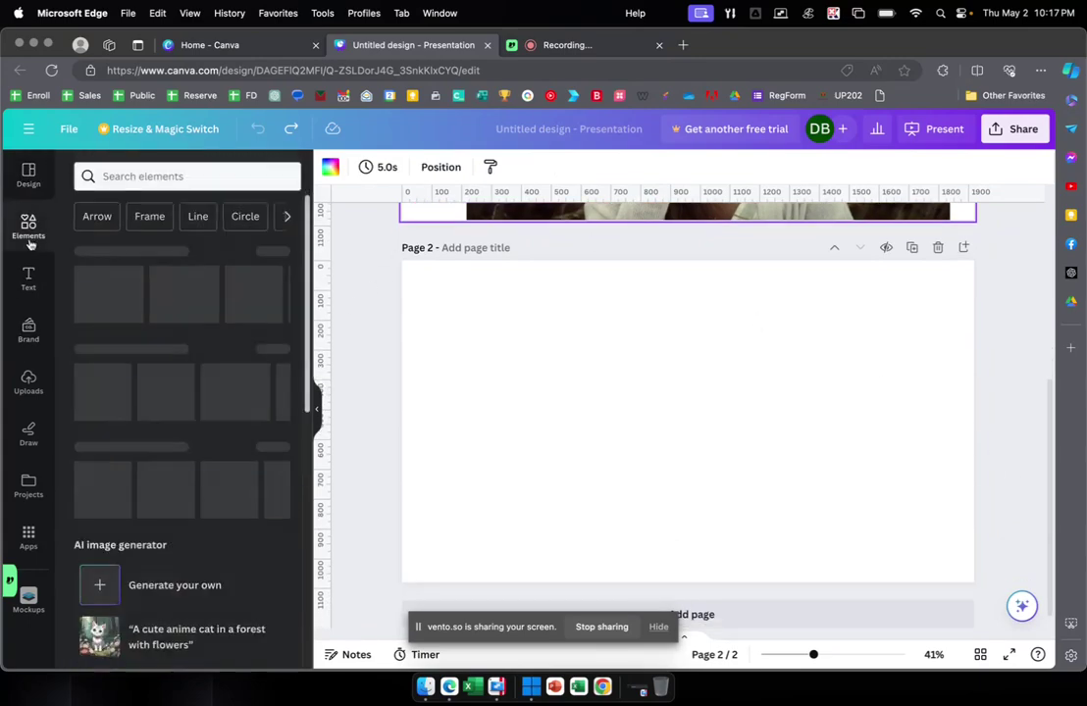
pyautogui.click(94, 383)
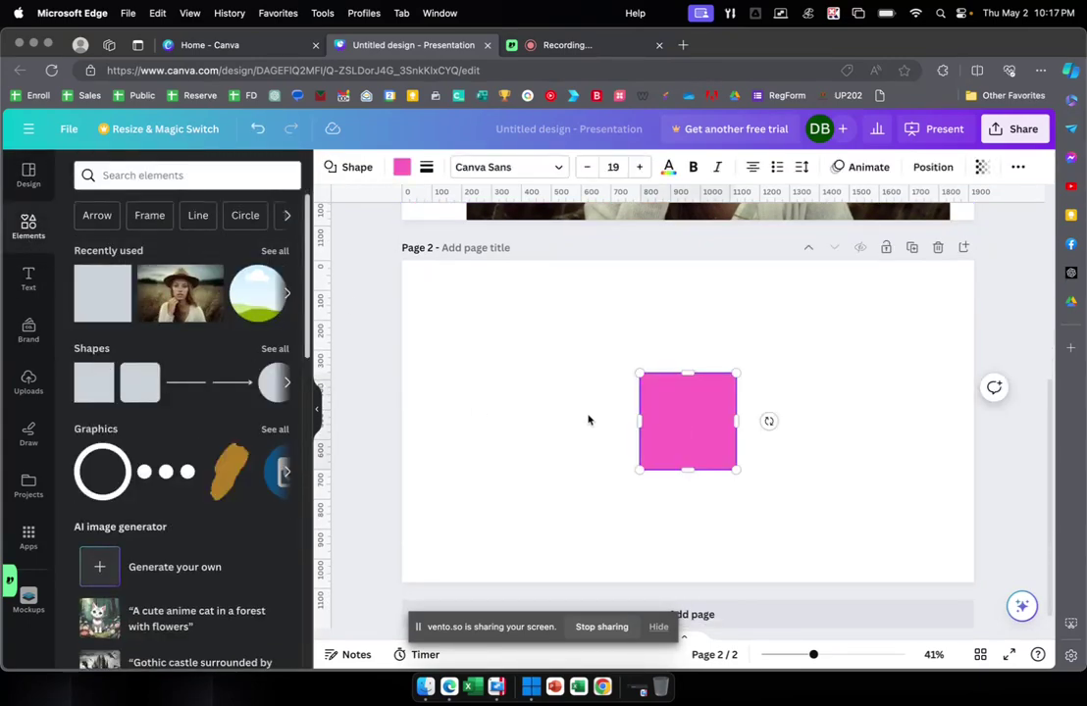
pyautogui.click(511, 363)
pyautogui.click(273, 384)
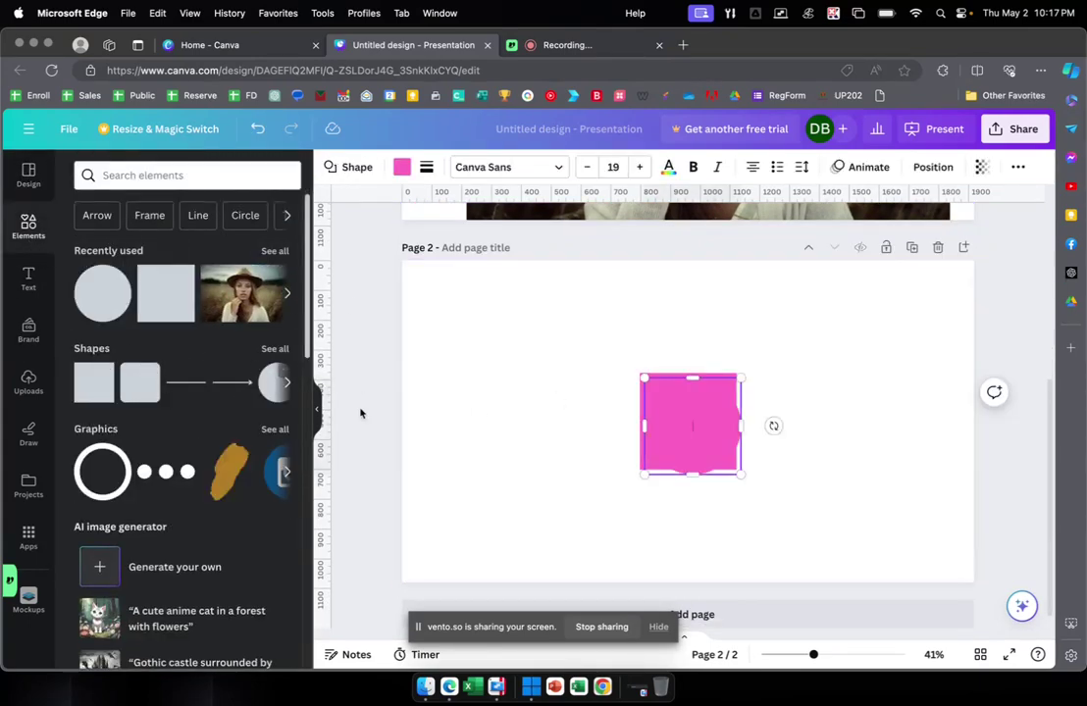
pyautogui.click(740, 478)
pyautogui.moveTo(699, 432); pyautogui.dragTo(790, 432)
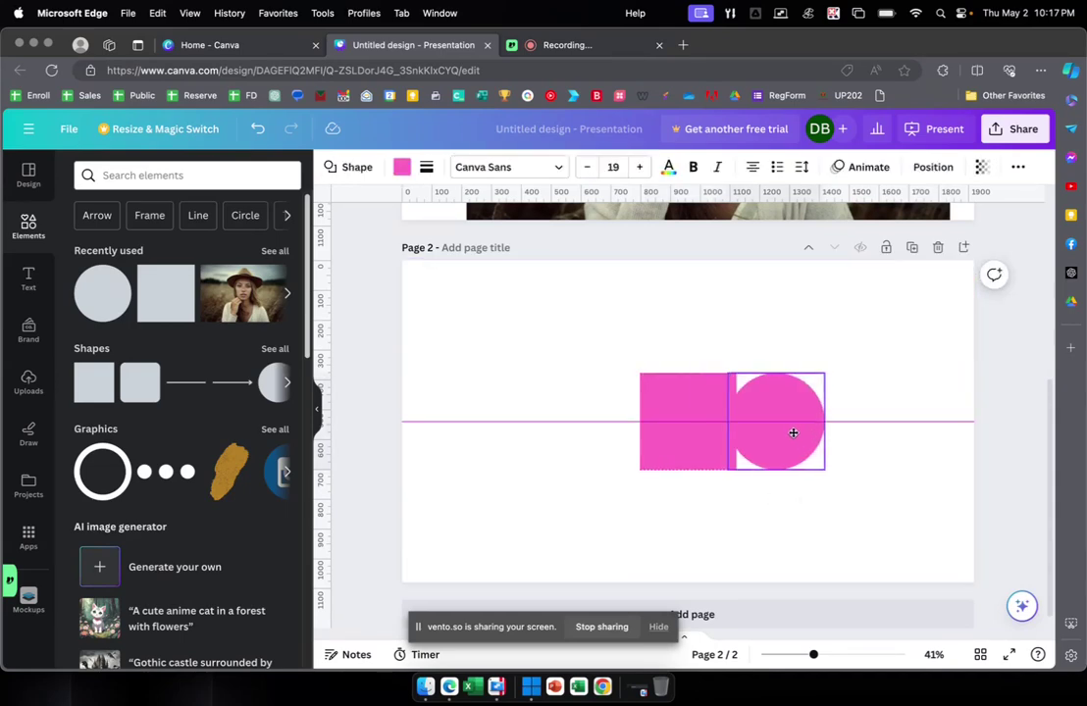
pyautogui.click(667, 435)
pyautogui.moveTo(638, 370); pyautogui.dragTo(538, 286)
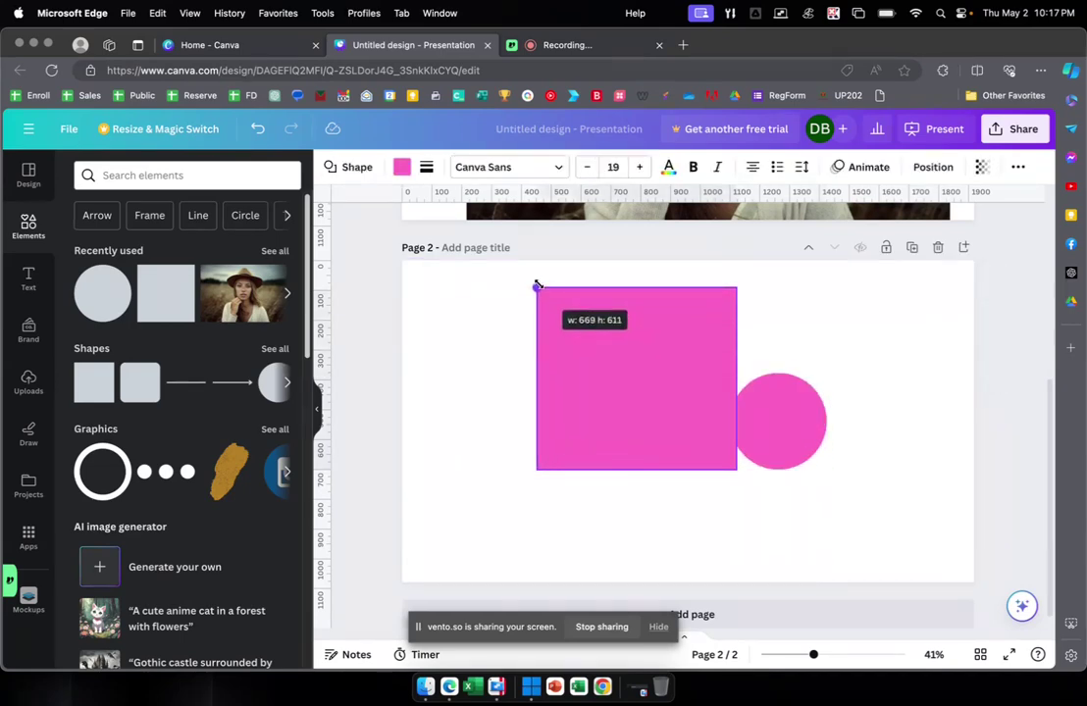
pyautogui.click(764, 437)
pyautogui.moveTo(764, 436); pyautogui.dragTo(740, 394)
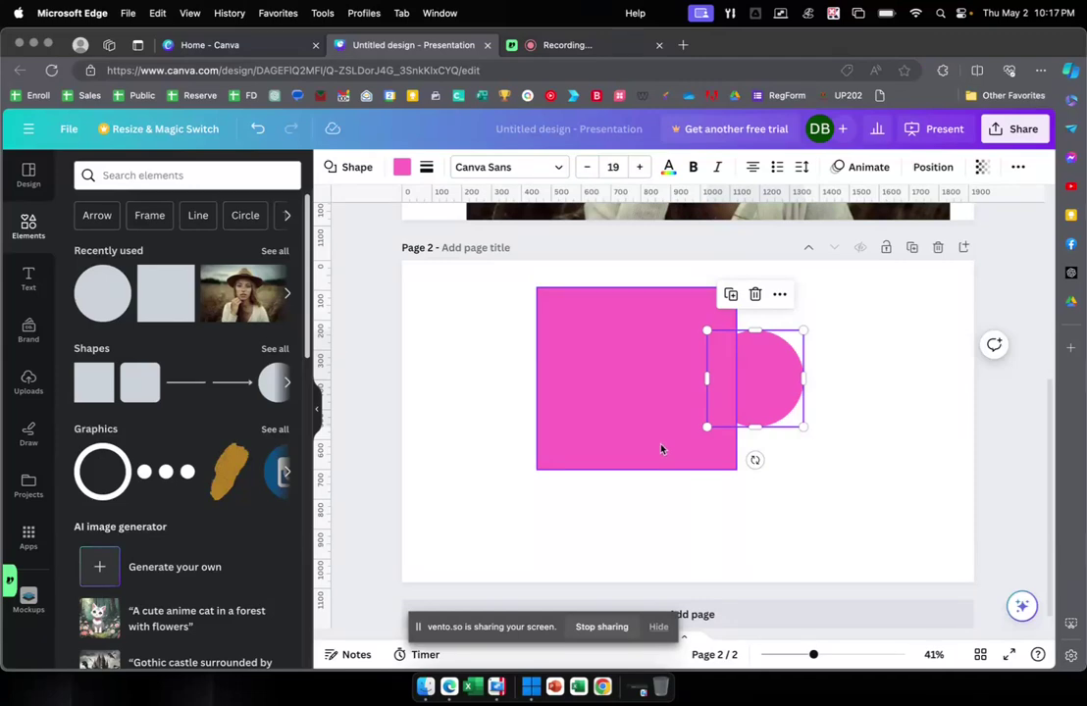
pyautogui.scroll(5, 661, 449)
pyautogui.scroll(1, 433, 408)
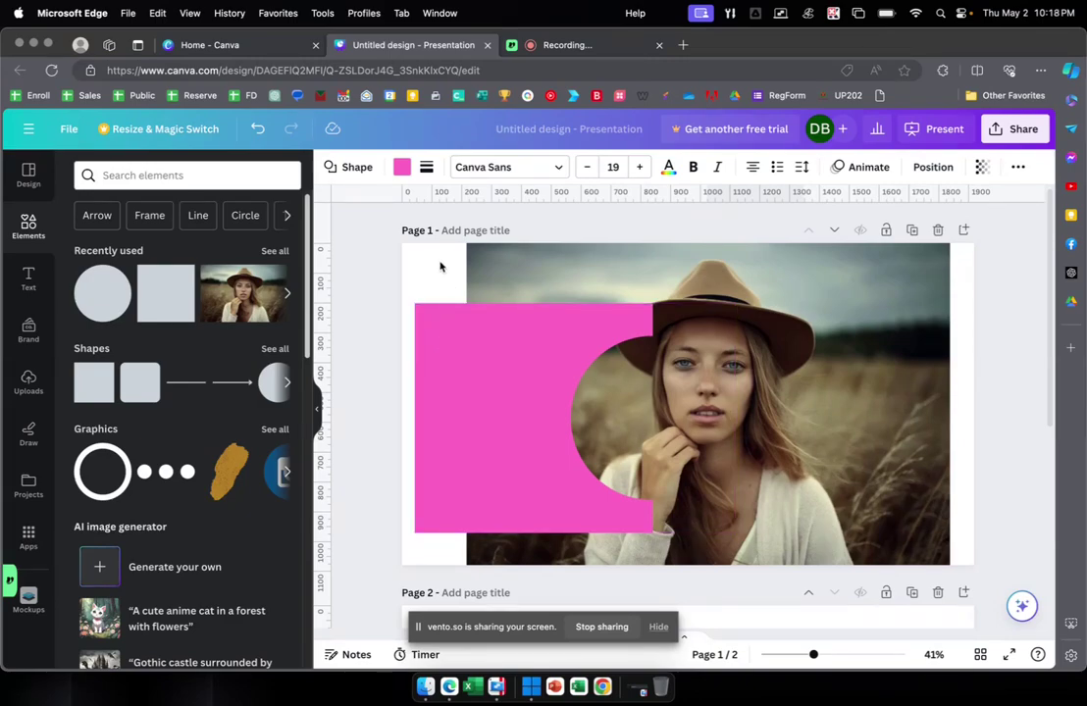
pyautogui.scroll(-2, 579, 361)
pyautogui.scroll(-2, 637, 412)
pyautogui.click(670, 478)
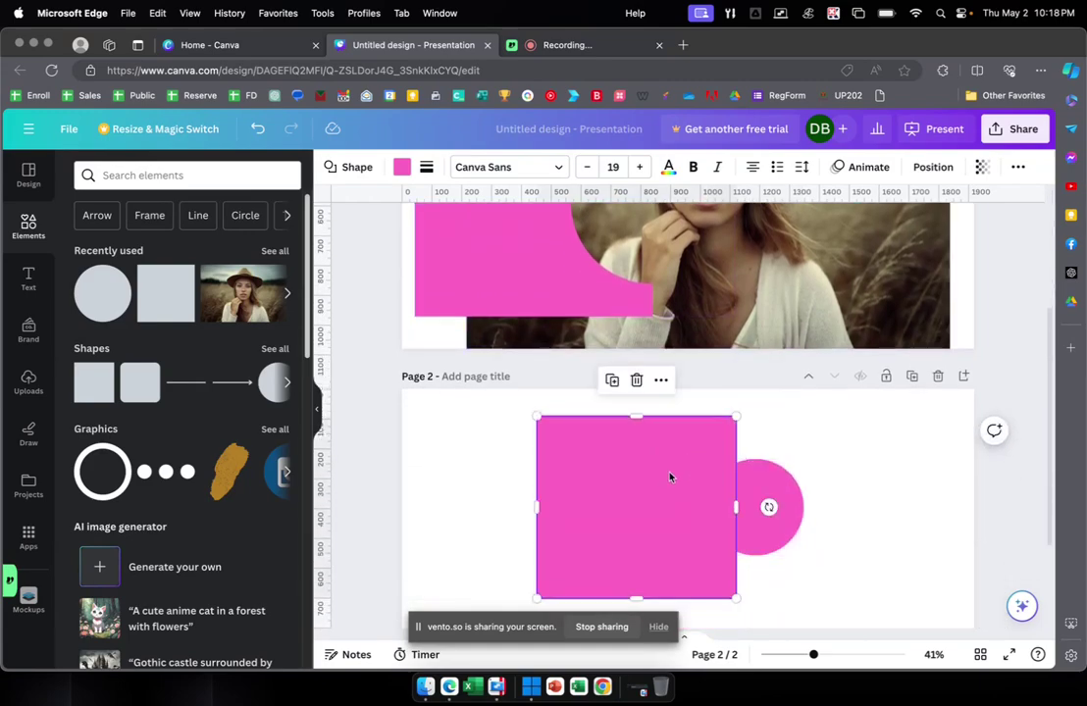
pyautogui.scroll(-1, 673, 477)
pyautogui.click(784, 457)
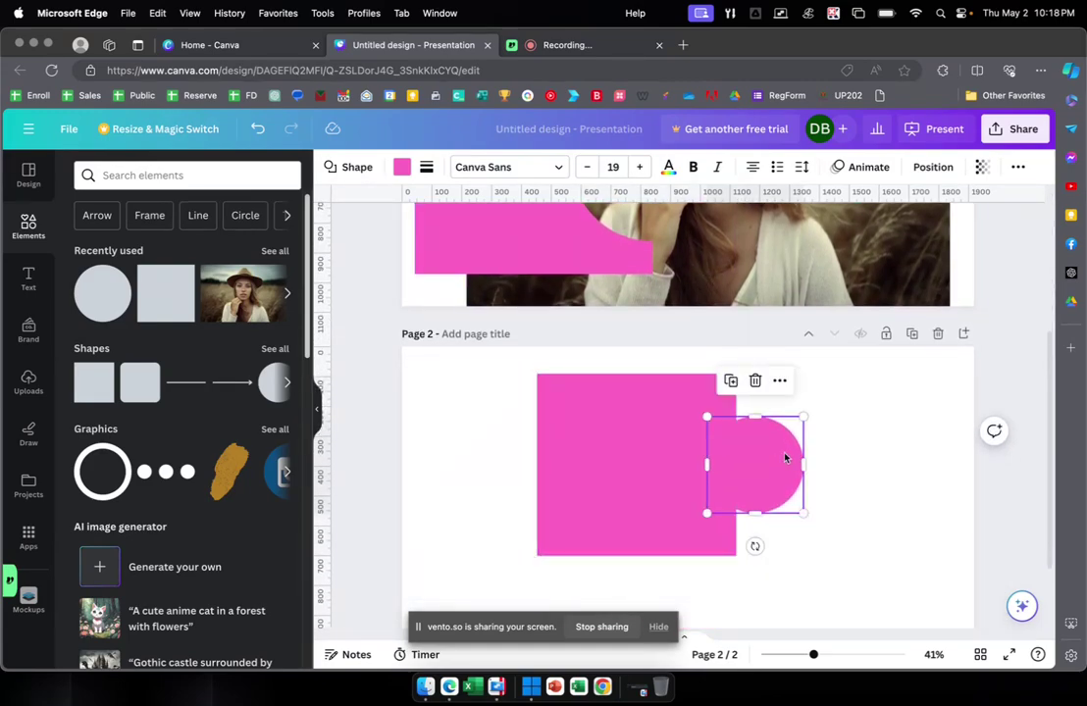
pyautogui.press('Delete')
pyautogui.click(665, 459)
pyautogui.press('Delete')
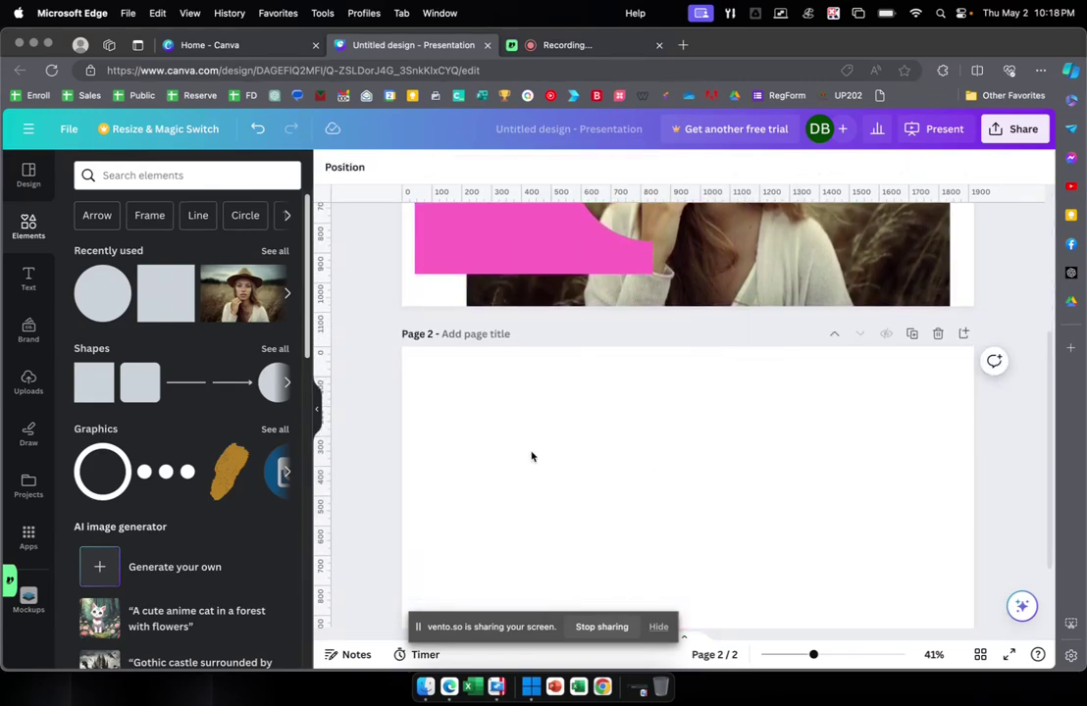
# Step: Add the woman-in-hat photo to Page 2 and enlarge it to fill all but a left strip
pyautogui.click(239, 302)
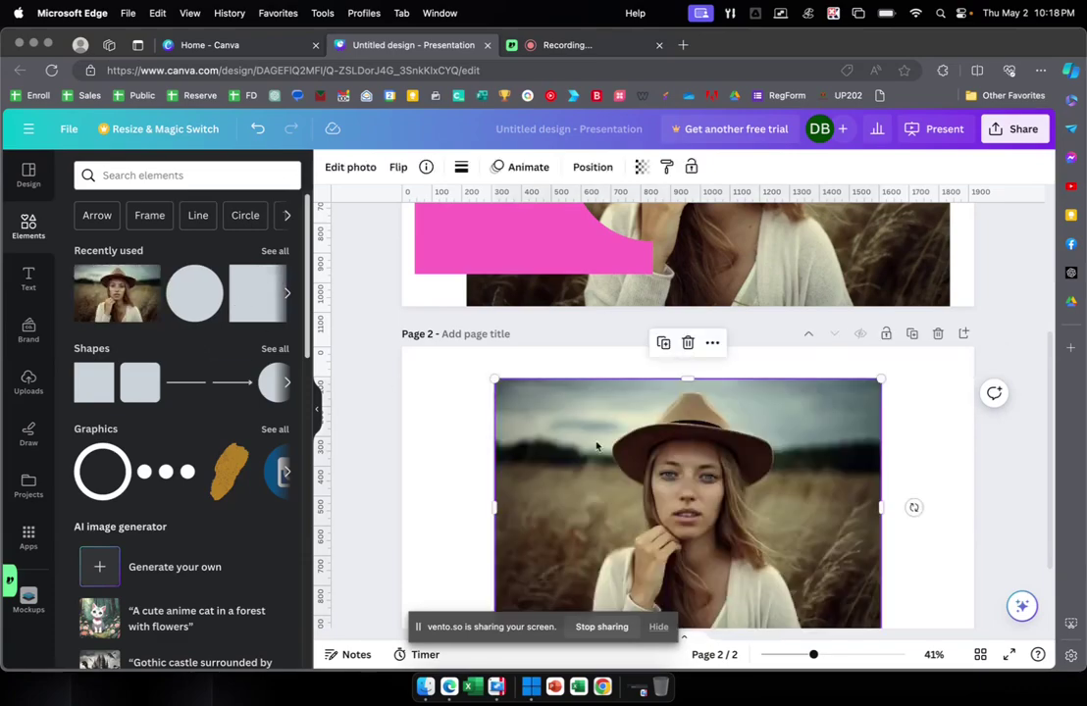
pyautogui.scroll(4, 812, 443)
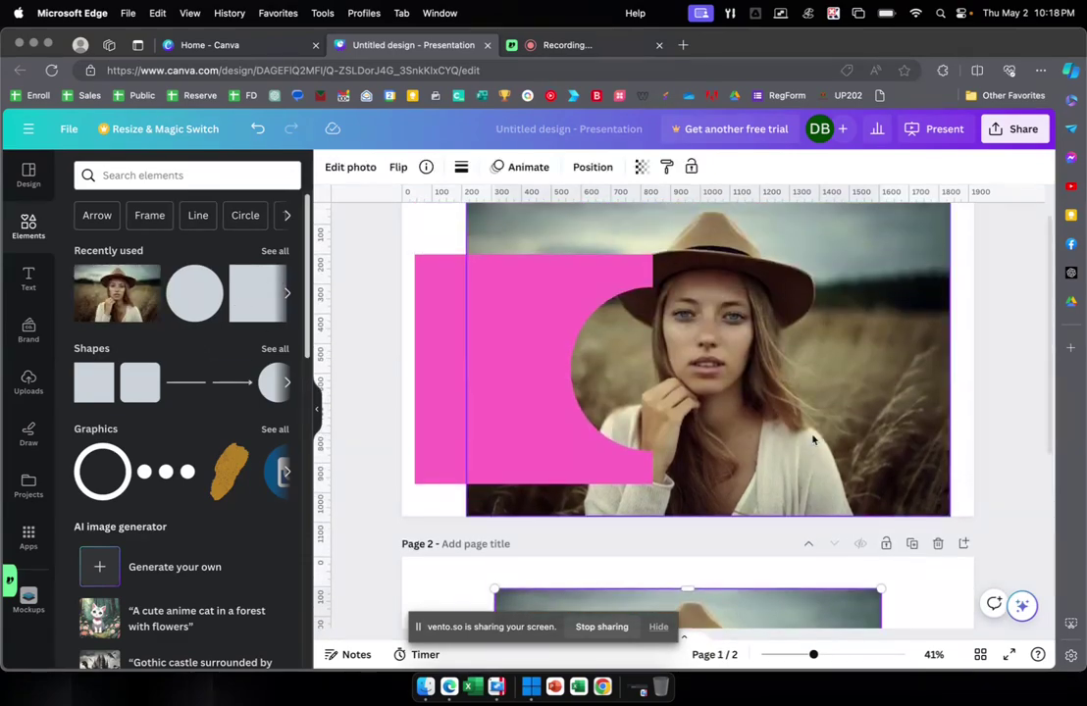
pyautogui.scroll(-5, 812, 440)
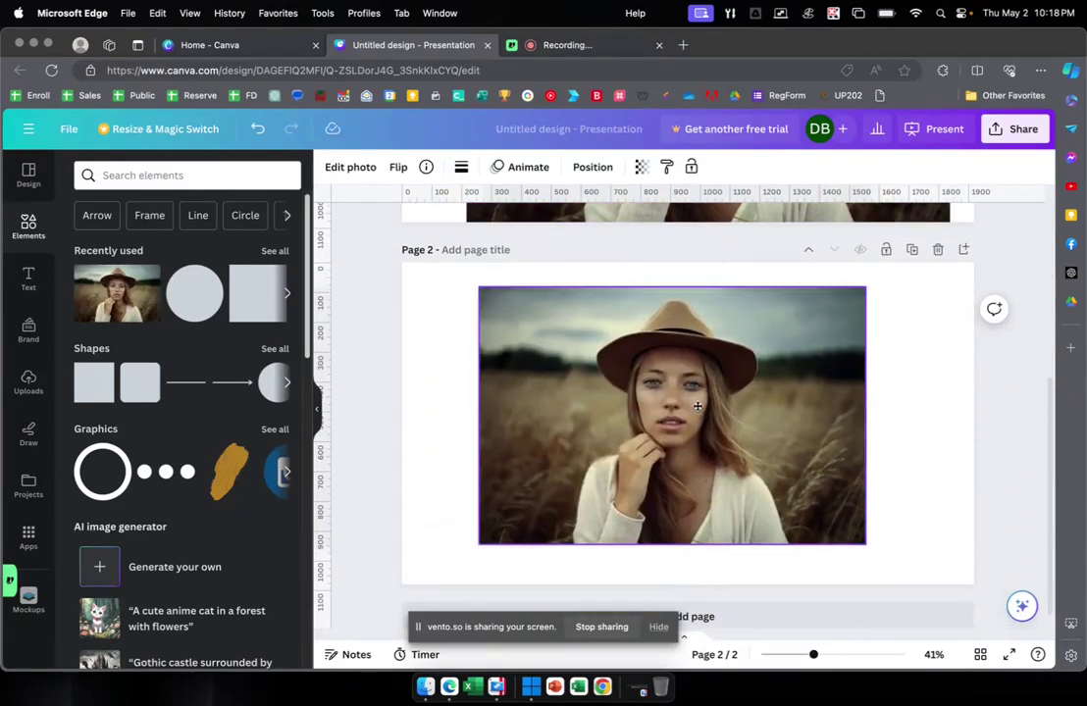
pyautogui.moveTo(697, 406); pyautogui.dragTo(682, 383)
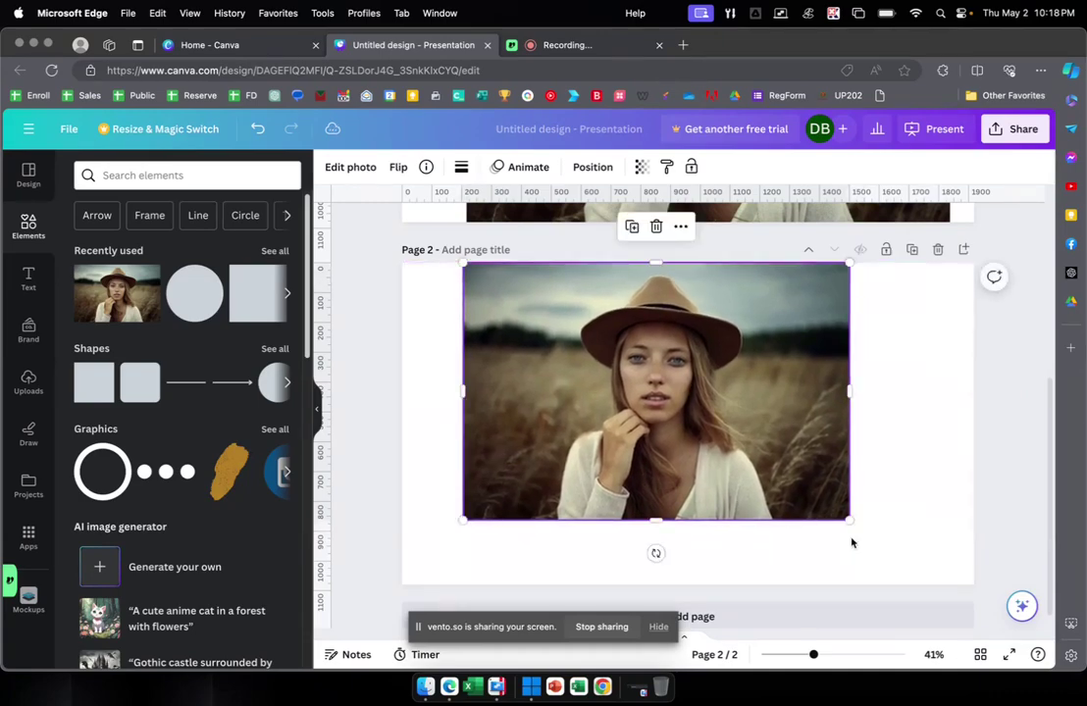
pyautogui.moveTo(849, 519); pyautogui.dragTo(954, 570)
pyautogui.moveTo(777, 494)
pyautogui.mouseDown()
pyautogui.moveTo(795, 493)
pyautogui.moveTo(782, 493)
pyautogui.mouseUp()
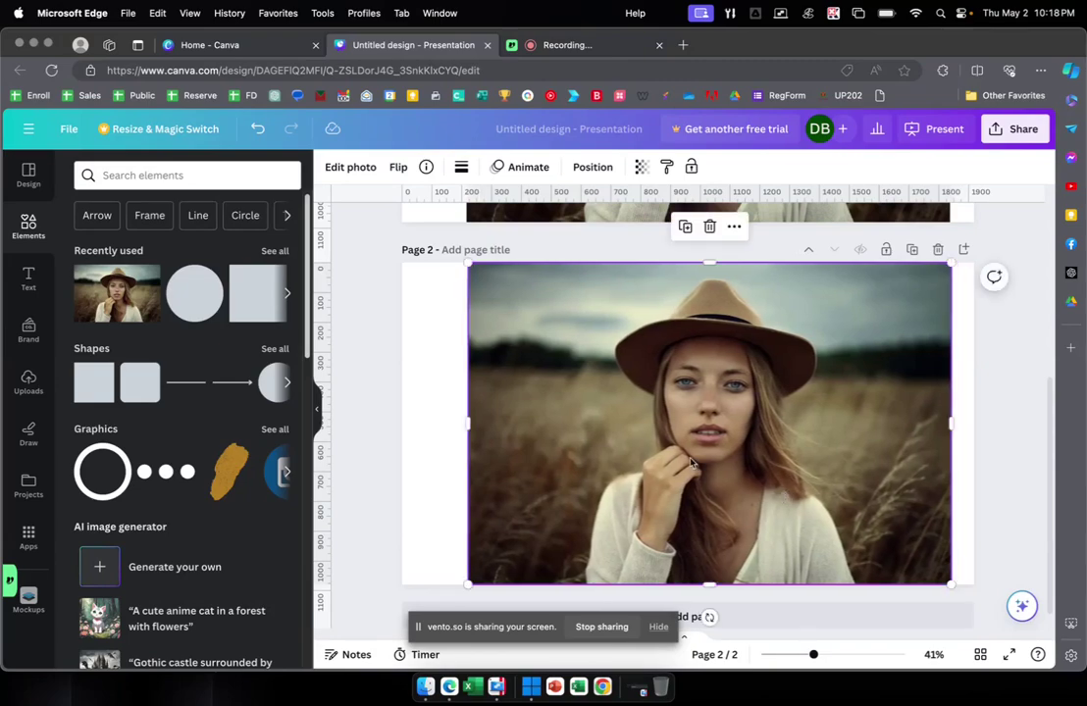
pyautogui.click(434, 410)
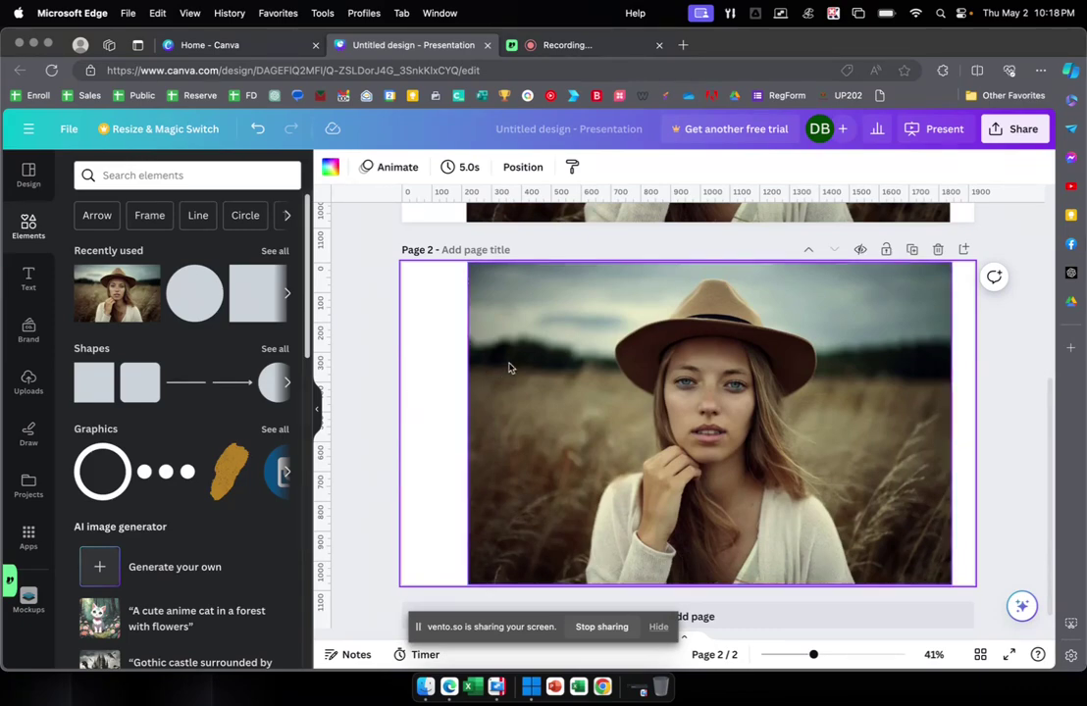
# Step: Add a square, stretch it from the top-left over the photo's left half, and color it the document pink
pyautogui.click(263, 294)
pyautogui.click(443, 400)
pyautogui.moveTo(665, 437); pyautogui.dragTo(456, 313)
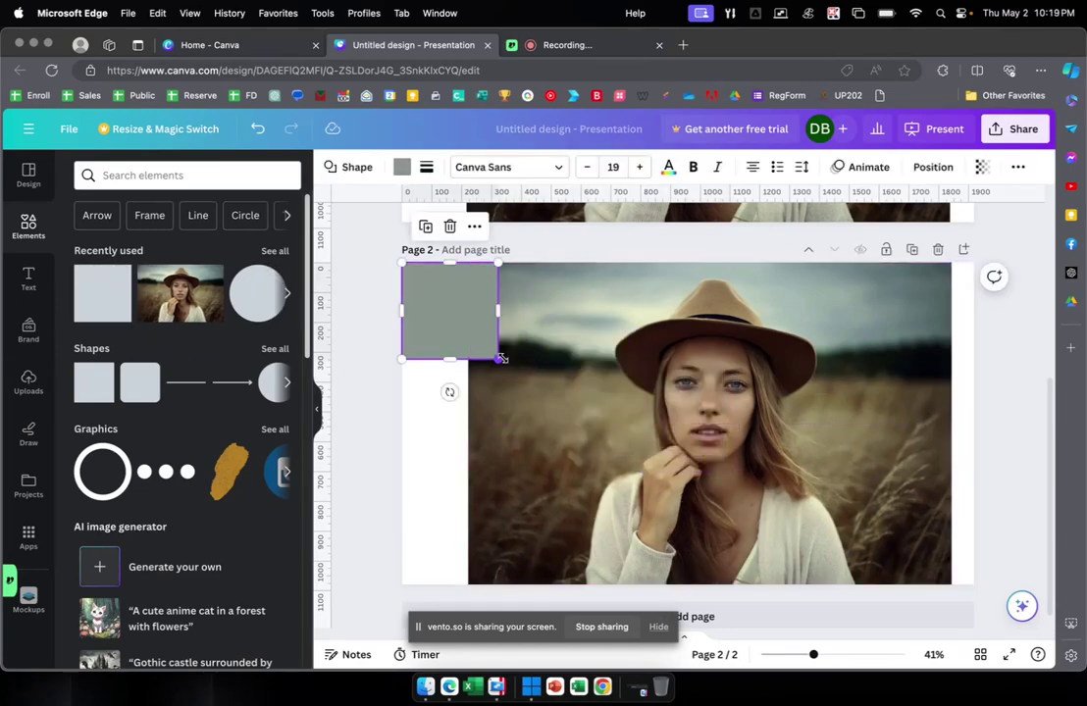
pyautogui.moveTo(500, 360); pyautogui.dragTo(709, 583)
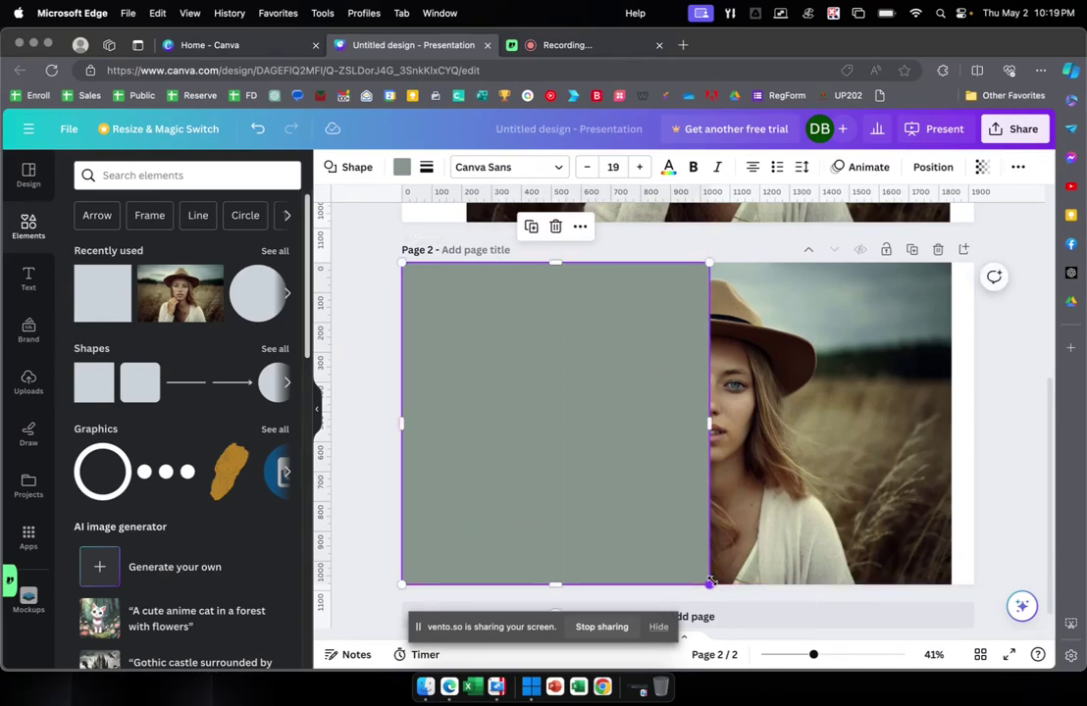
pyautogui.click(400, 169)
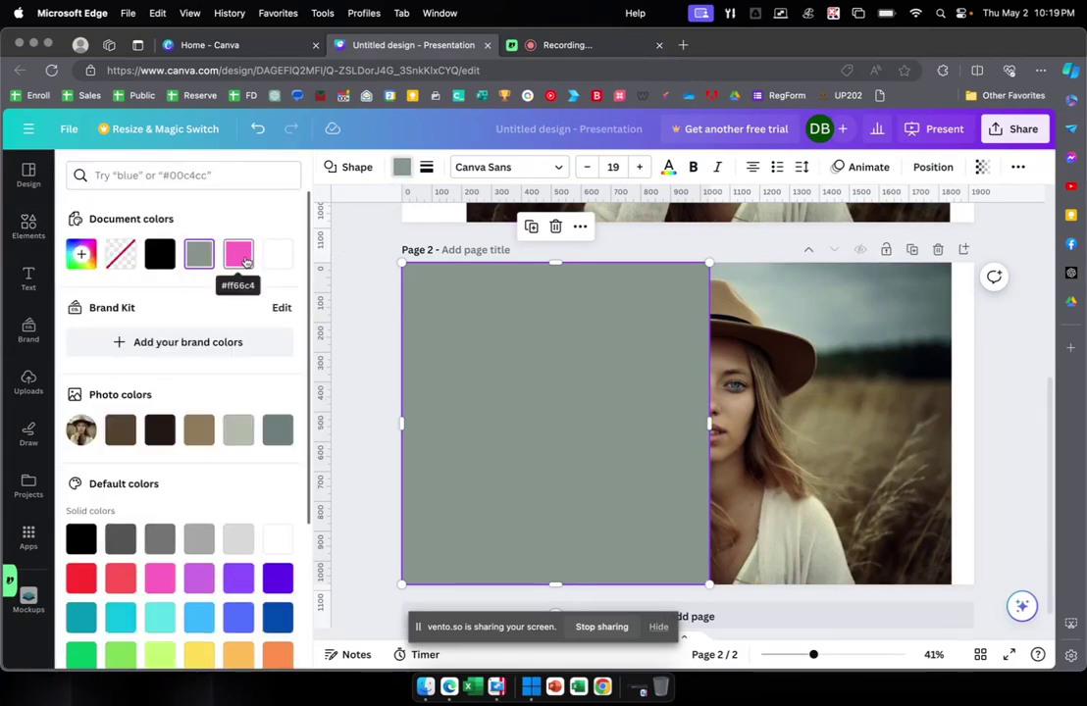
pyautogui.click(244, 257)
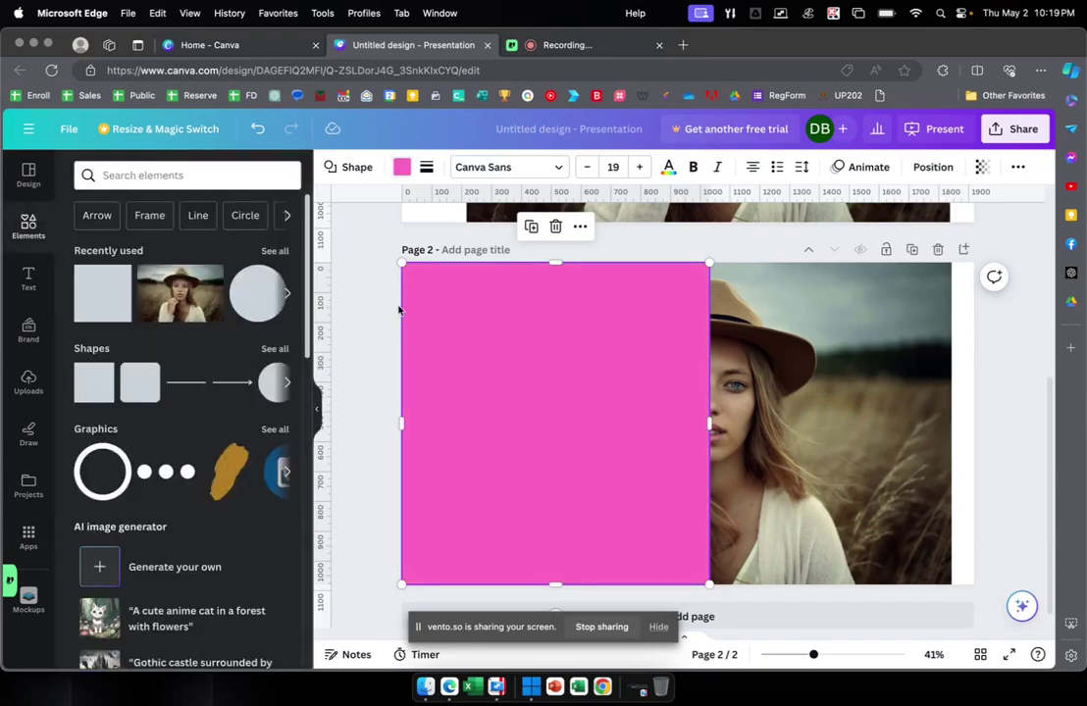
# Step: Shift the woman photo slightly right and widen the pink rectangle to meet it
pyautogui.click(991, 410)
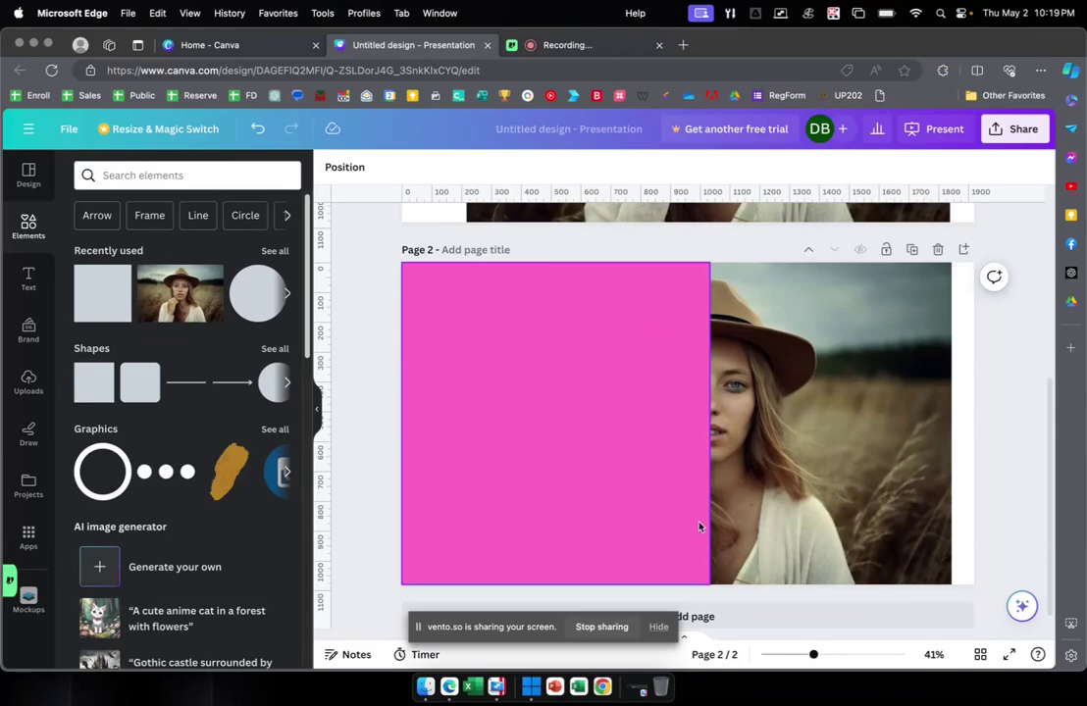
pyautogui.click(836, 481)
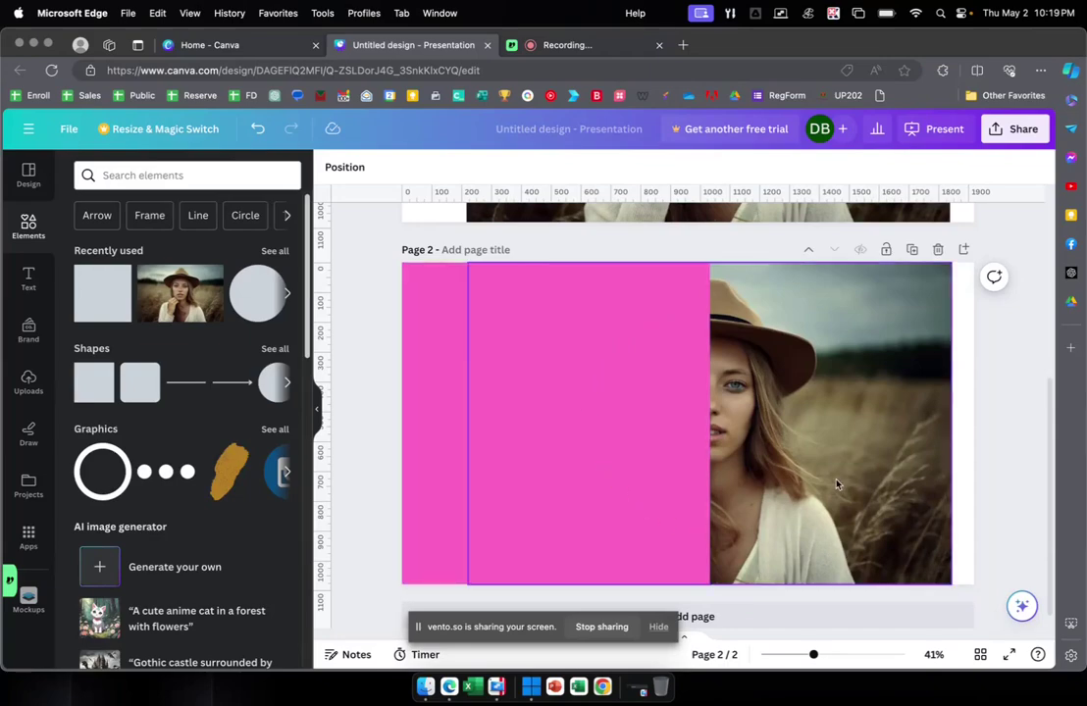
pyautogui.moveTo(839, 483); pyautogui.dragTo(860, 481)
pyautogui.click(686, 422)
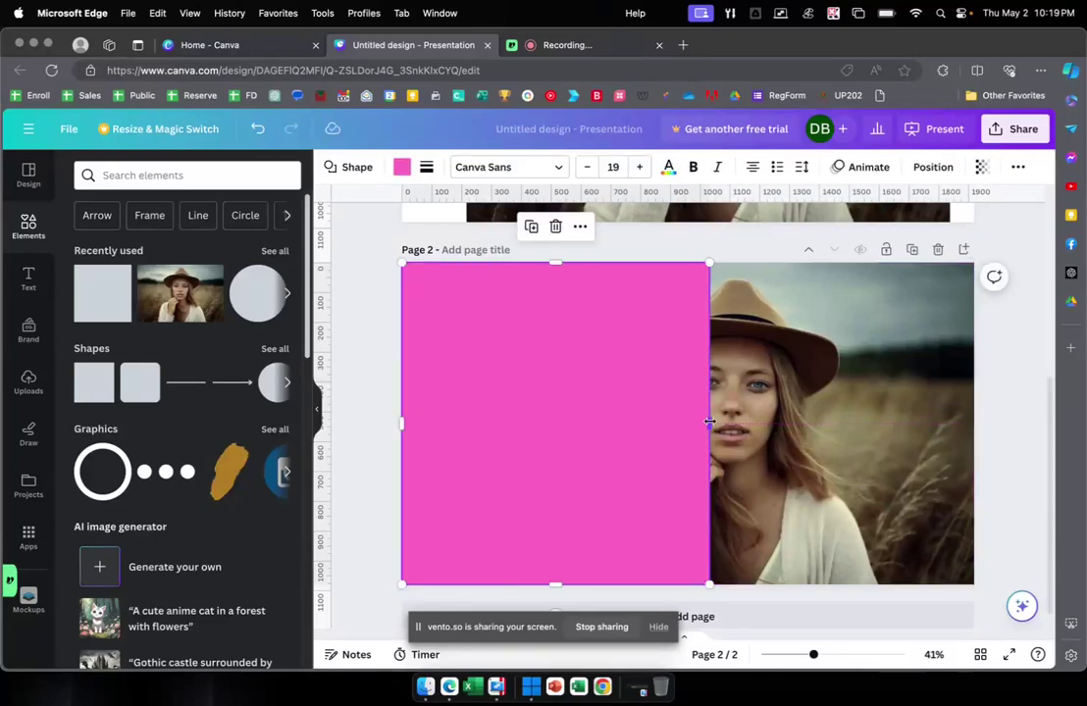
pyautogui.moveTo(710, 422); pyautogui.dragTo(732, 425)
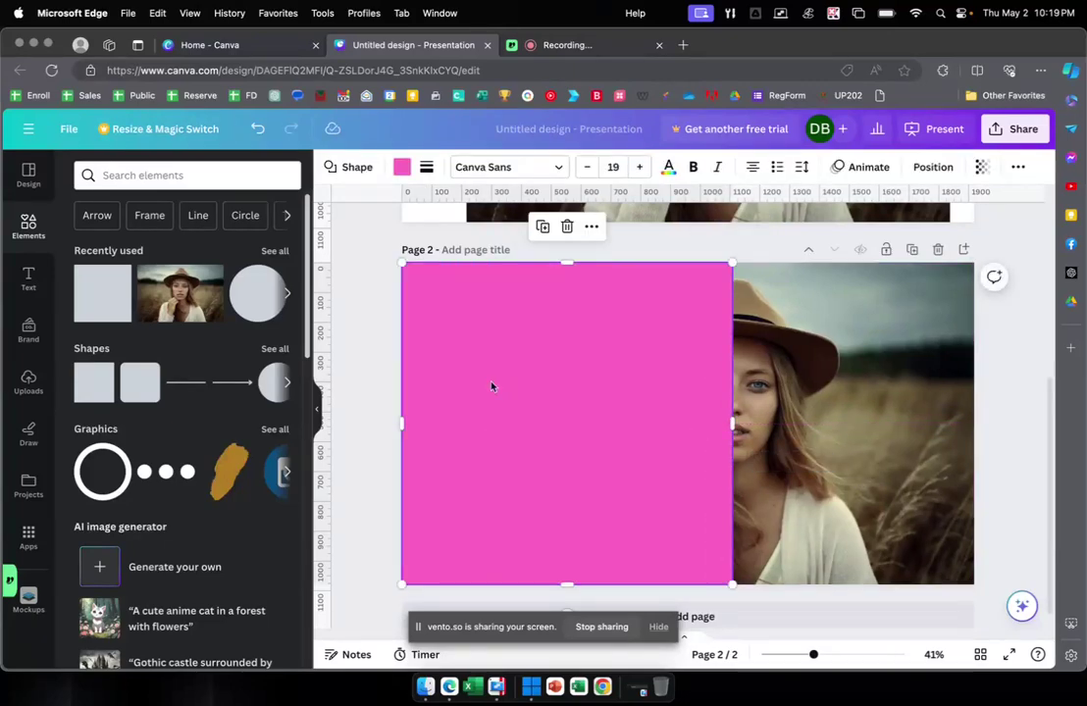
pyautogui.click(364, 368)
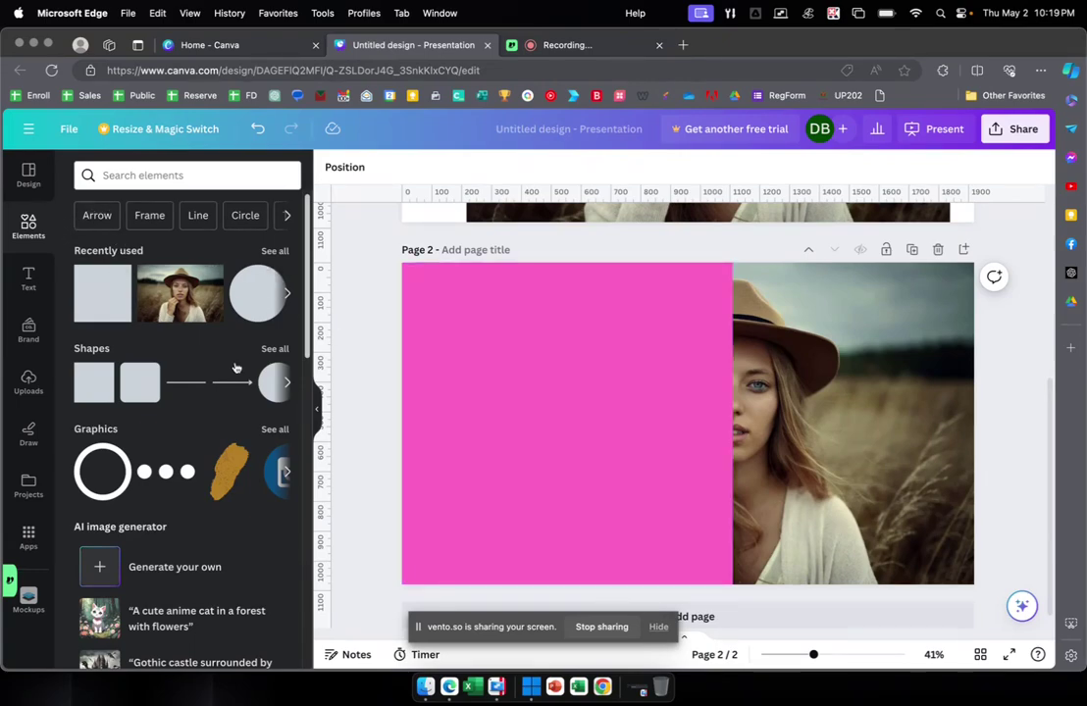
# Step: Show all frame styles from the Frames section of Elements
pyautogui.scroll(-12, 236, 368)
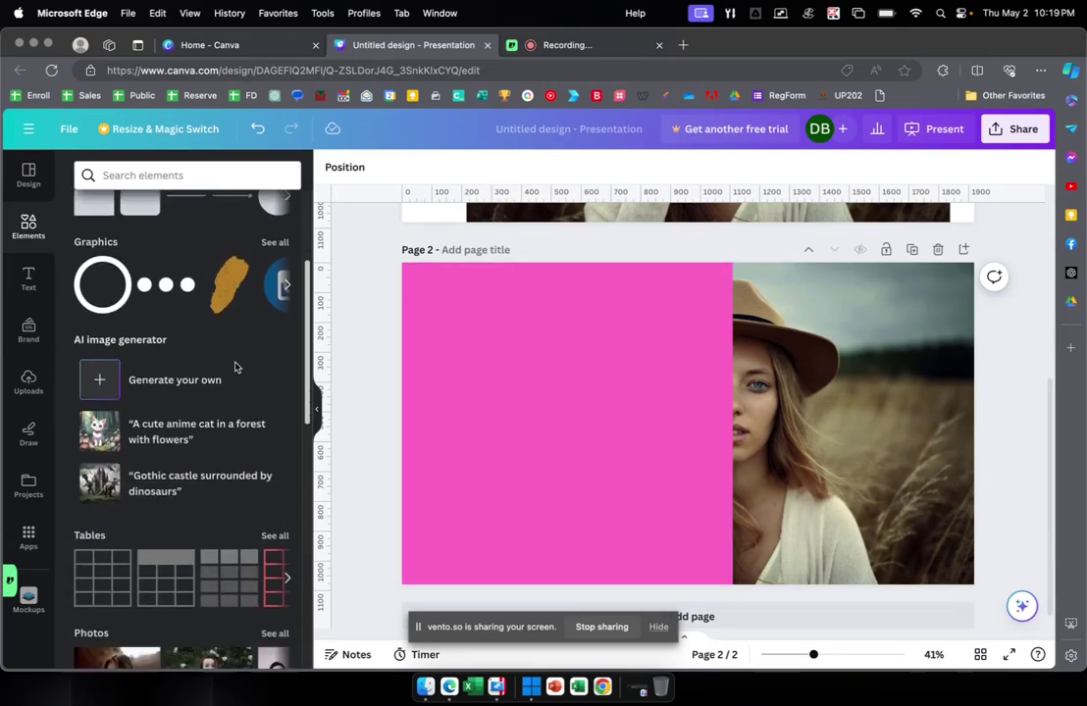
pyautogui.scroll(-7, 235, 363)
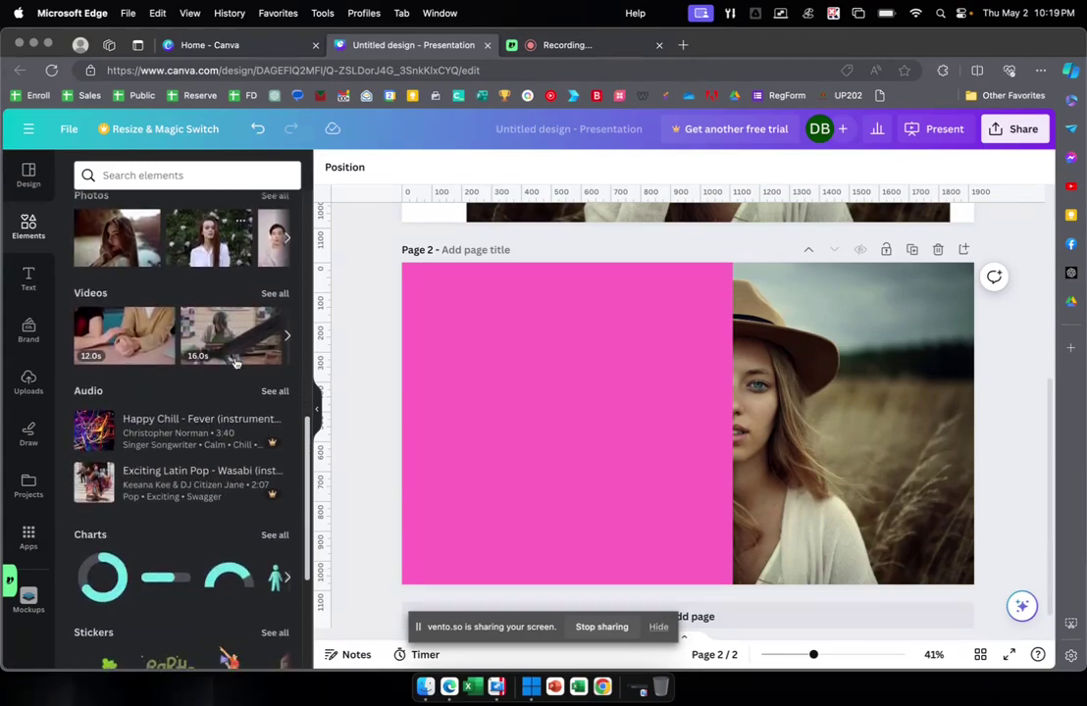
pyautogui.scroll(-3, 235, 363)
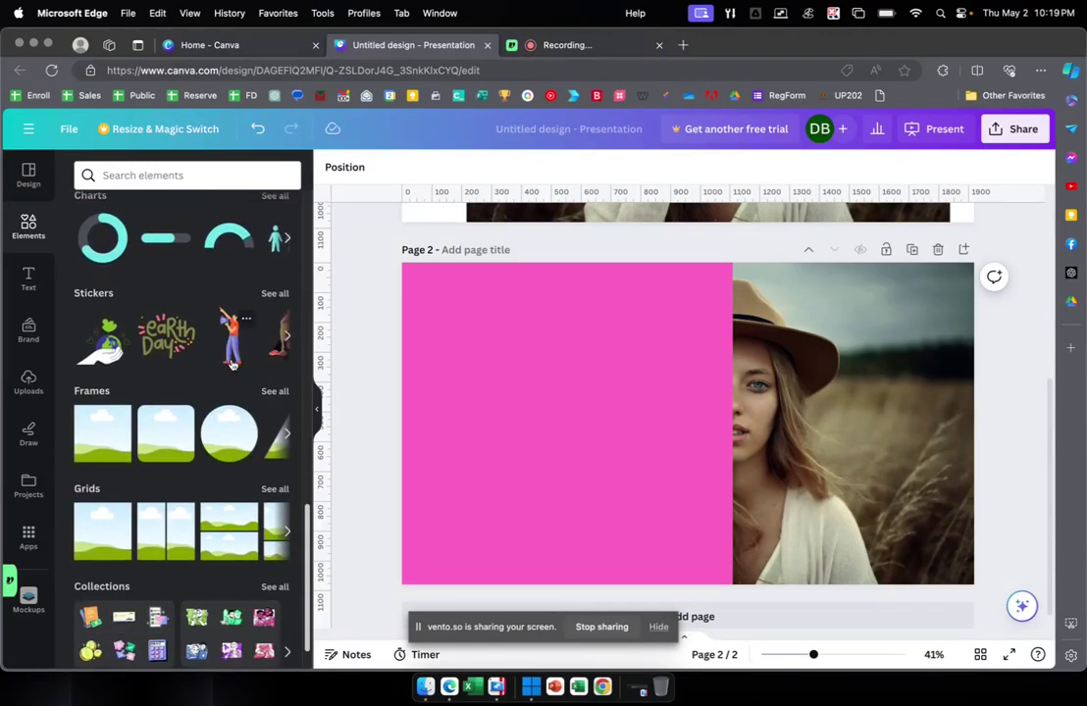
pyautogui.scroll(8, 234, 364)
pyautogui.scroll(-1, 232, 364)
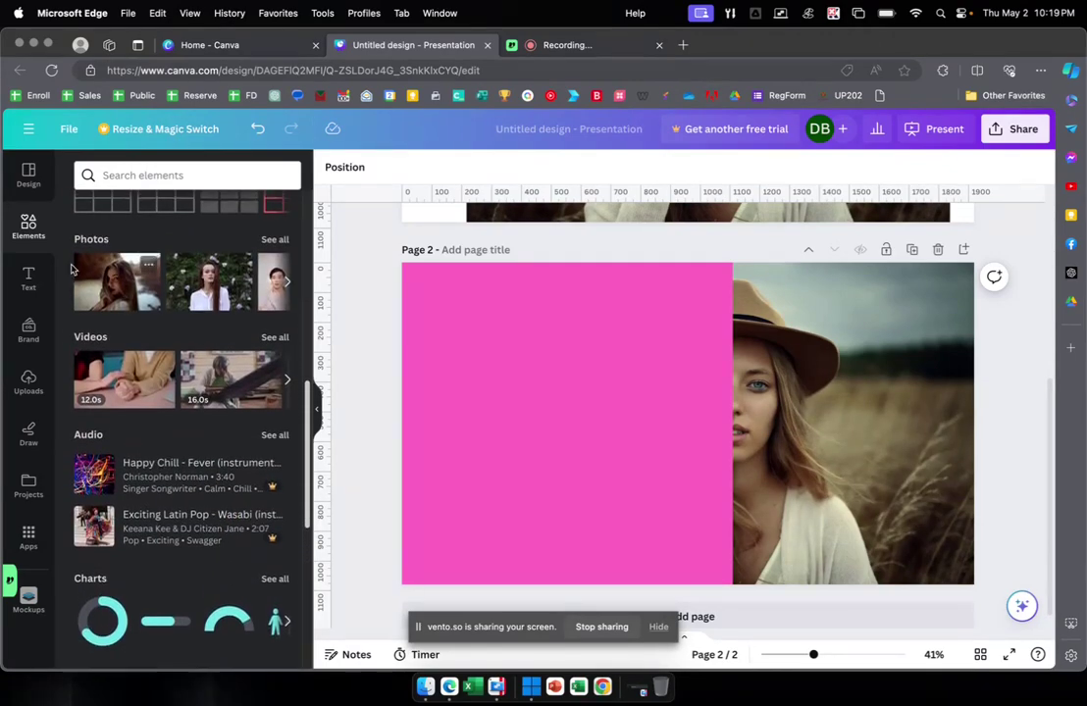
pyautogui.click(29, 218)
pyautogui.scroll(-10, 181, 361)
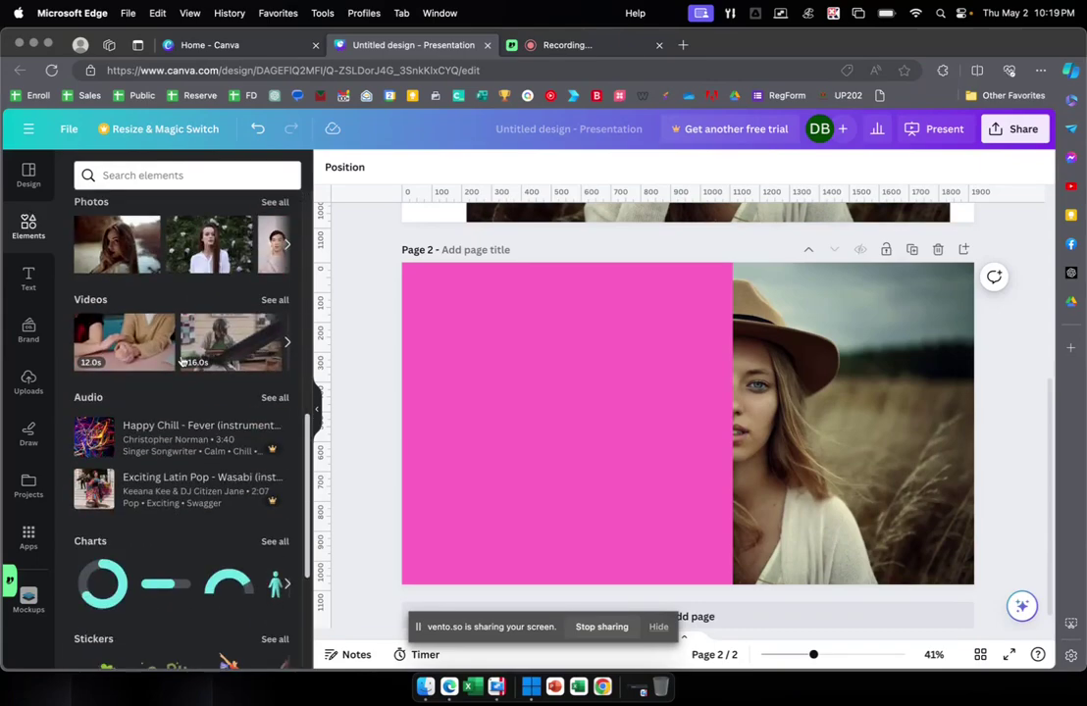
pyautogui.scroll(-5, 180, 361)
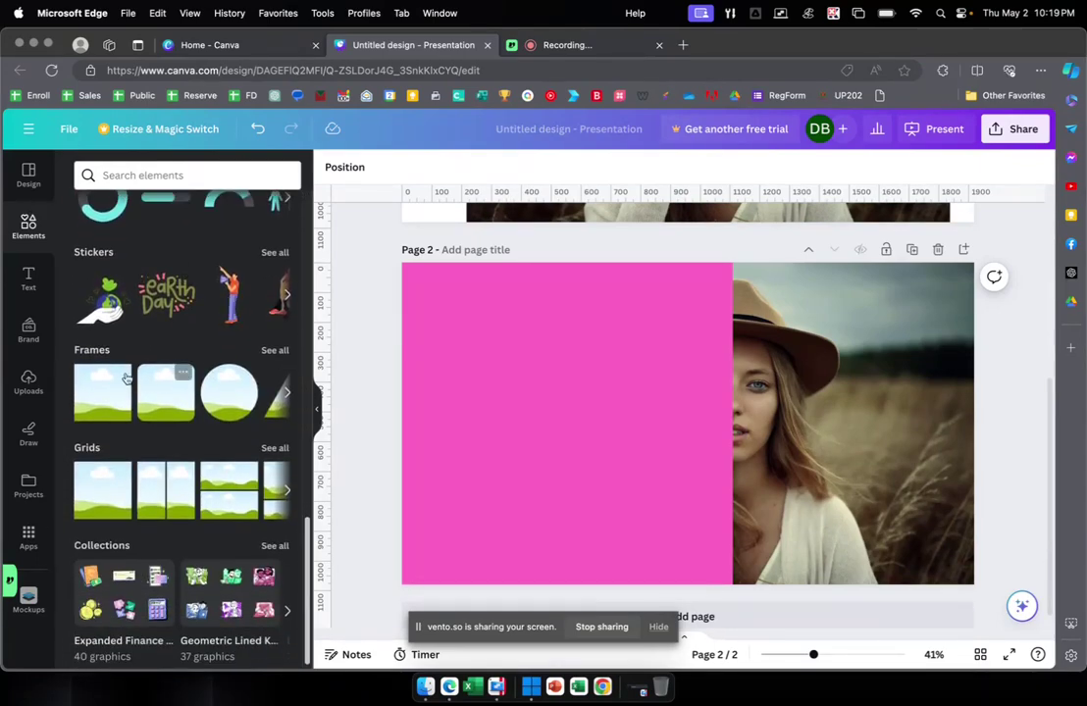
pyautogui.click(279, 352)
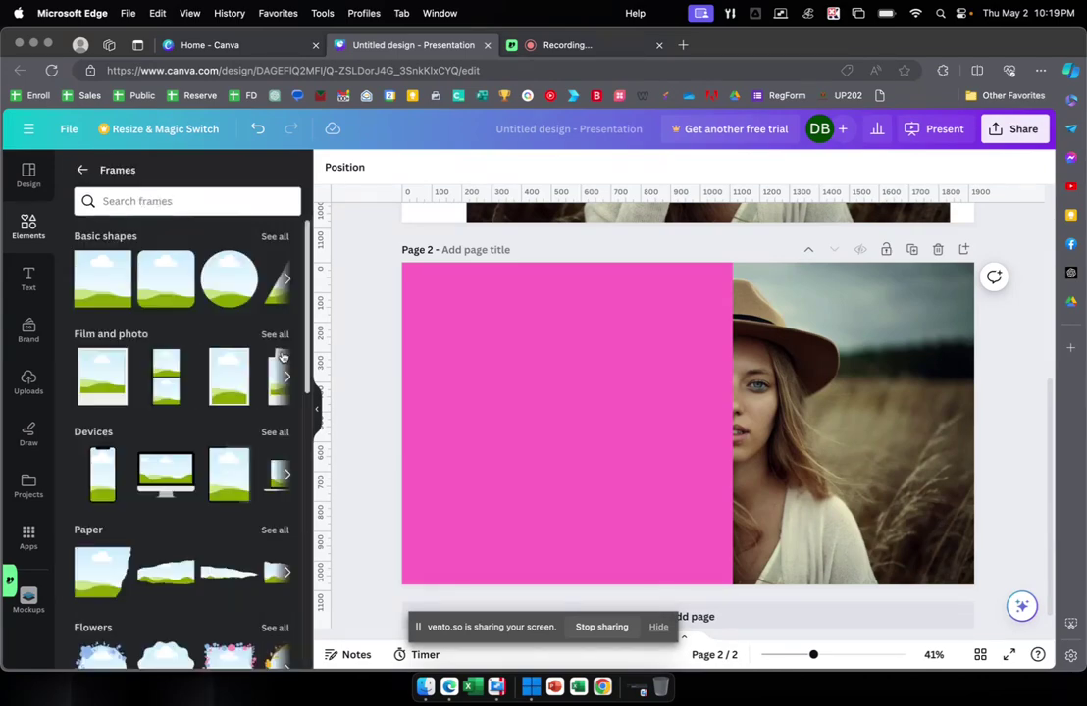
# Step: Open the full Basic shapes frame collection
pyautogui.scroll(-10, 245, 365)
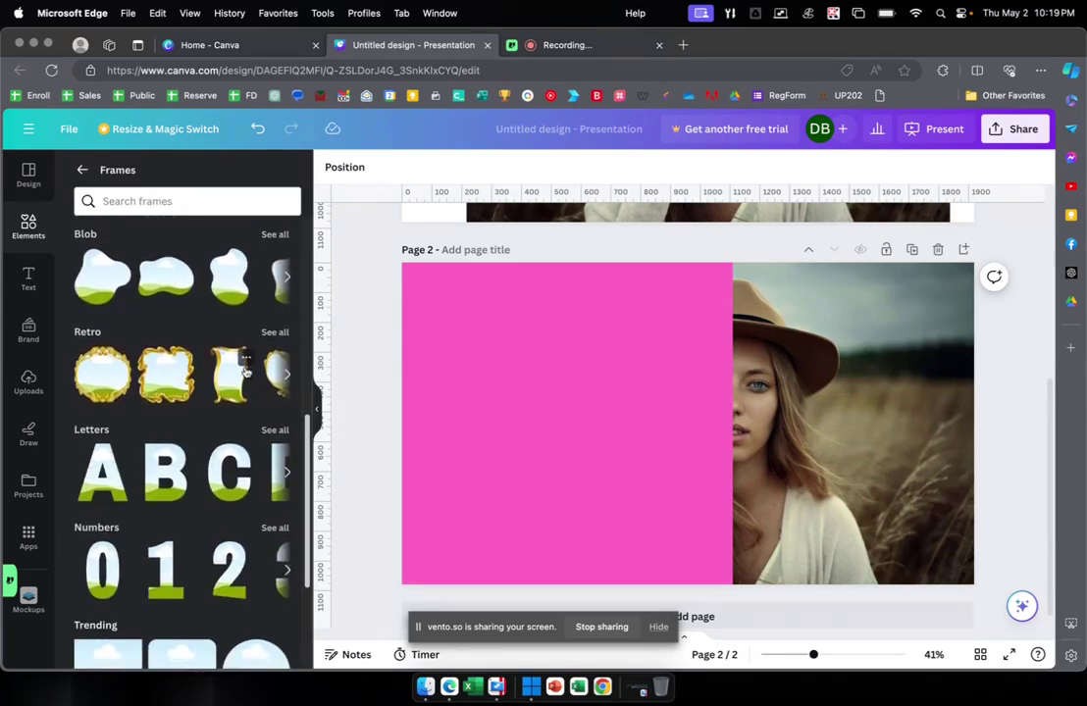
pyautogui.scroll(-2, 246, 374)
pyautogui.scroll(10, 246, 375)
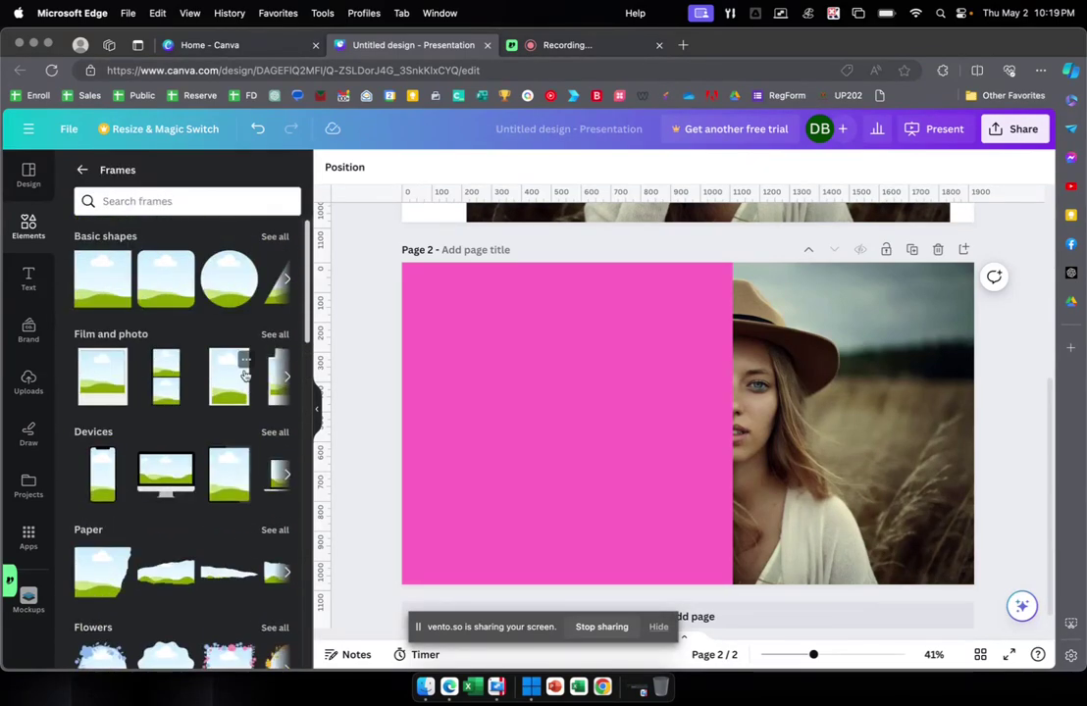
pyautogui.scroll(-2, 232, 412)
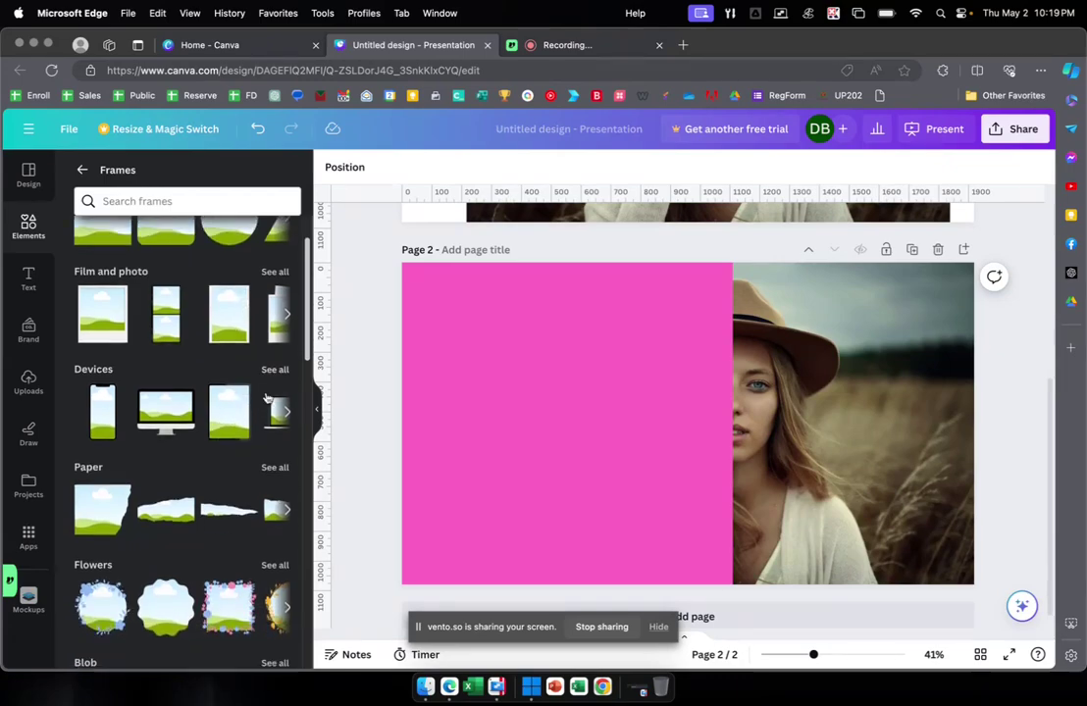
pyautogui.scroll(-5, 277, 378)
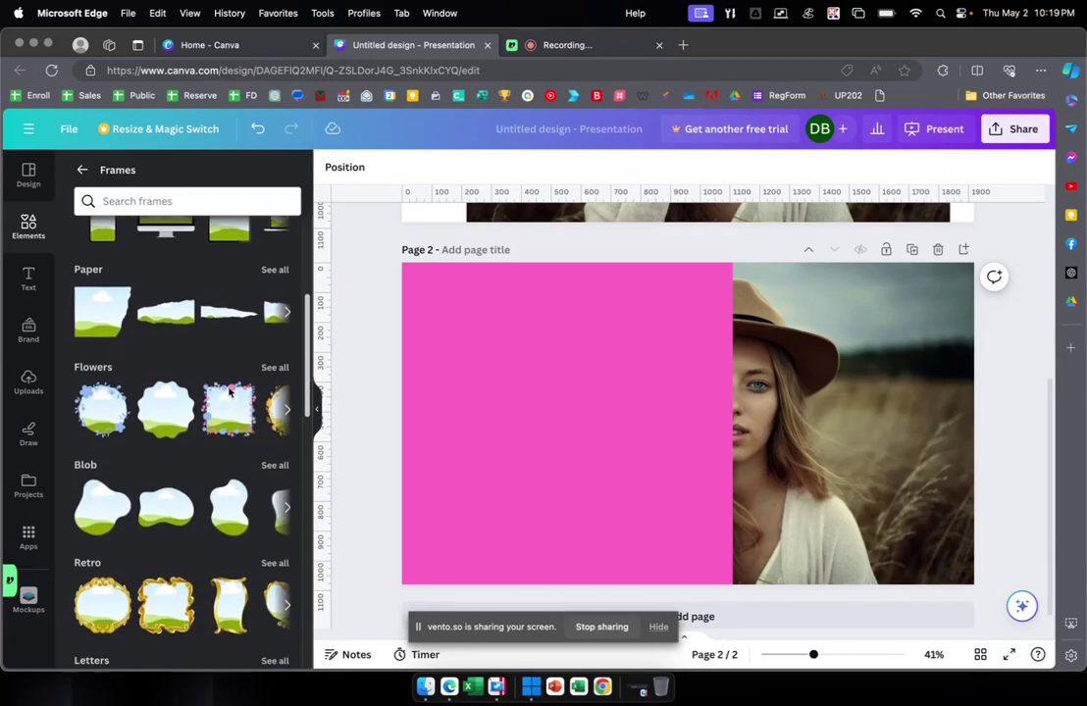
pyautogui.scroll(-1, 228, 393)
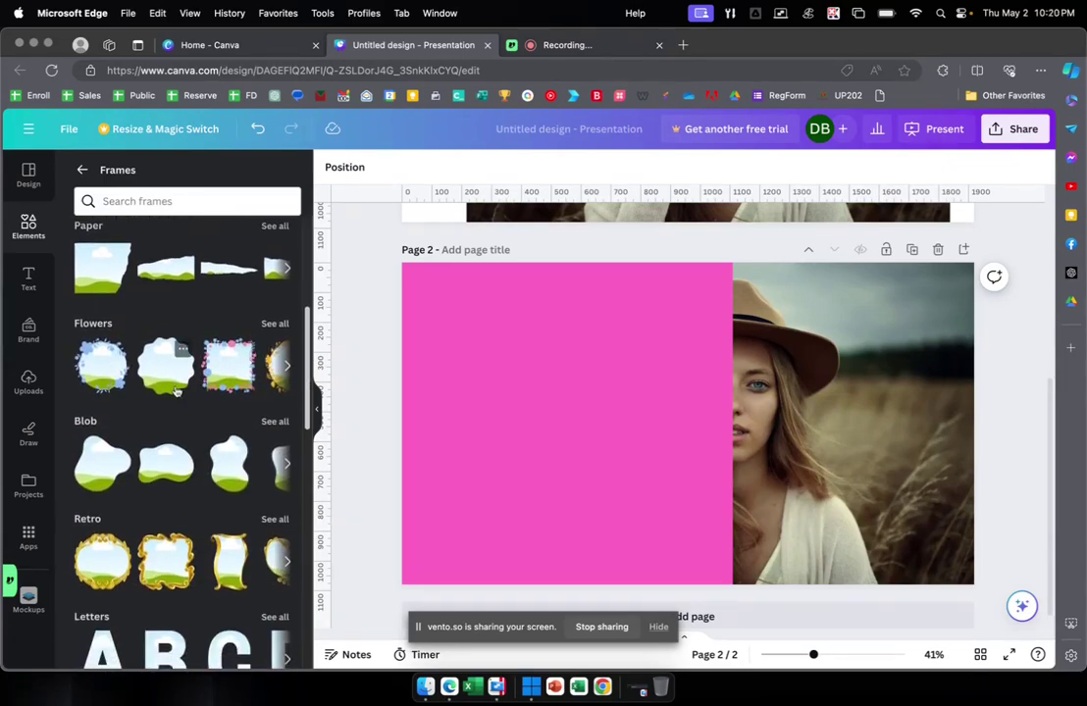
pyautogui.scroll(-3, 177, 391)
pyautogui.scroll(-6, 192, 366)
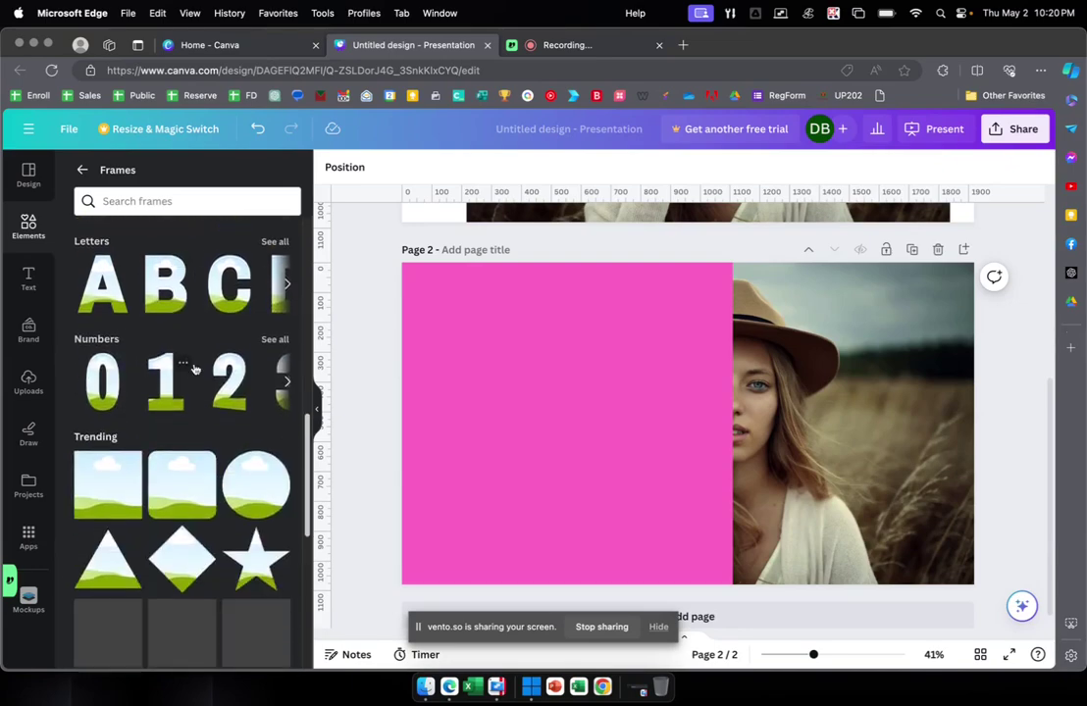
pyautogui.scroll(15, 190, 510)
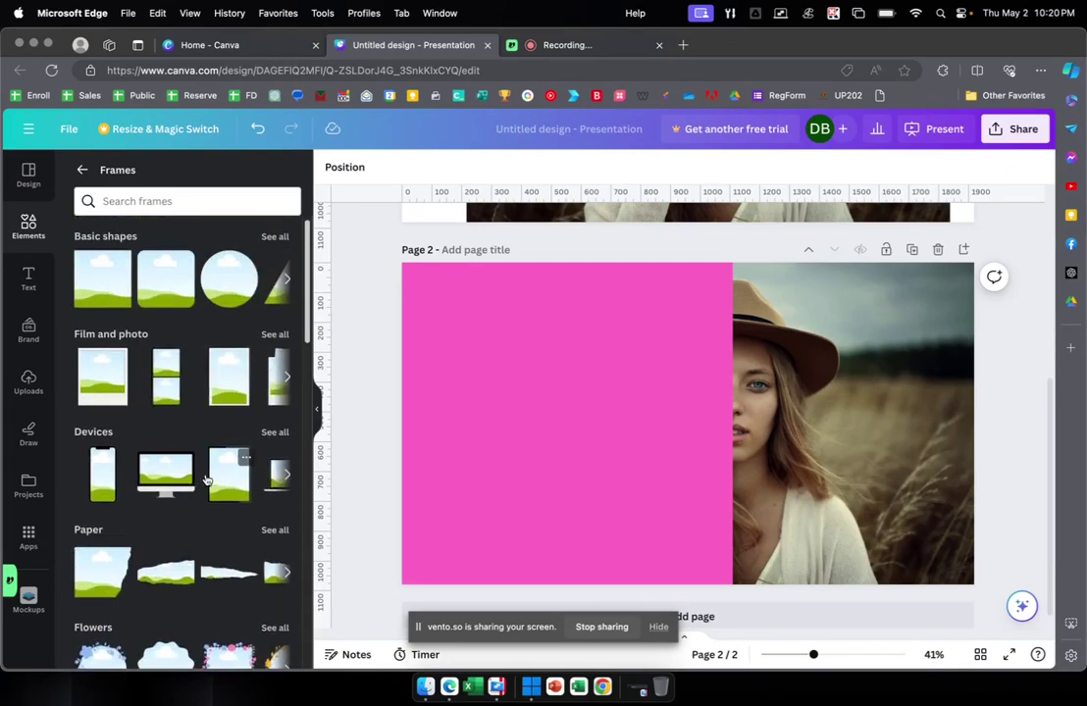
pyautogui.click(276, 237)
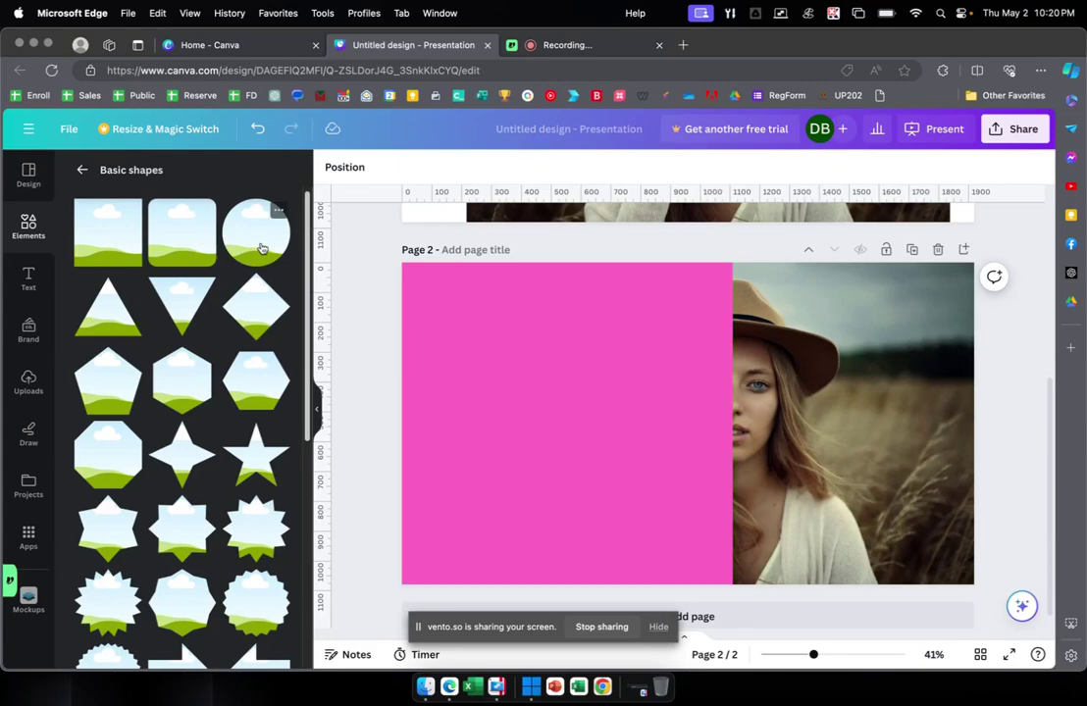
# Step: Add a circle frame, enlarge it, and move it over the pink-to-photo border
pyautogui.click(260, 248)
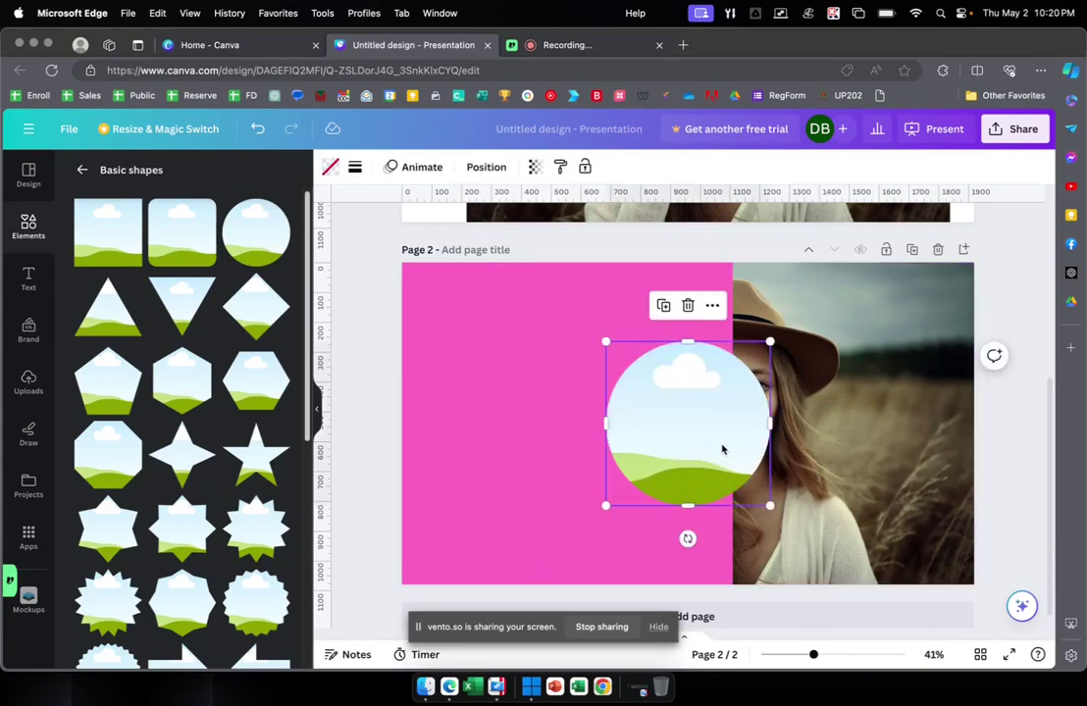
pyautogui.moveTo(720, 451); pyautogui.dragTo(668, 407)
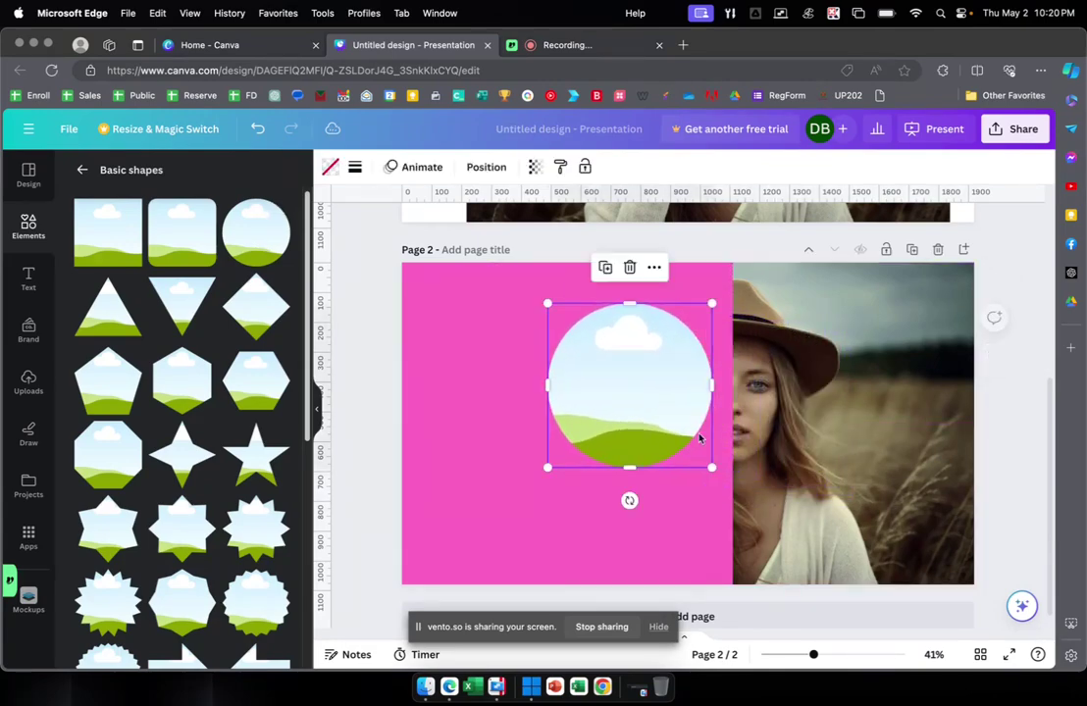
pyautogui.moveTo(714, 471); pyautogui.dragTo(783, 508)
pyautogui.moveTo(662, 394); pyautogui.dragTo(721, 406)
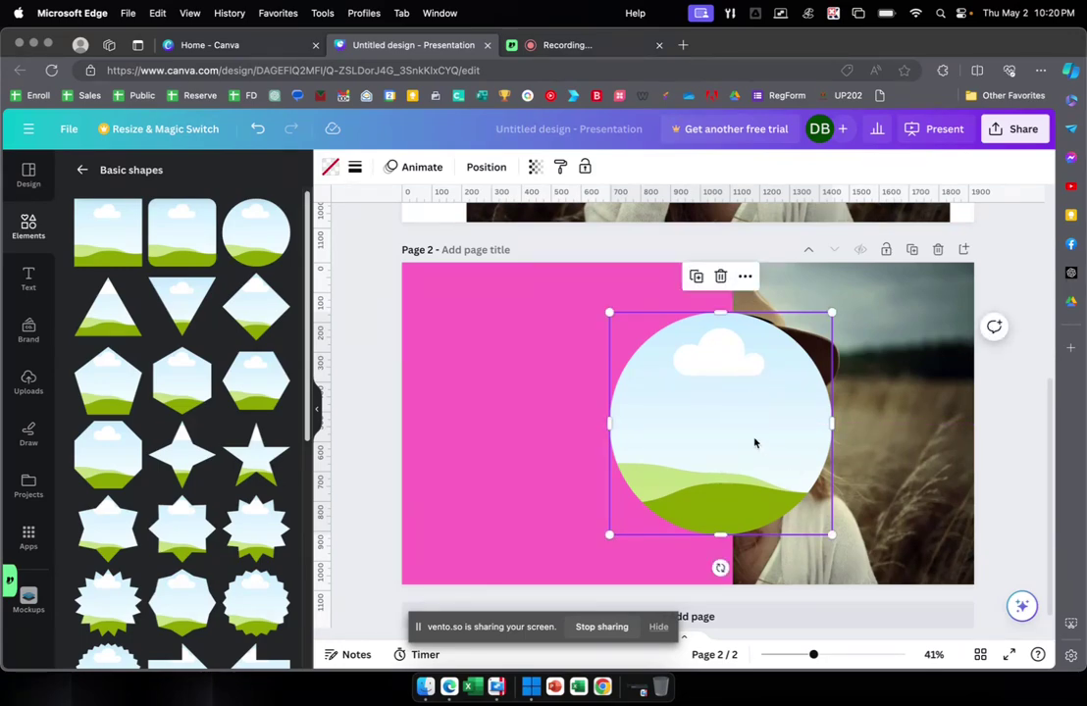
pyautogui.click(938, 401)
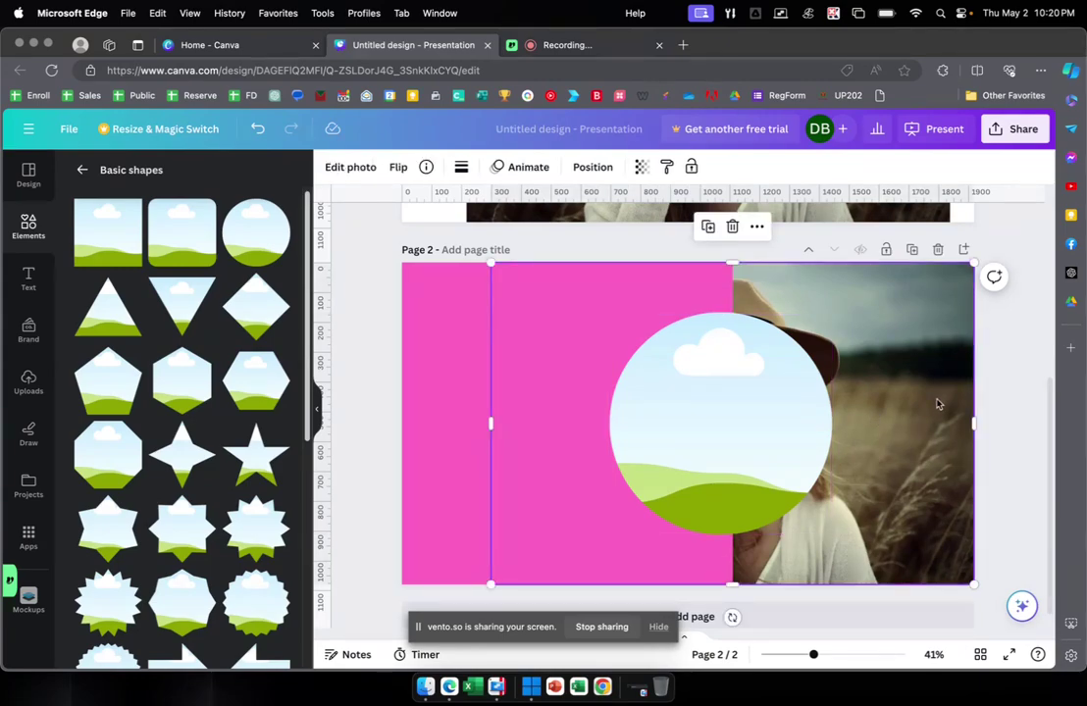
# Step: Drag the woman-in-hat photo across the page and drop it into the circle frame
pyautogui.click(775, 403)
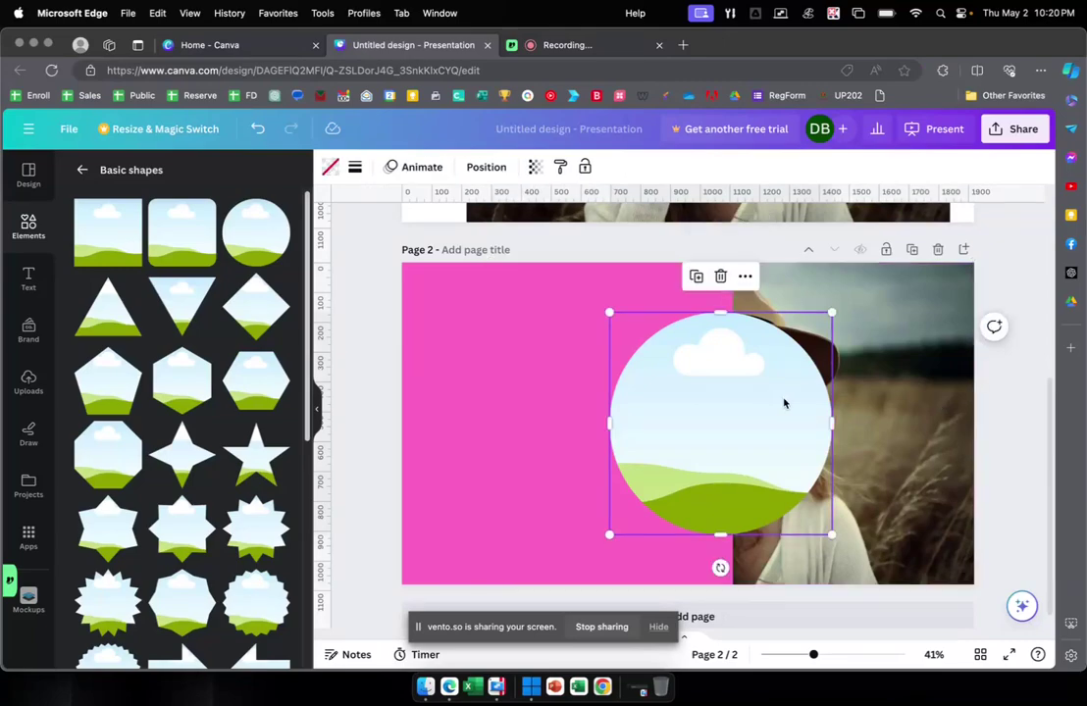
pyautogui.click(917, 389)
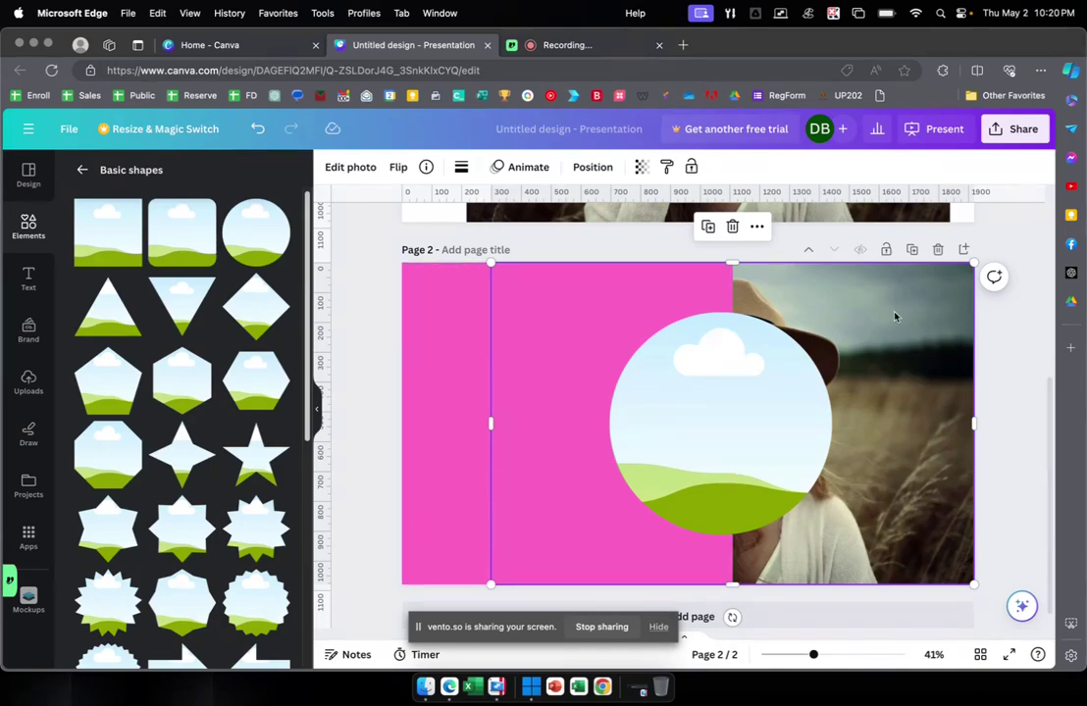
pyautogui.moveTo(895, 316); pyautogui.dragTo(594, 345)
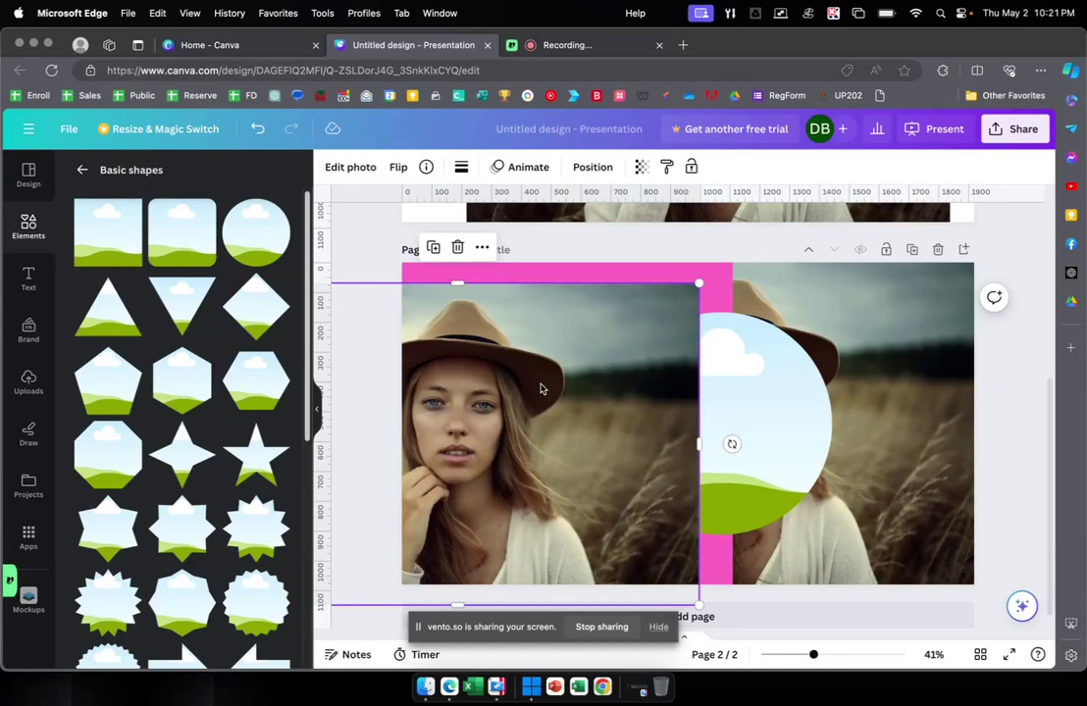
pyautogui.moveTo(540, 389)
pyautogui.mouseDown()
pyautogui.moveTo(651, 372)
pyautogui.moveTo(521, 381)
pyautogui.mouseUp()
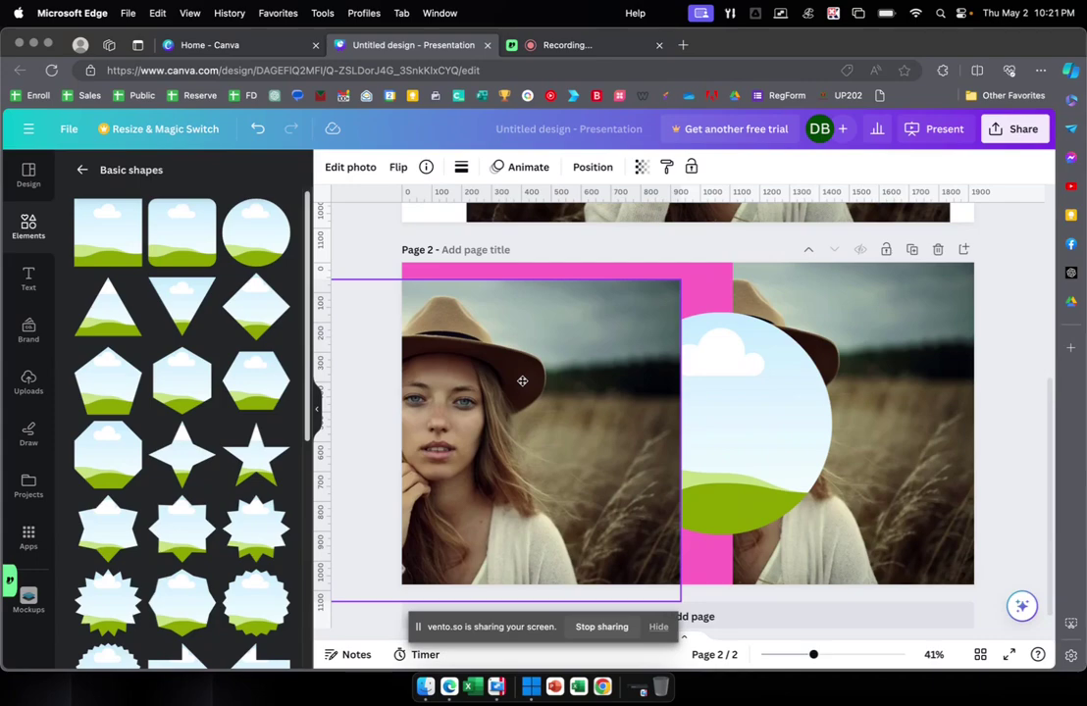
pyautogui.moveTo(521, 381); pyautogui.dragTo(670, 363)
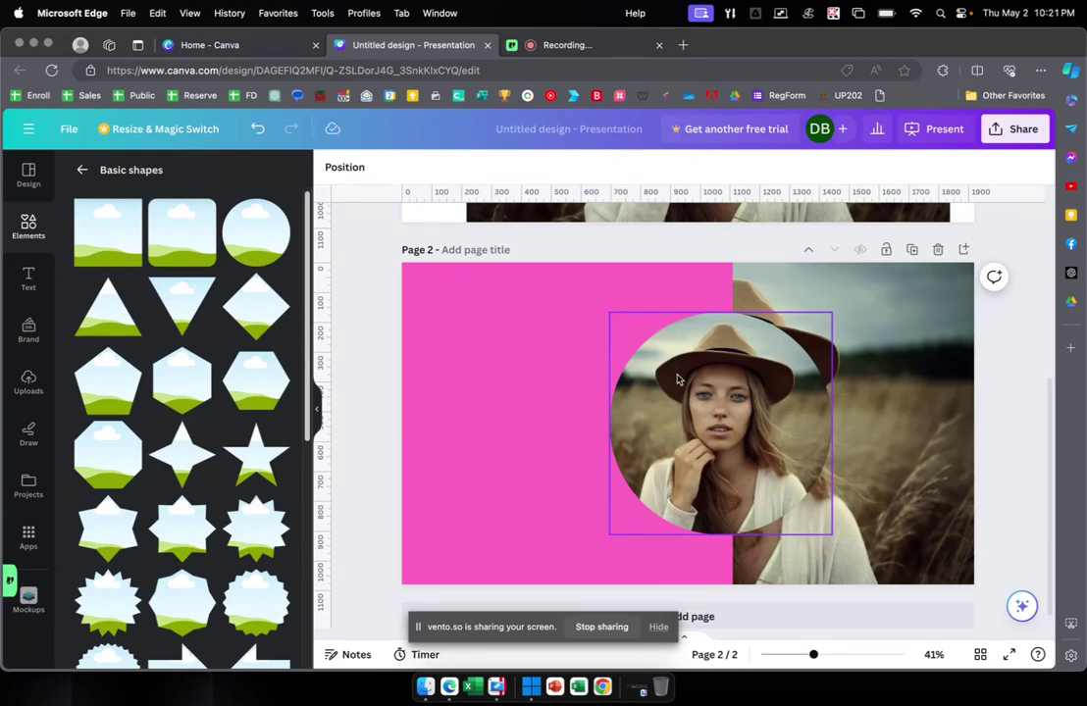
# Step: Enter crop mode on the circle frame and enlarge the woman photo inside it
pyautogui.click(748, 416)
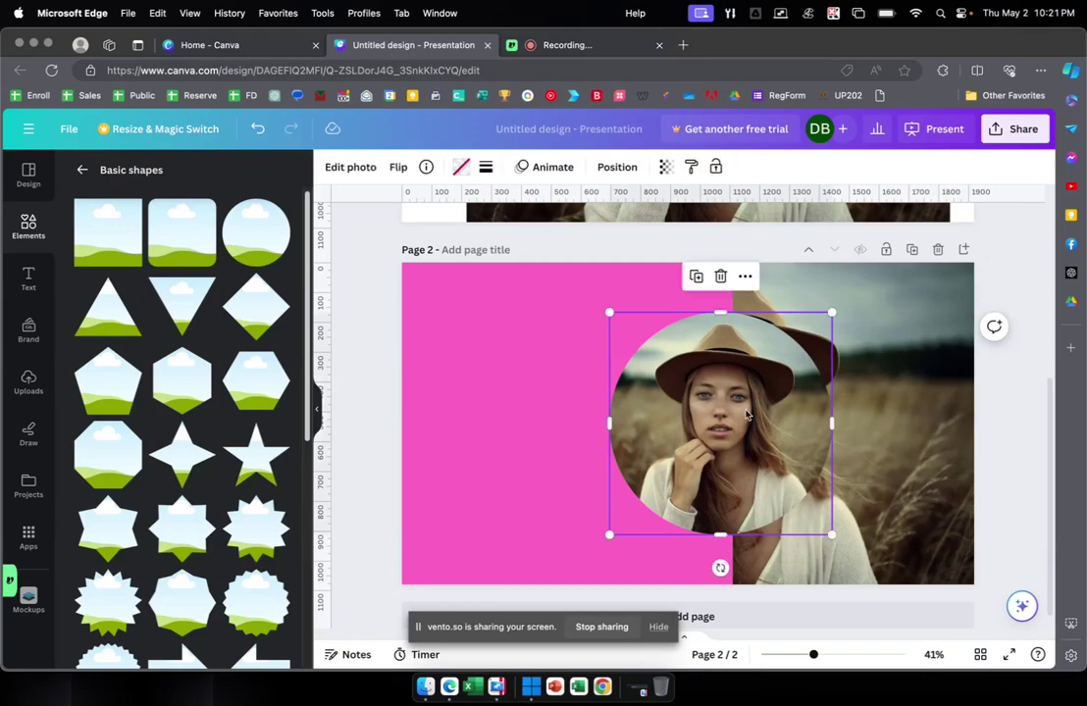
pyautogui.doubleClick(747, 416)
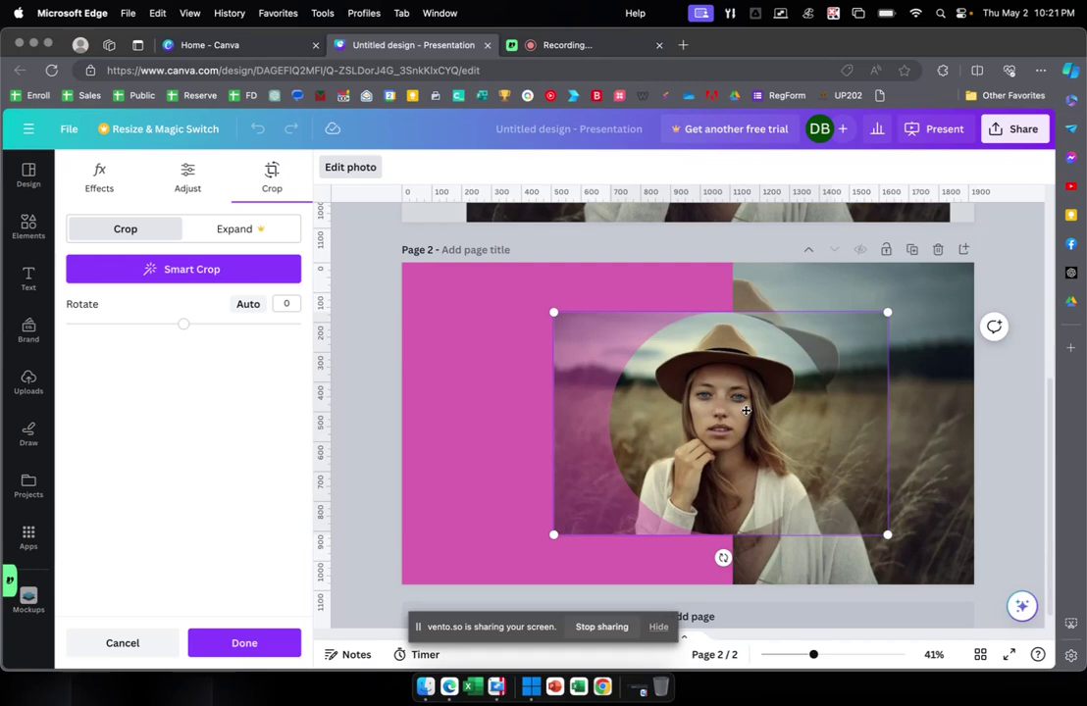
pyautogui.moveTo(723, 399)
pyautogui.mouseDown()
pyautogui.moveTo(692, 400)
pyautogui.moveTo(718, 399)
pyautogui.mouseUp()
pyautogui.moveTo(882, 311); pyautogui.dragTo(904, 298)
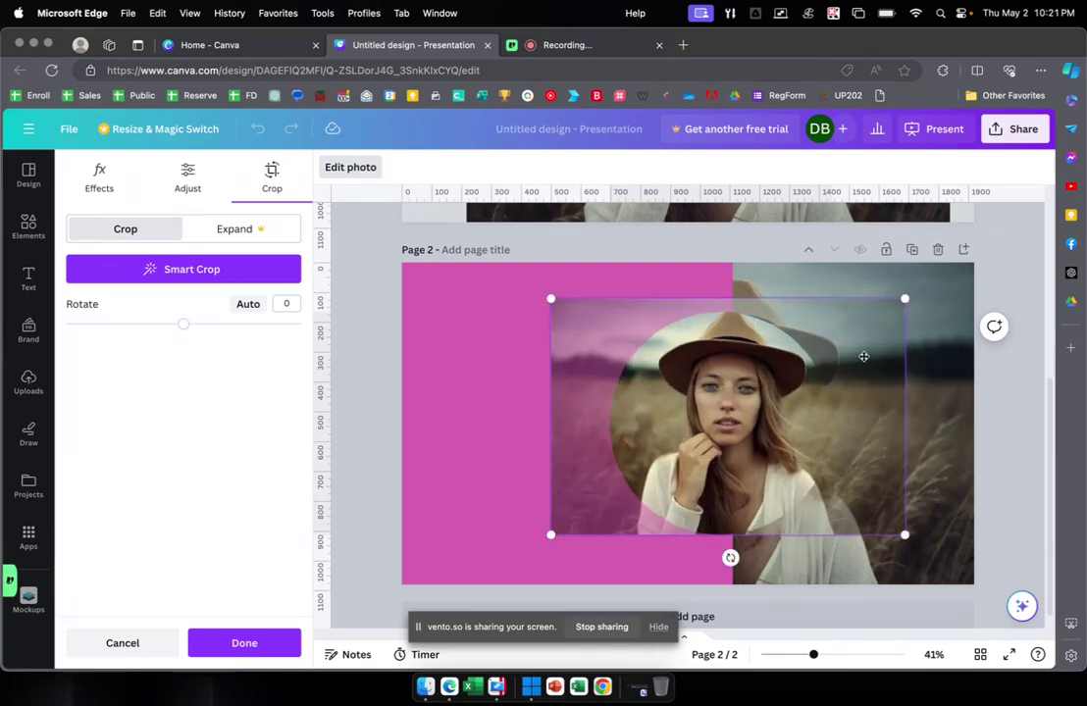
pyautogui.moveTo(903, 534); pyautogui.dragTo(937, 562)
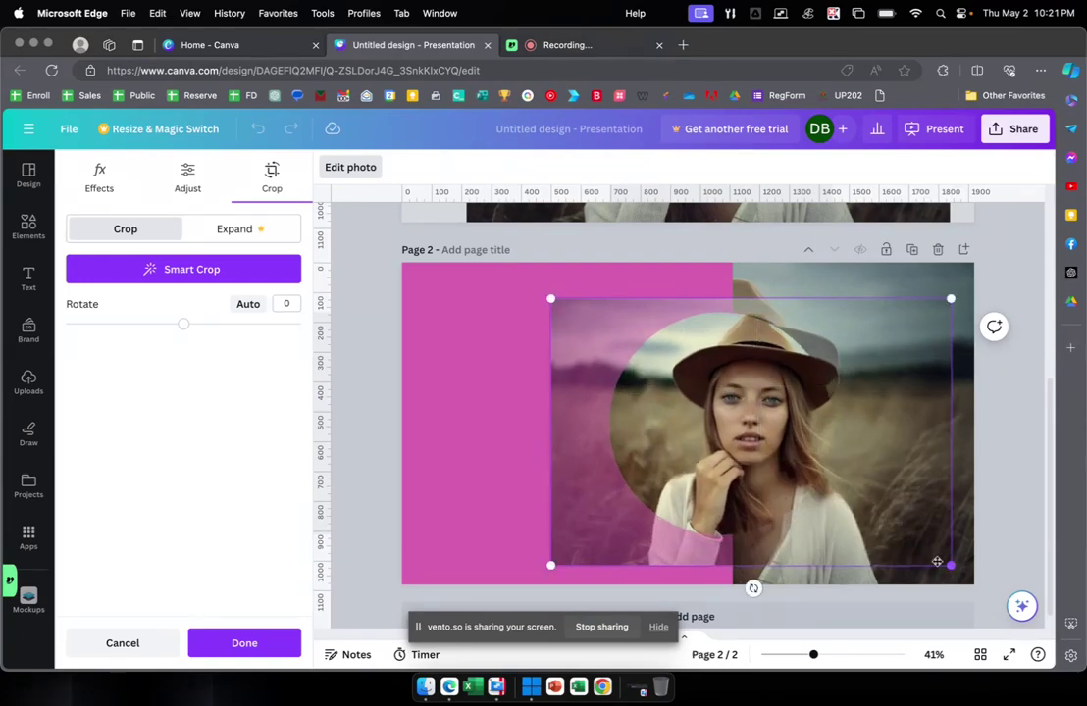
pyautogui.moveTo(549, 298); pyautogui.dragTo(494, 252)
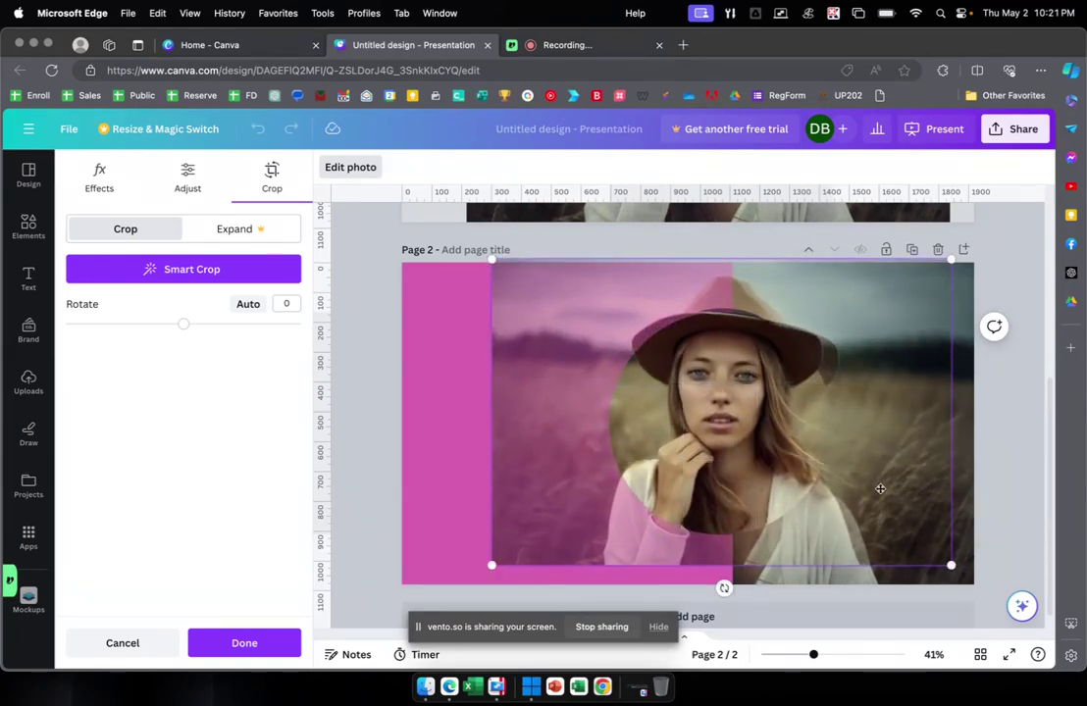
pyautogui.moveTo(950, 565); pyautogui.dragTo(969, 578)
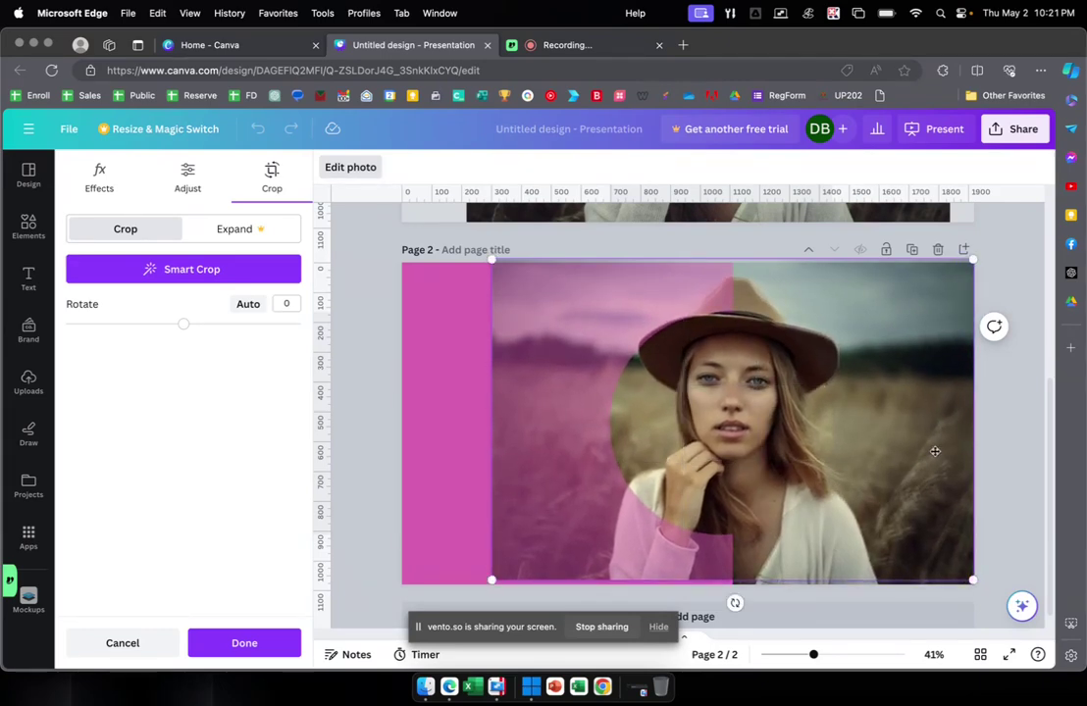
# Step: Reposition the photo within the circle to centre her face and adjust the crop
pyautogui.moveTo(935, 451); pyautogui.dragTo(933, 461)
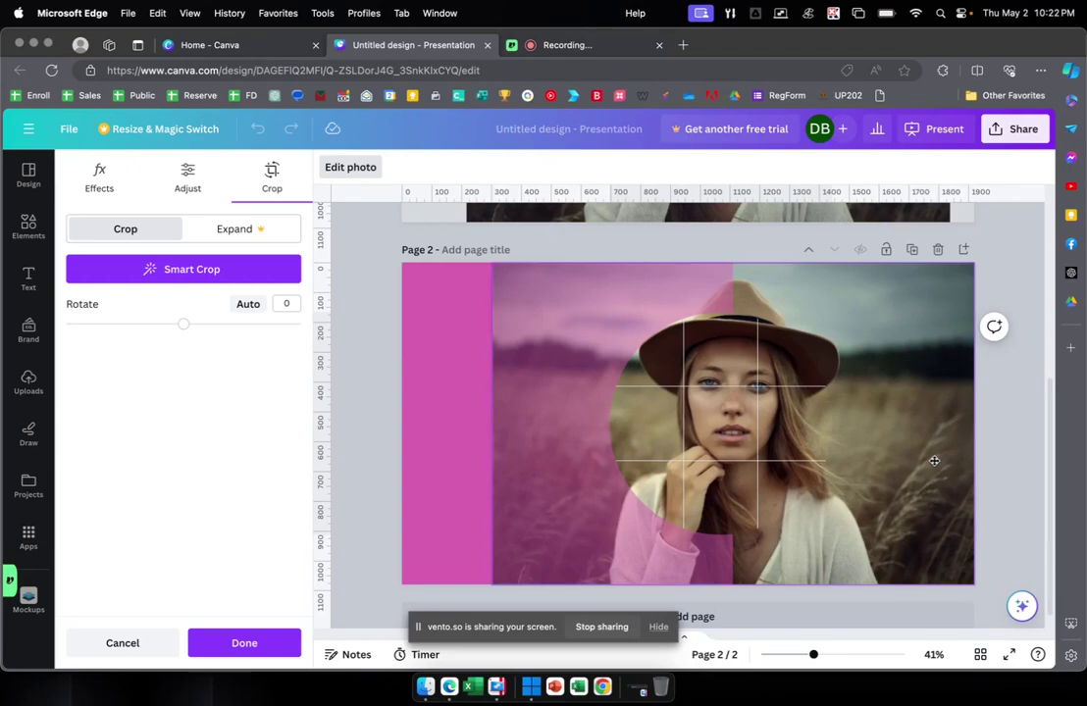
pyautogui.moveTo(934, 461)
pyautogui.mouseDown()
pyautogui.moveTo(844, 456)
pyautogui.moveTo(847, 429)
pyautogui.moveTo(856, 444)
pyautogui.moveTo(932, 460)
pyautogui.mouseUp()
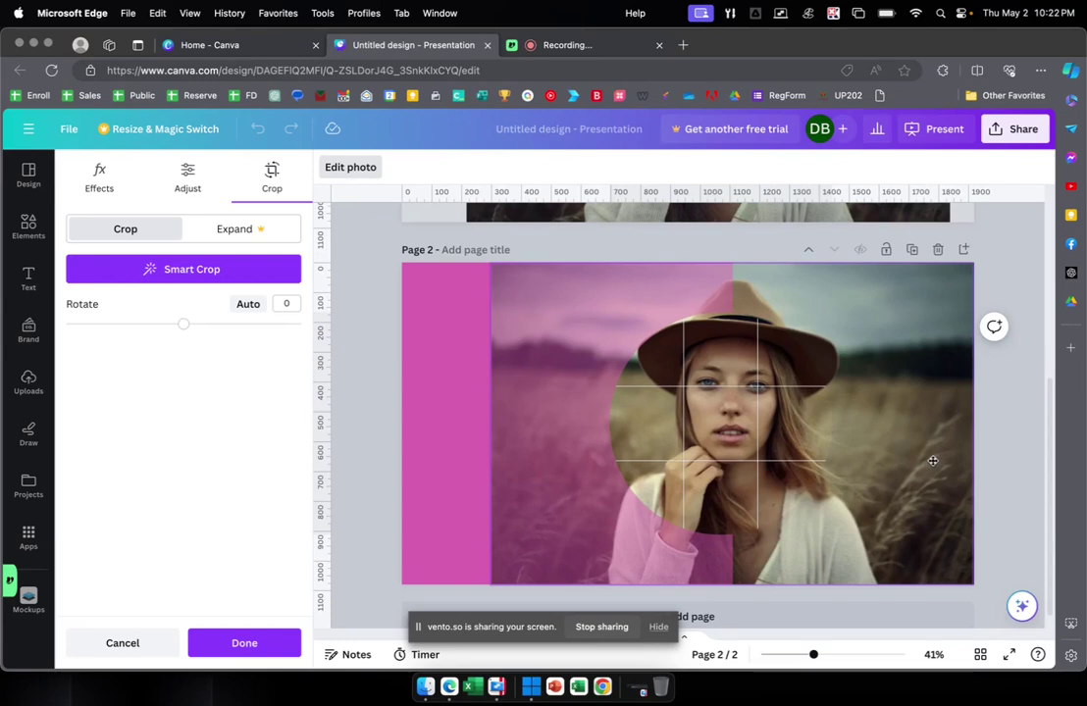
pyautogui.moveTo(932, 461); pyautogui.dragTo(942, 463)
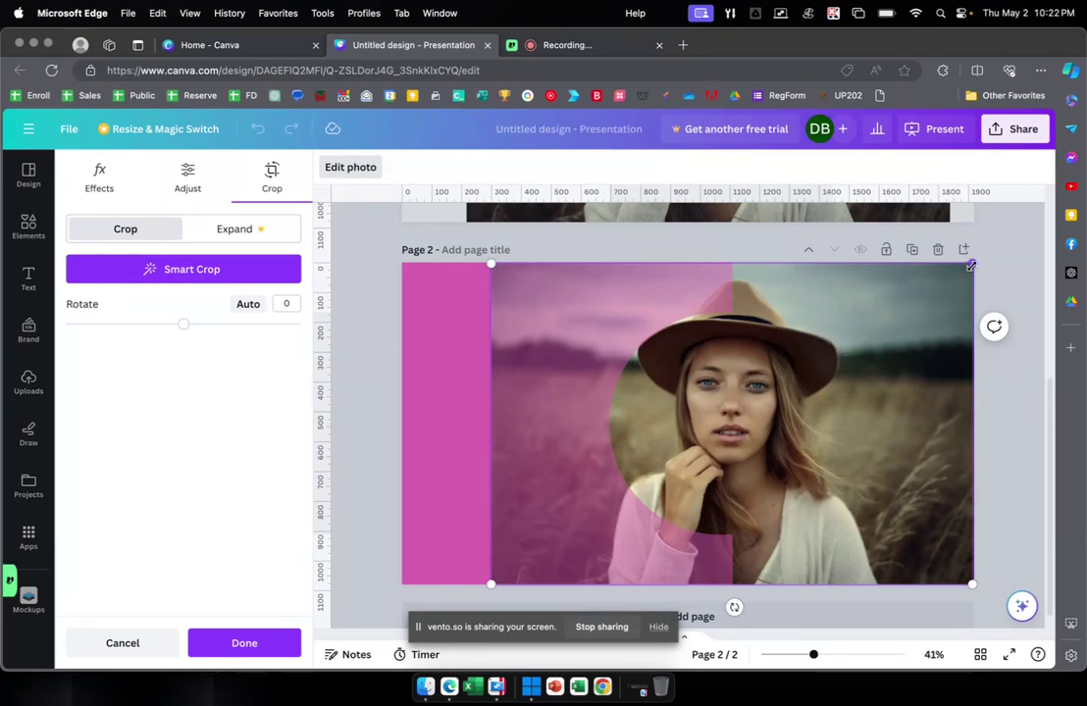
pyautogui.moveTo(970, 265); pyautogui.dragTo(972, 264)
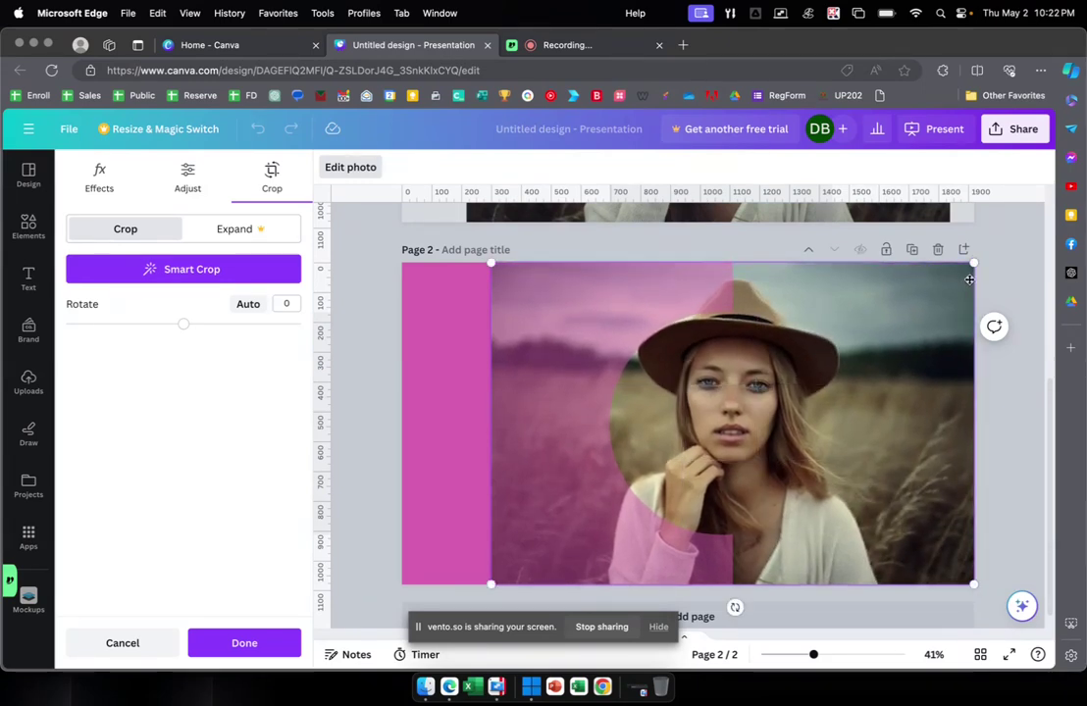
pyautogui.click(427, 295)
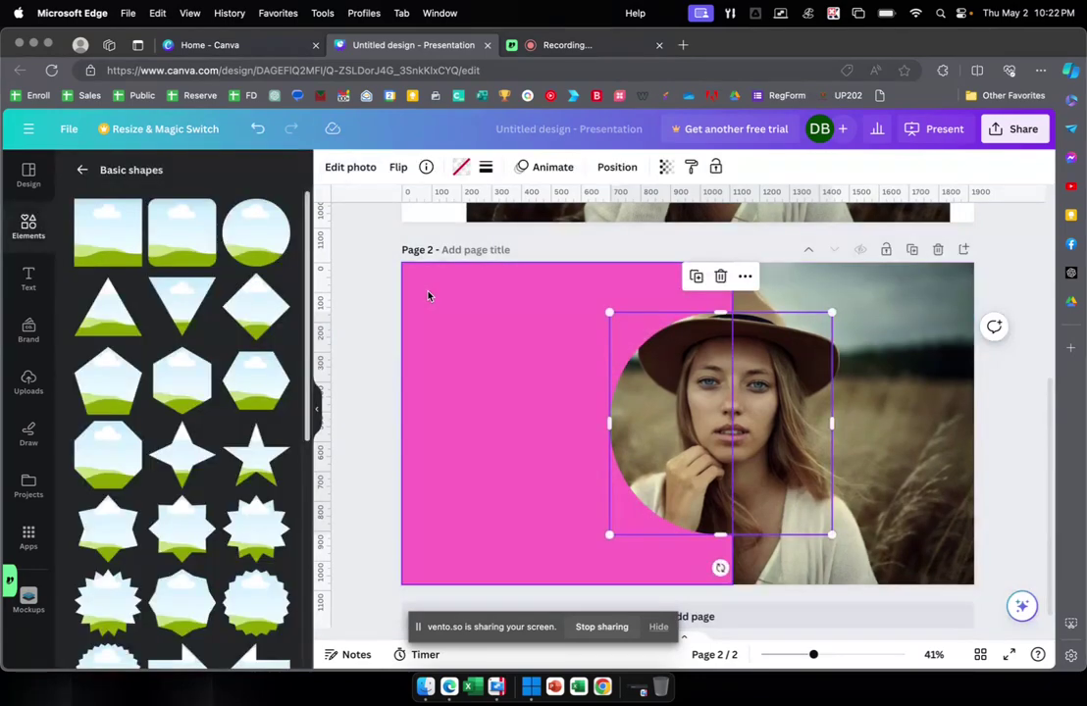
pyautogui.click(643, 251)
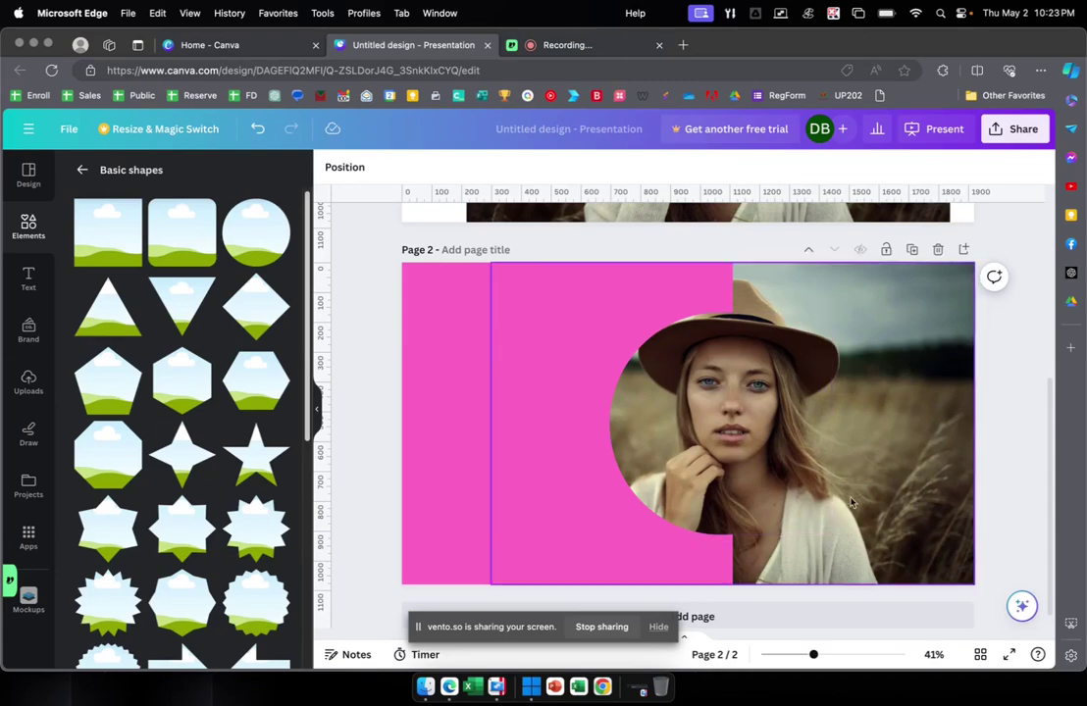
pyautogui.click(755, 413)
pyautogui.moveTo(755, 413); pyautogui.dragTo(684, 412)
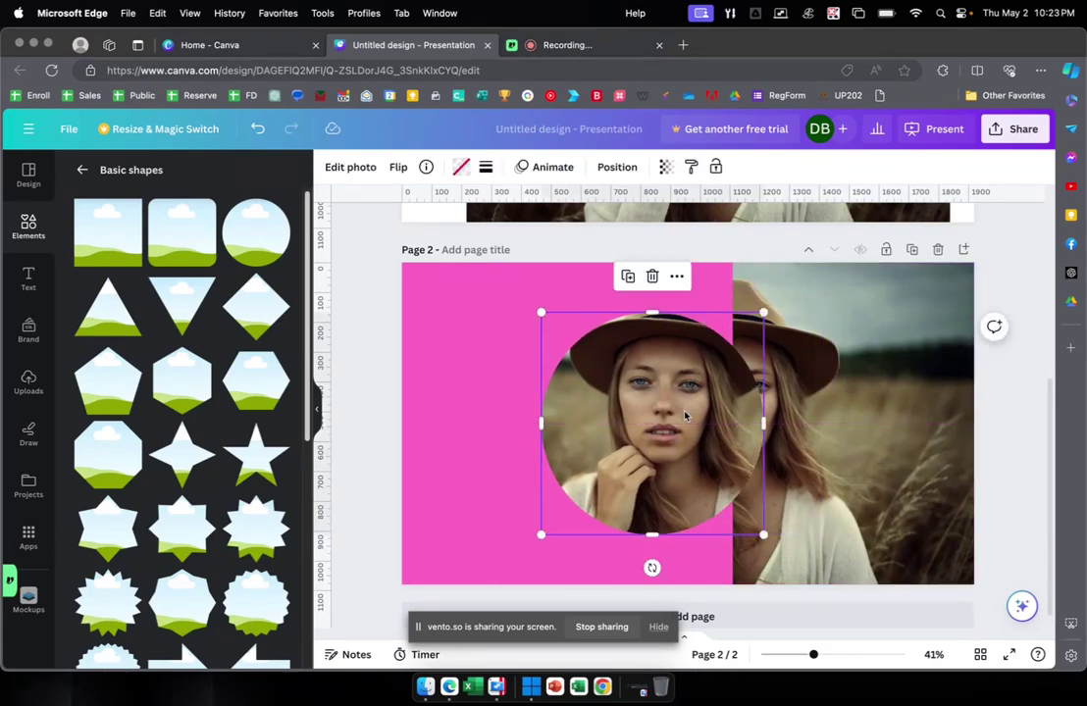
pyautogui.hotkey('ctrl', 'z')
pyautogui.click(574, 368)
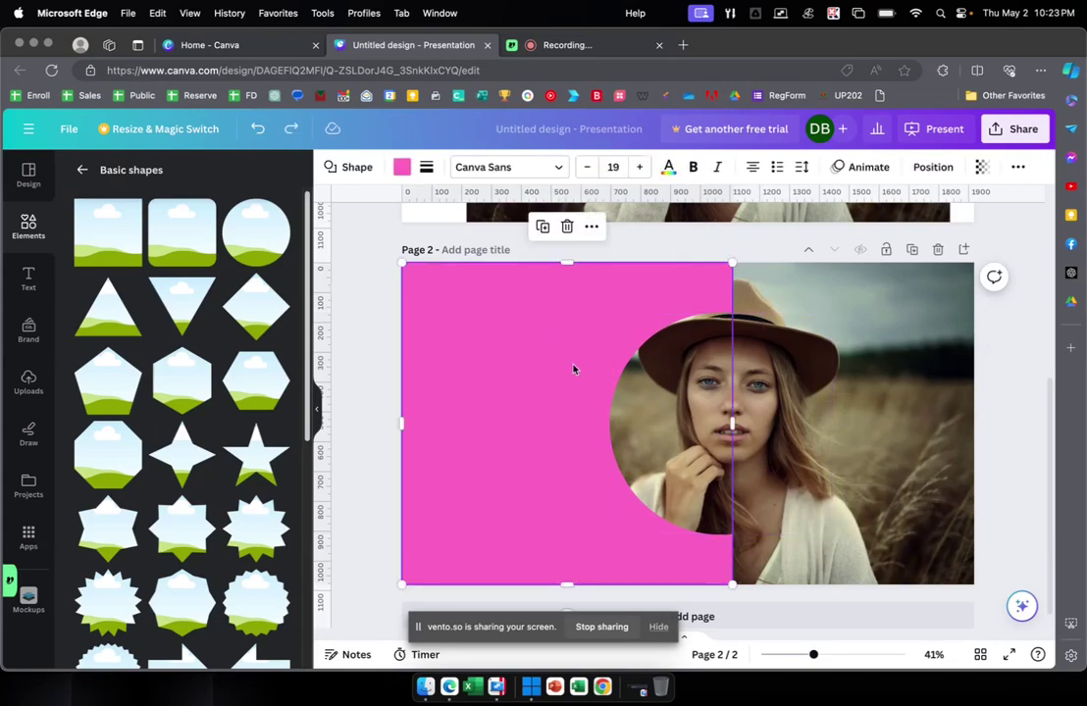
pyautogui.click(380, 306)
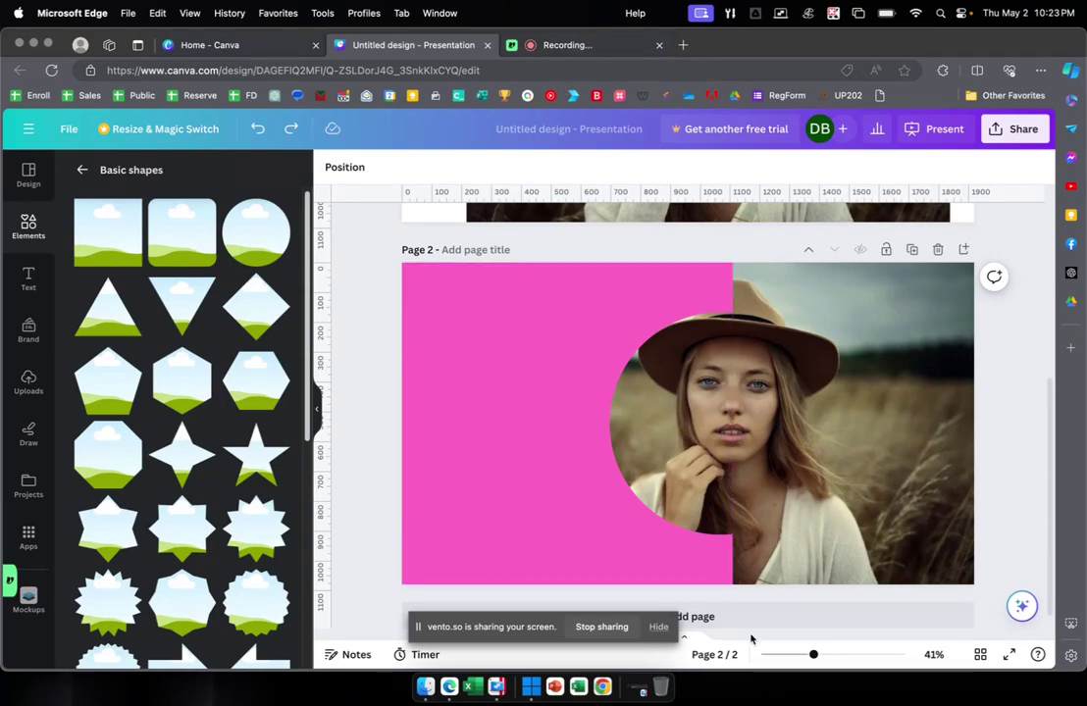
pyautogui.scroll(1, 770, 604)
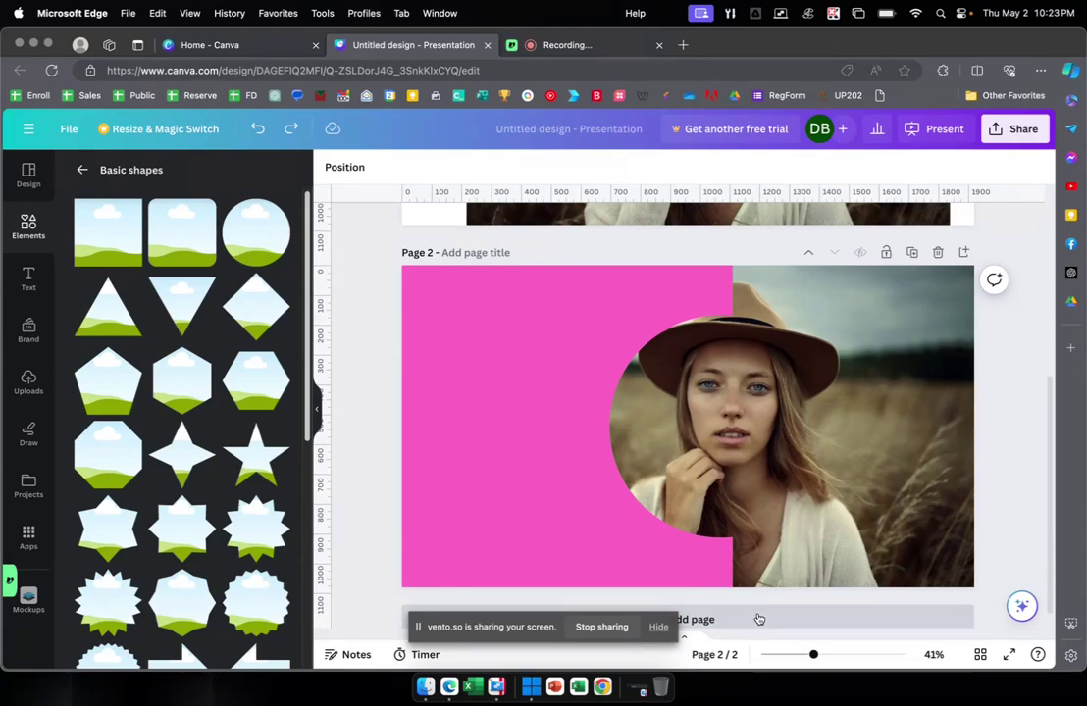
# Step: Add a blank Page 3 after Page 2
pyautogui.click(758, 618)
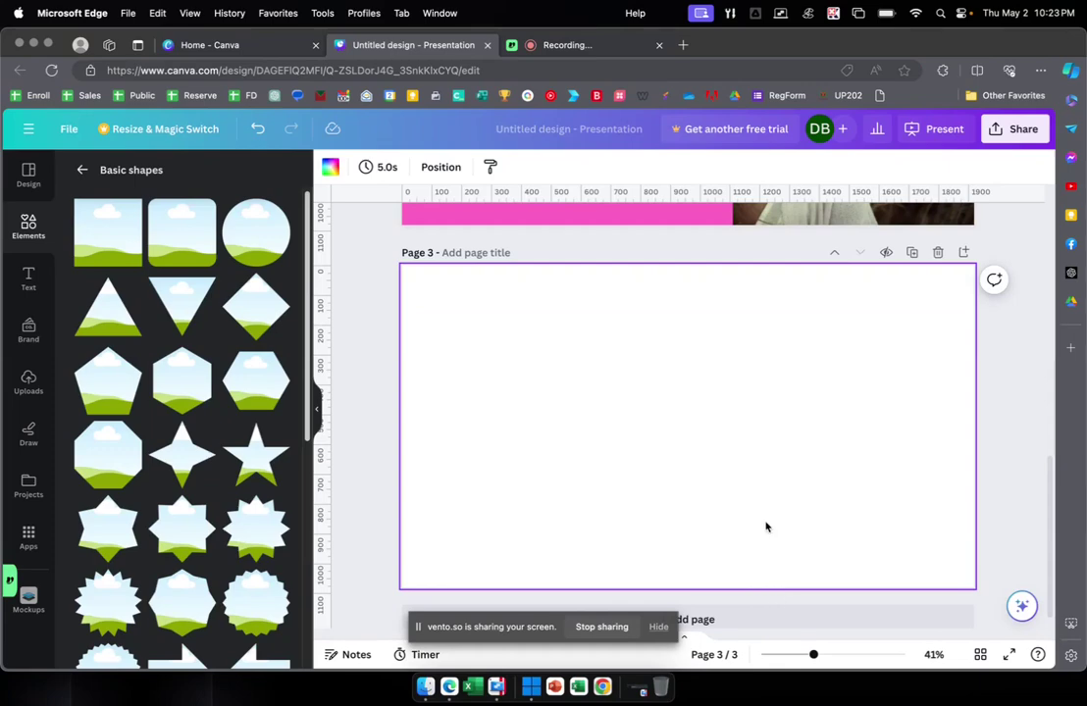
pyautogui.scroll(5, 766, 526)
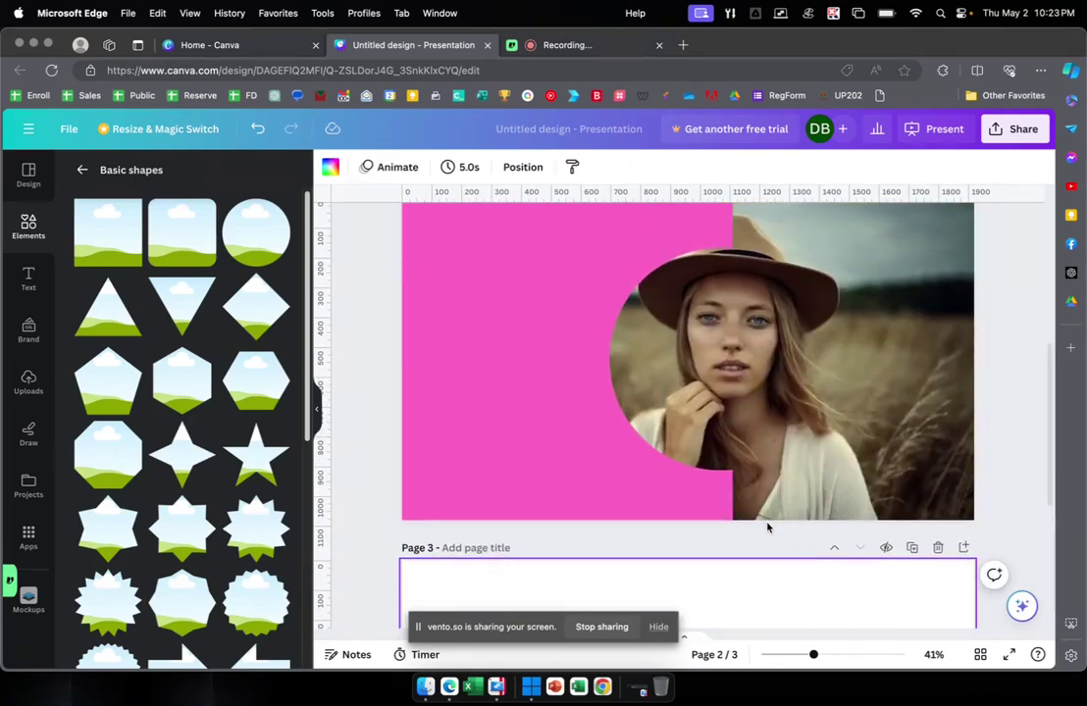
pyautogui.scroll(-2, 767, 528)
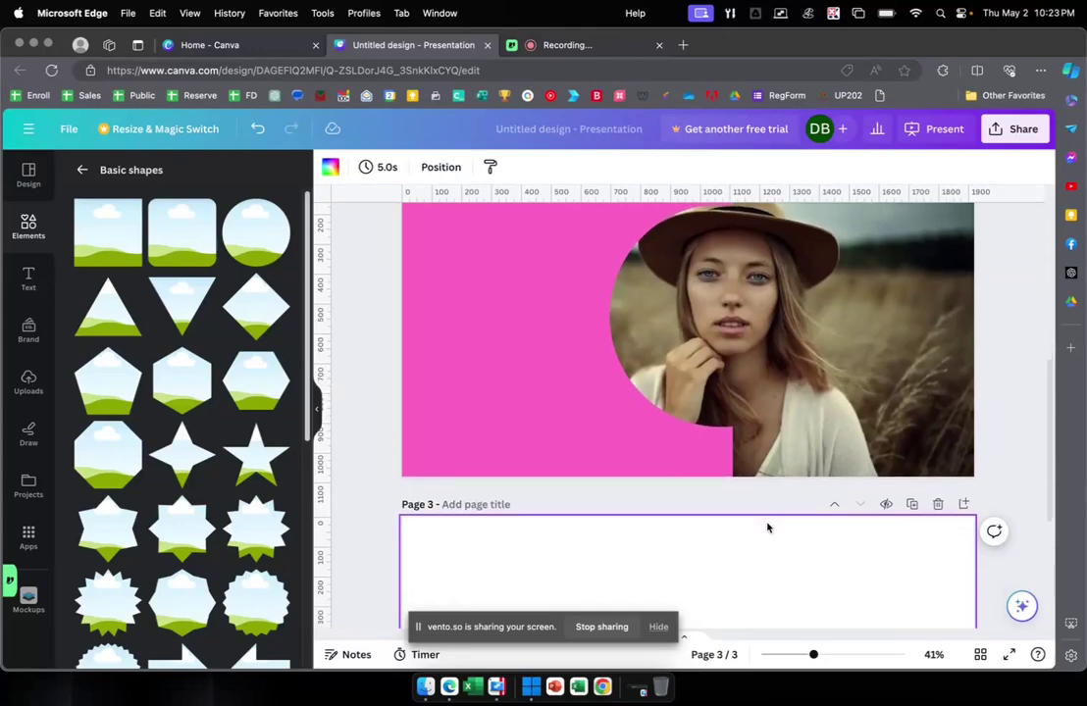
pyautogui.scroll(-5, 767, 528)
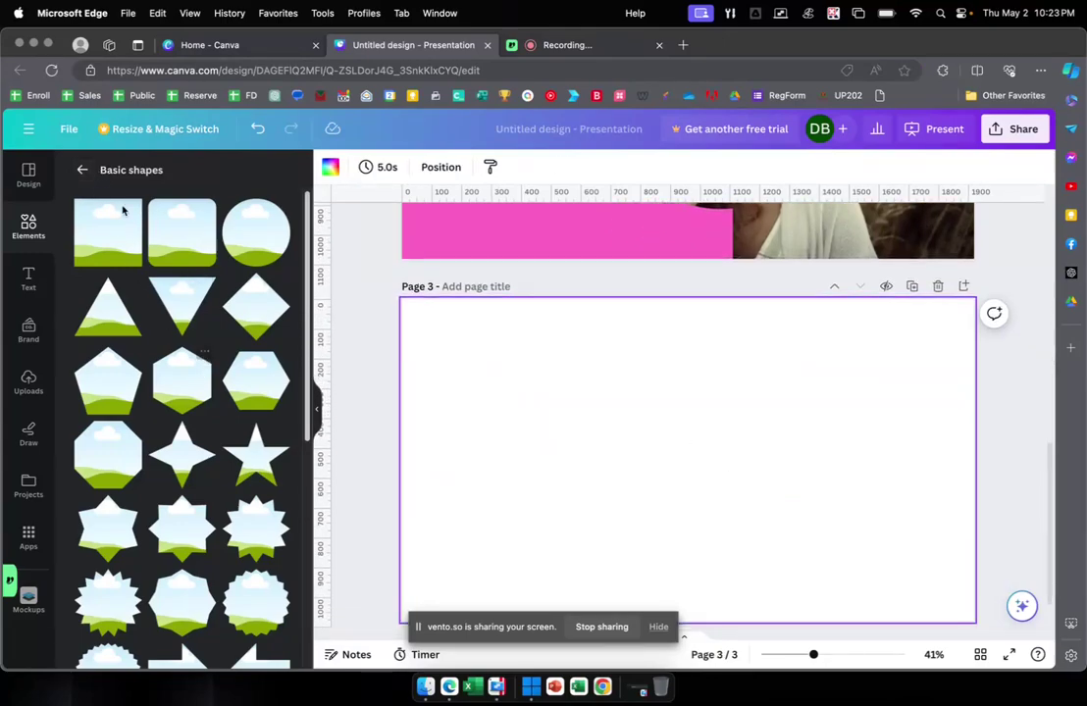
# Step: Show the full Letters collection under Elements > Frames
pyautogui.click(82, 170)
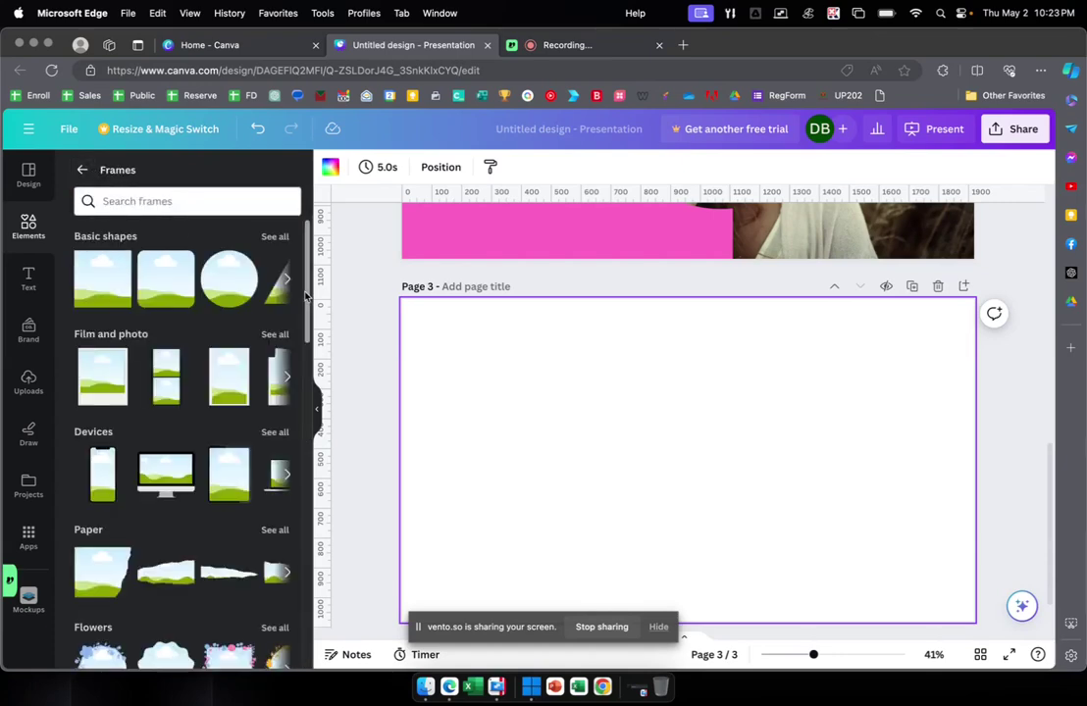
pyautogui.moveTo(306, 296); pyautogui.dragTo(307, 480)
pyautogui.click(275, 282)
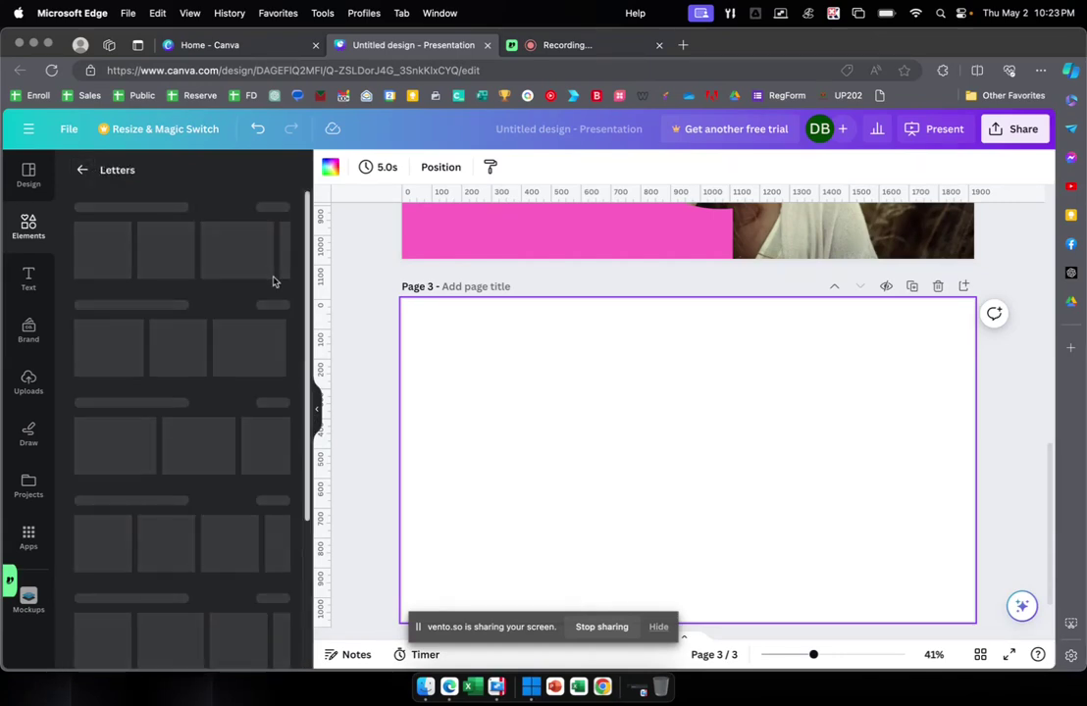
pyautogui.moveTo(308, 304); pyautogui.dragTo(303, 337)
pyautogui.scroll(1, 199, 346)
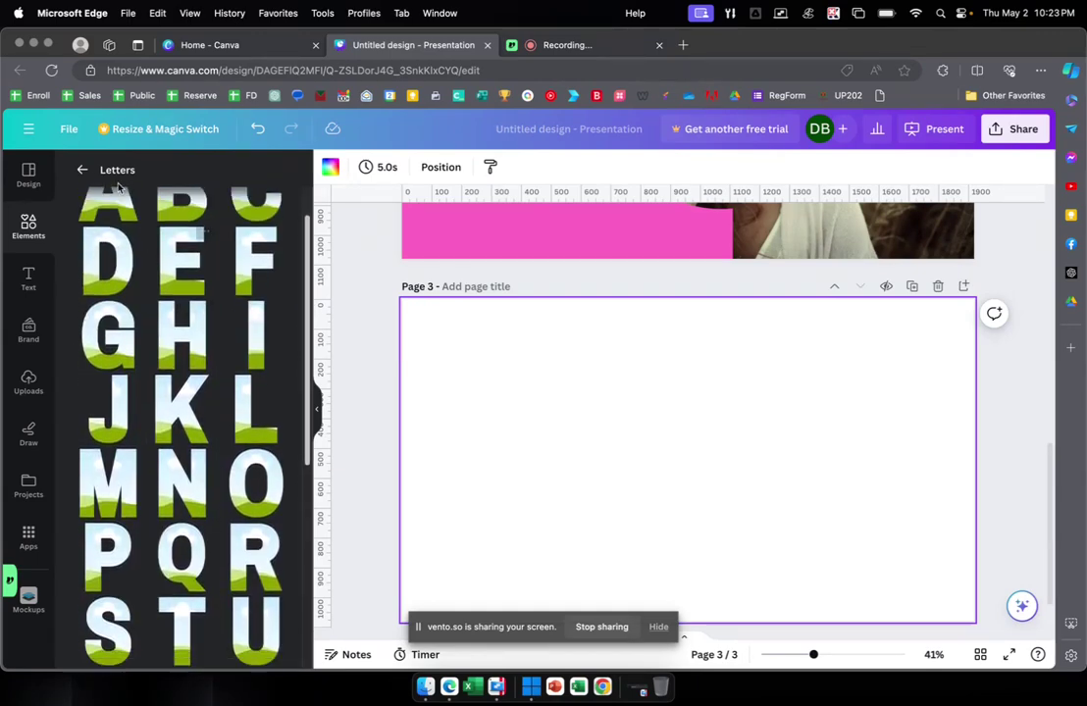
pyautogui.click(83, 170)
pyautogui.scroll(2, 164, 324)
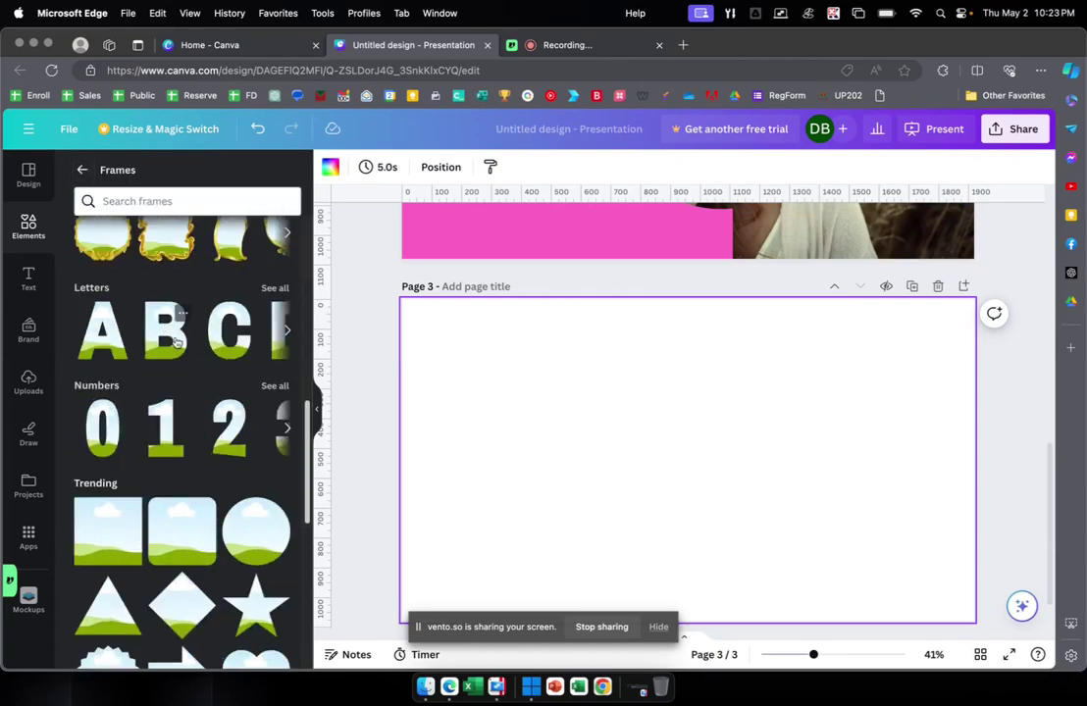
pyautogui.click(267, 288)
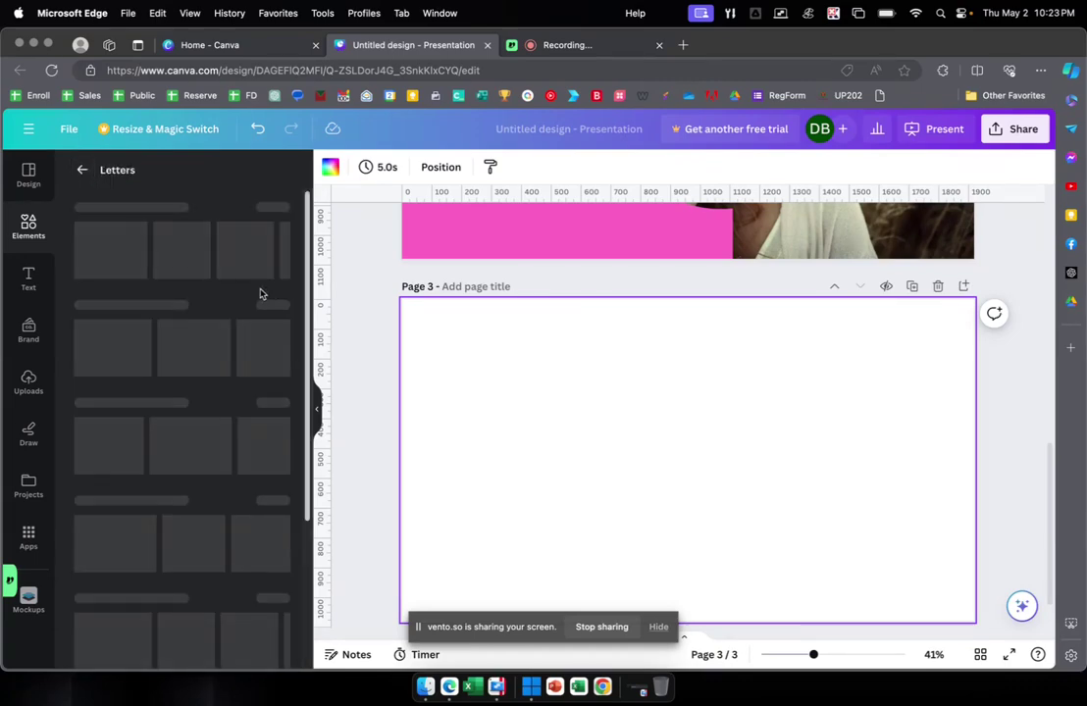
# Step: Add H, E and Y letter frames to Page 3 and line them up side by side
pyautogui.click(199, 407)
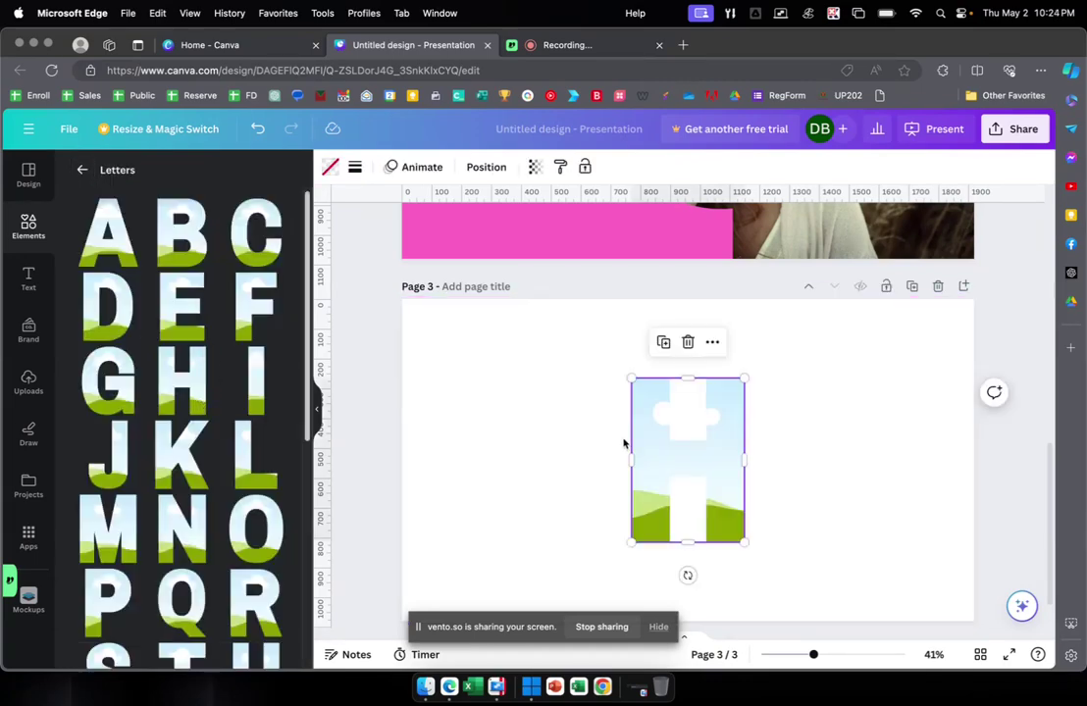
pyautogui.moveTo(645, 433); pyautogui.dragTo(482, 415)
pyautogui.click(215, 305)
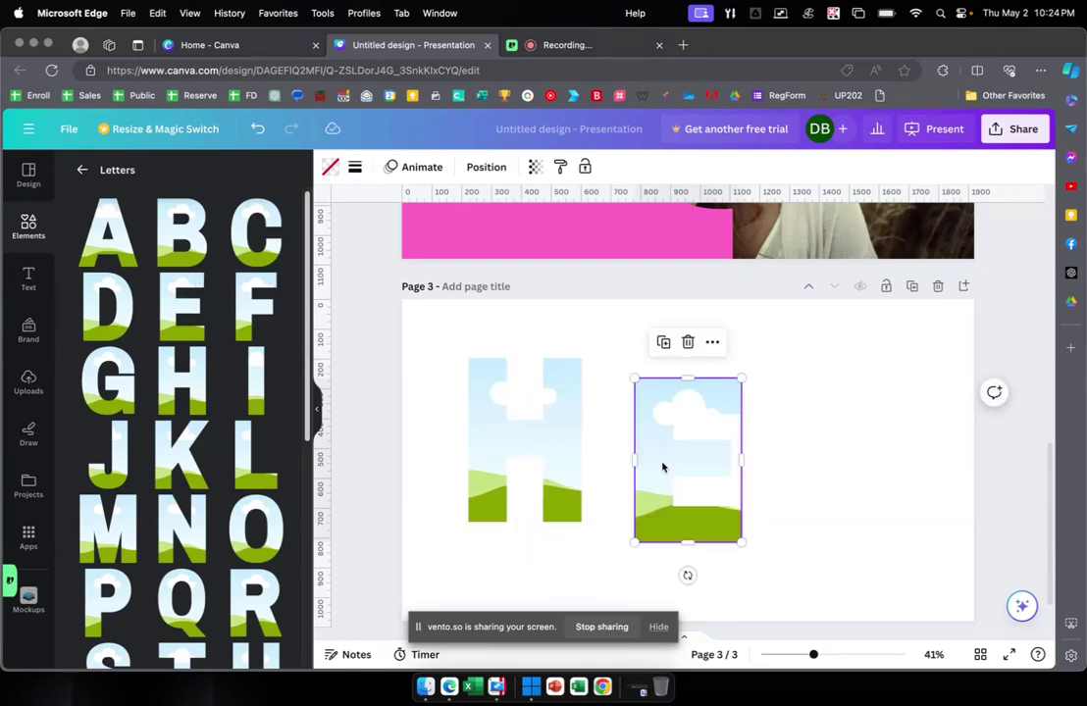
pyautogui.moveTo(663, 468); pyautogui.dragTo(627, 445)
pyautogui.scroll(-5, 214, 483)
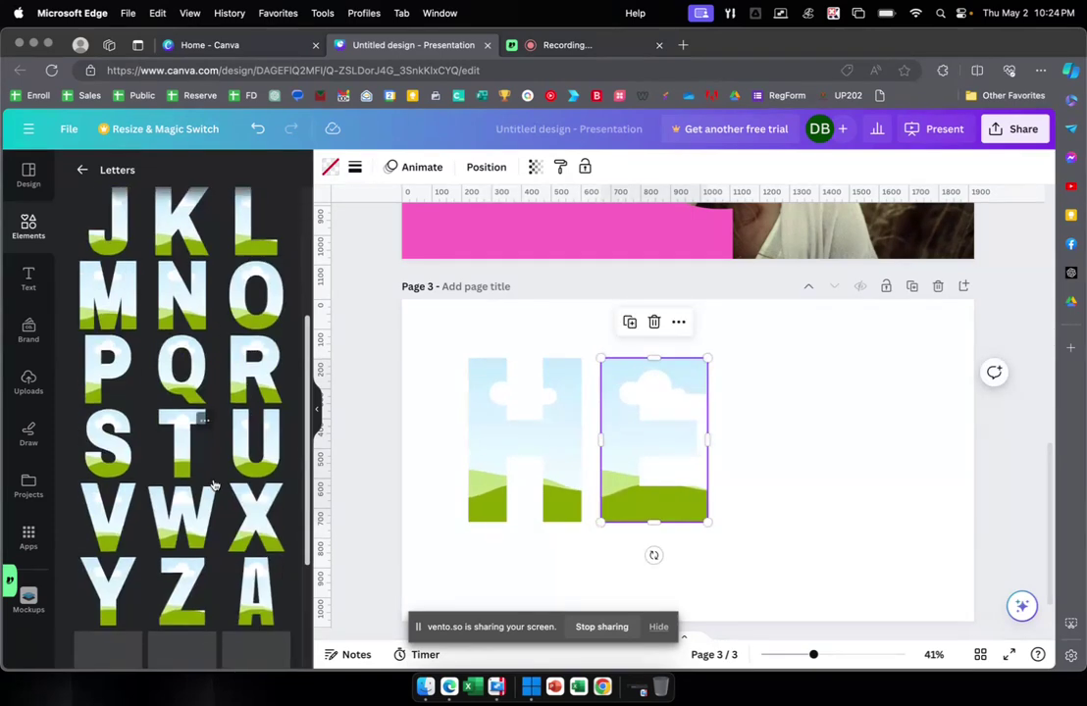
pyautogui.click(119, 557)
pyautogui.moveTo(666, 447); pyautogui.dragTo(775, 445)
# Step: Marquee-select the three HEY letters and move them to the page centre
pyautogui.scroll(-3, 263, 475)
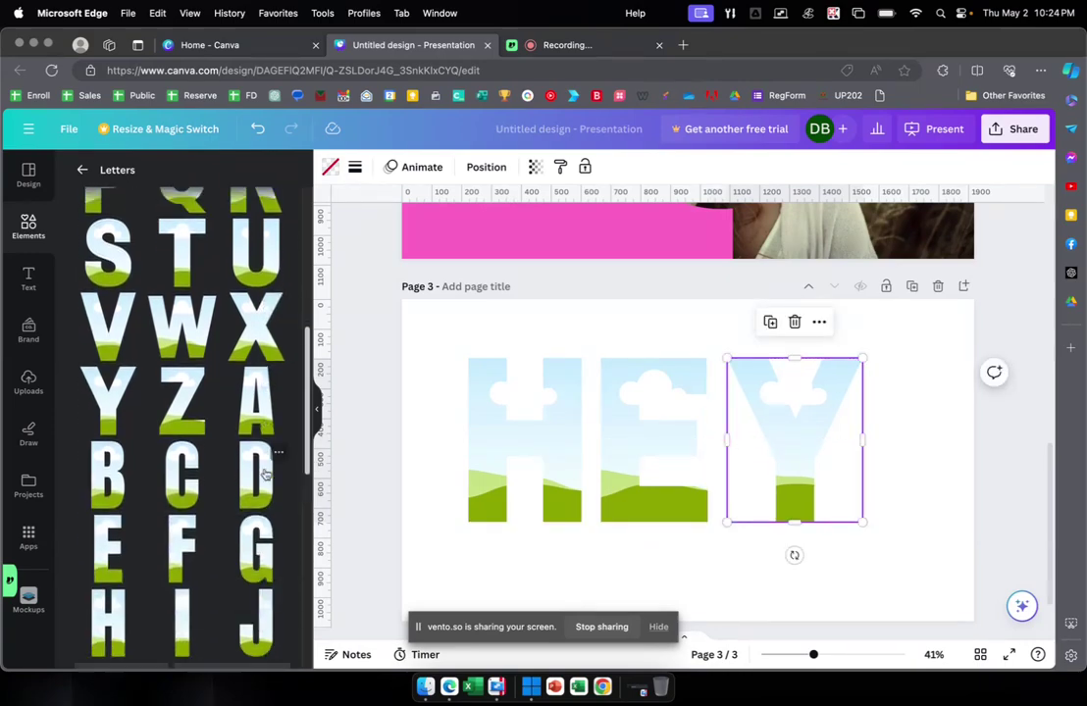
pyautogui.scroll(-5, 265, 475)
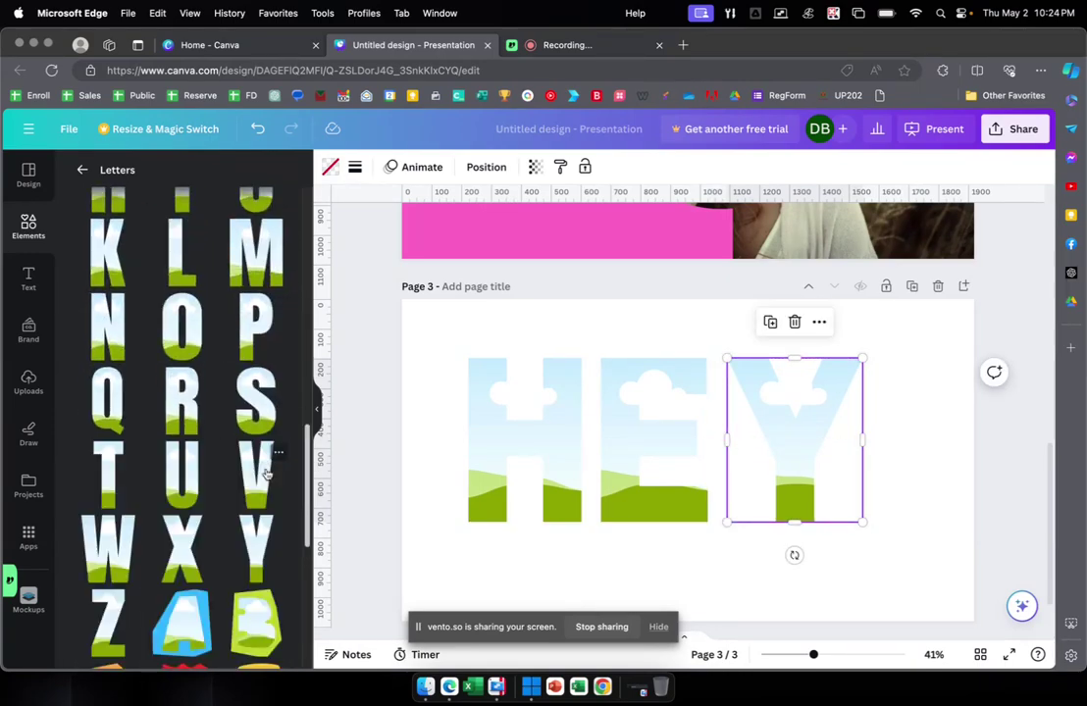
pyautogui.scroll(-10, 265, 474)
pyautogui.scroll(1, 400, 427)
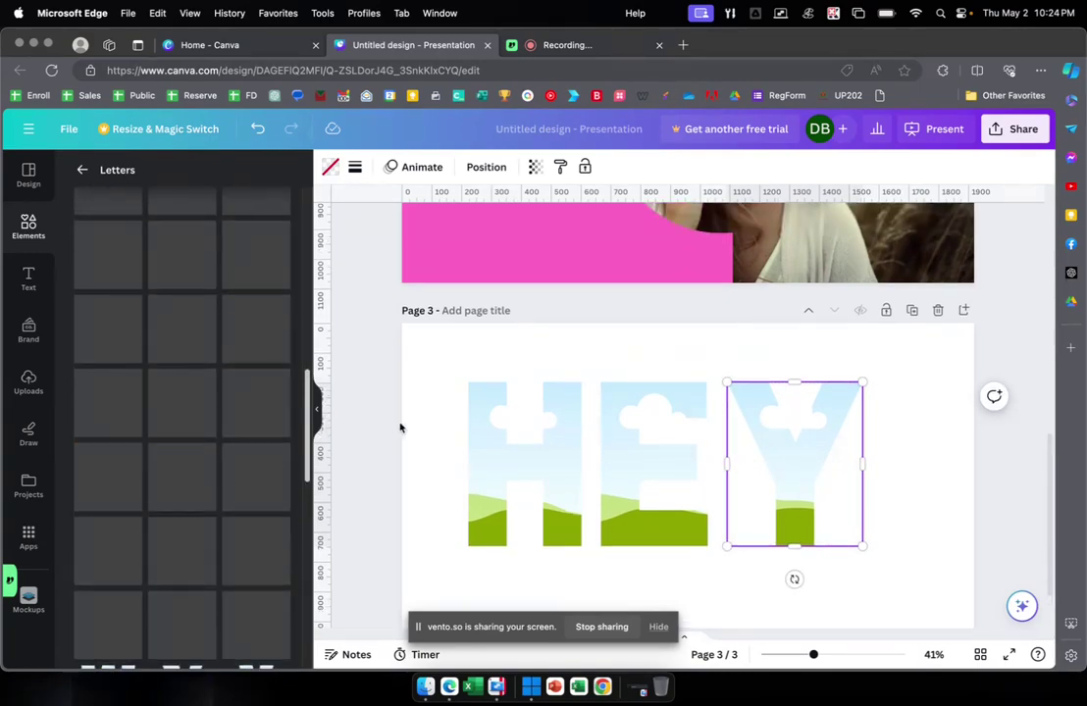
pyautogui.scroll(3, 400, 428)
pyautogui.scroll(-3, 400, 428)
pyautogui.moveTo(447, 344); pyautogui.dragTo(833, 561)
pyautogui.moveTo(808, 503); pyautogui.dragTo(839, 500)
pyautogui.click(616, 344)
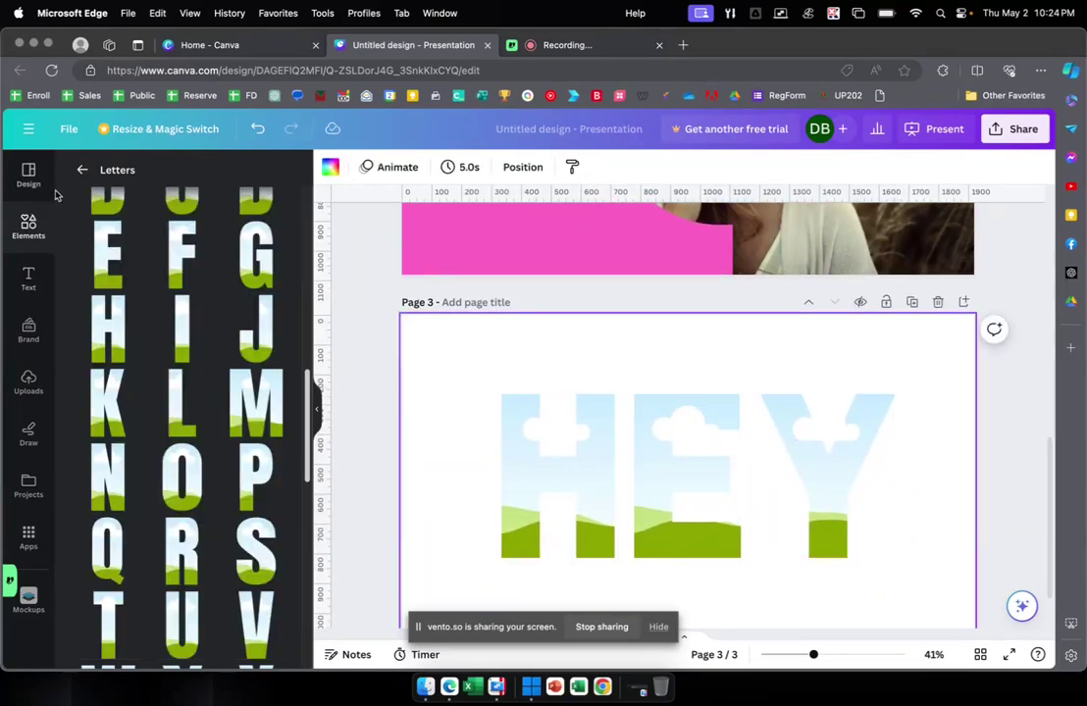
# Step: Go back from the letter list to the main Elements list
pyautogui.click(82, 169)
pyautogui.scroll(-4, 235, 367)
pyautogui.scroll(4, 235, 367)
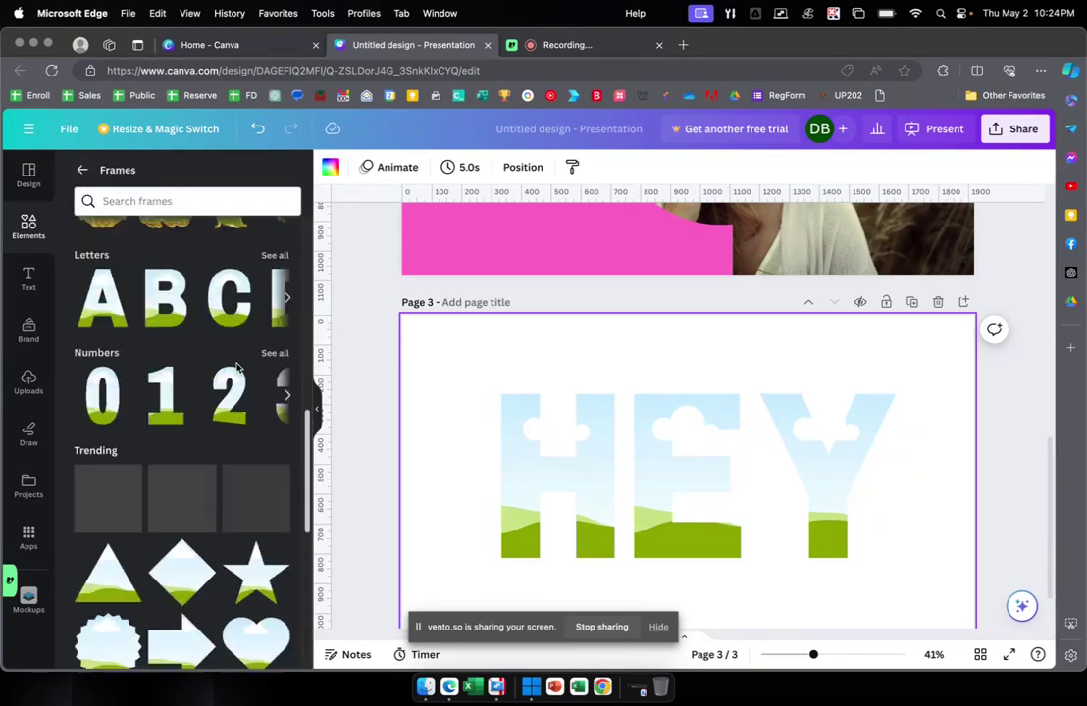
pyautogui.scroll(10, 235, 367)
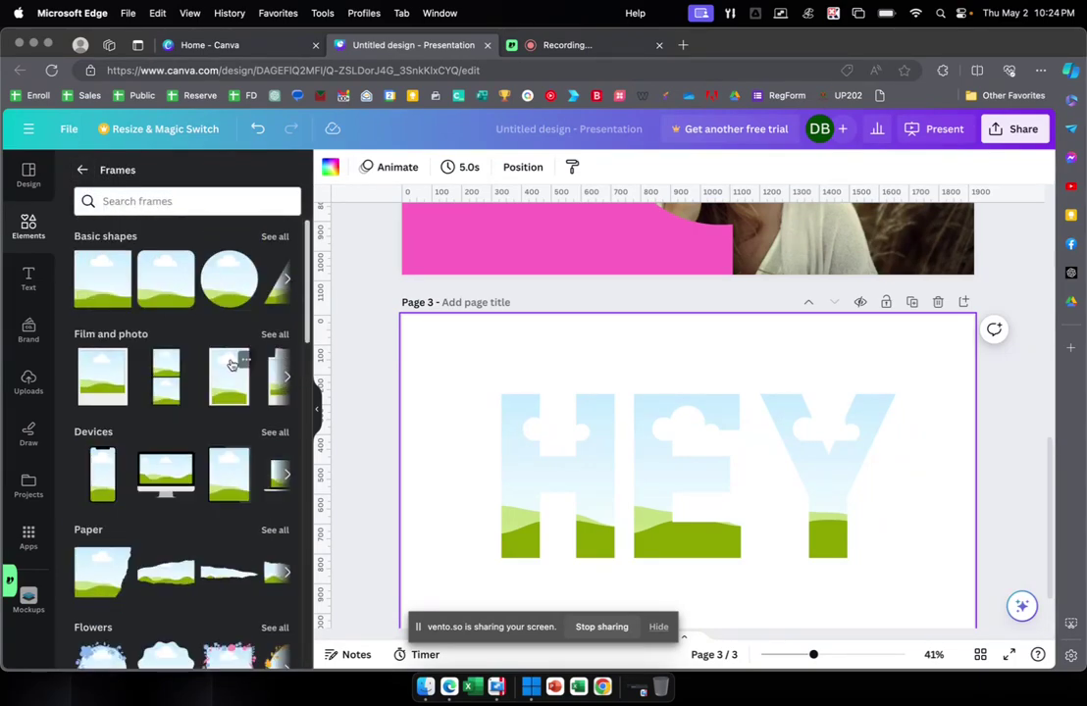
pyautogui.click(82, 169)
pyautogui.scroll(10, 195, 333)
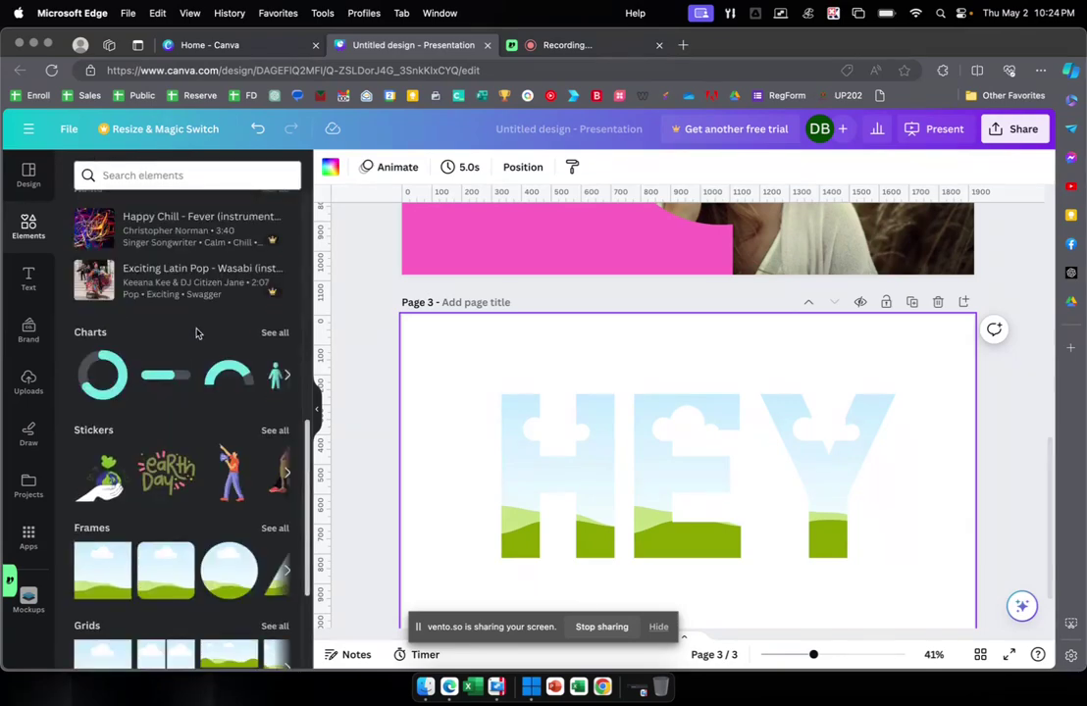
pyautogui.scroll(-3, 196, 335)
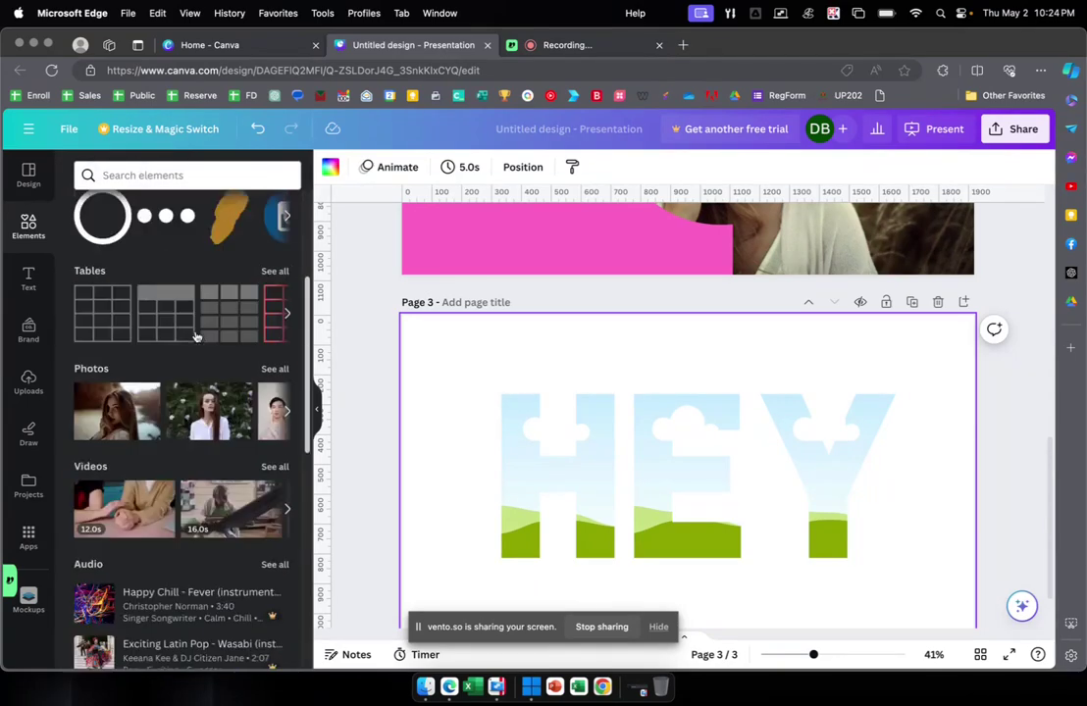
pyautogui.scroll(3, 195, 336)
# Step: Add the woman-in-hat photo from Recently used to Page 3 and drop it into the H frame
pyautogui.click(274, 210)
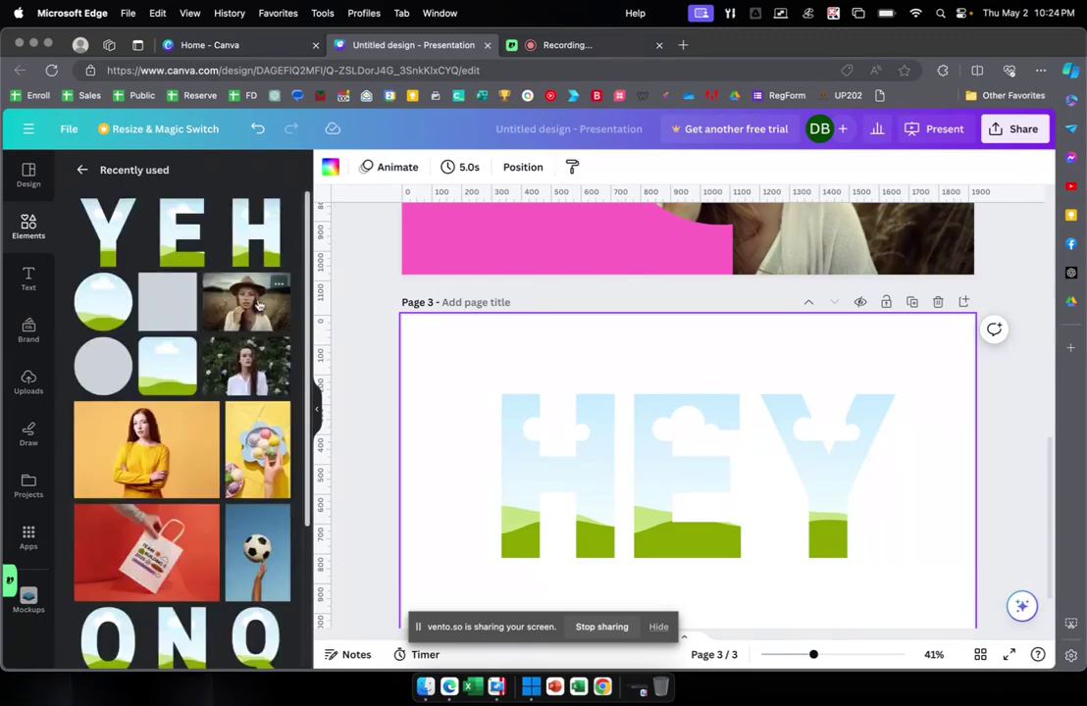
pyautogui.click(260, 309)
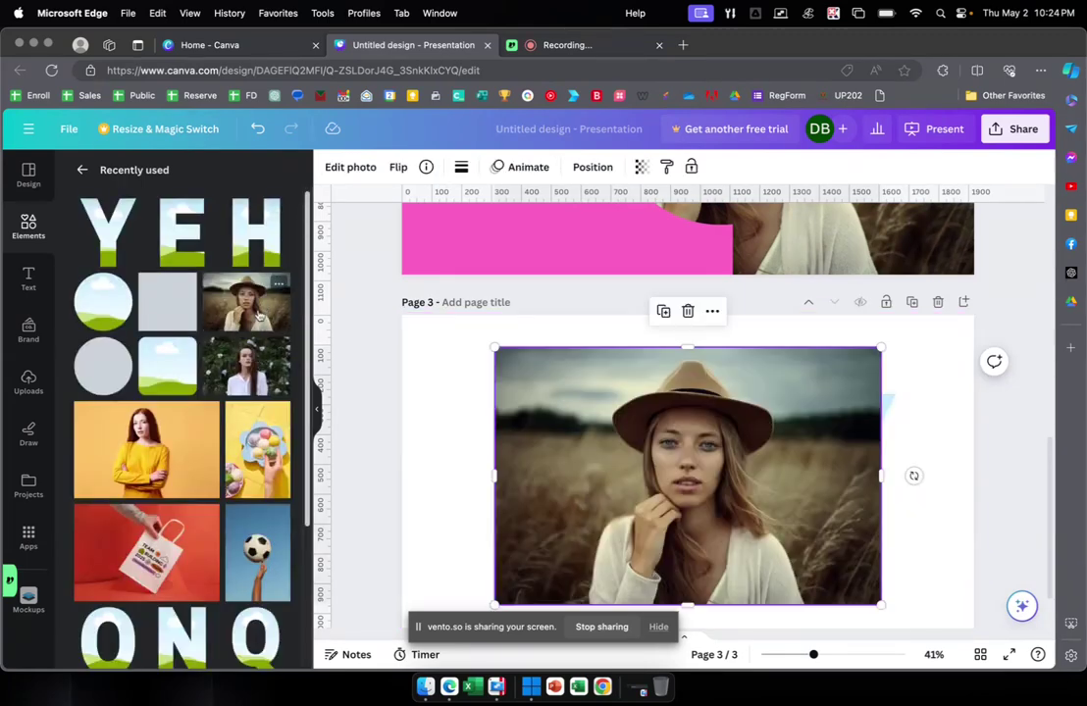
pyautogui.moveTo(740, 476); pyautogui.dragTo(756, 398)
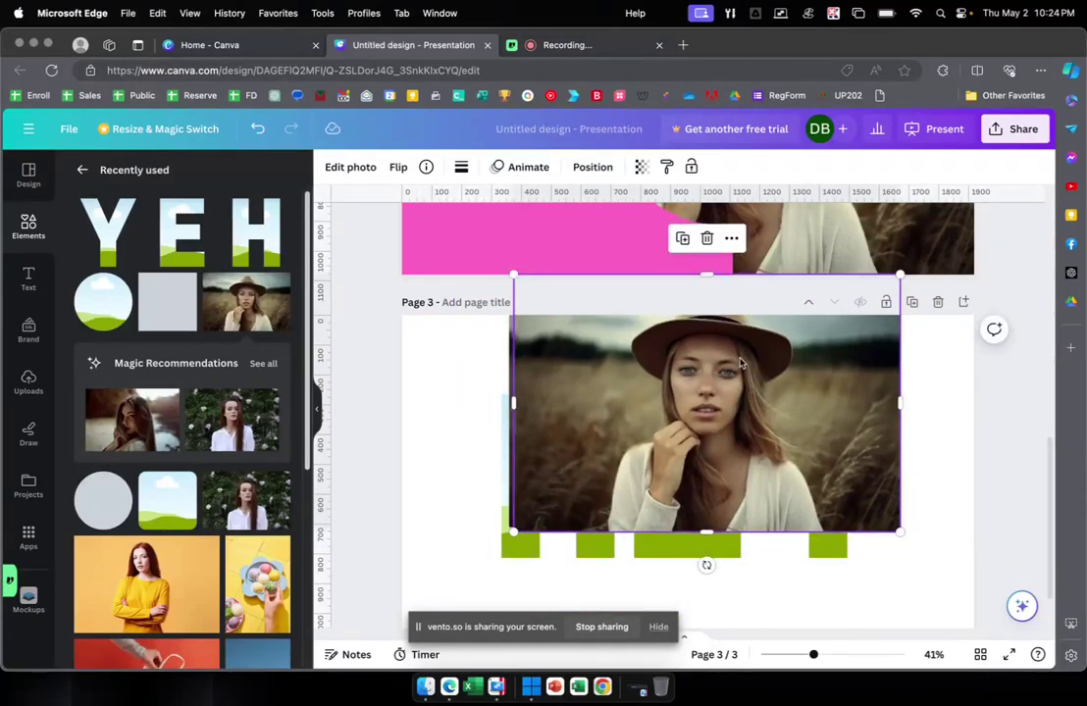
pyautogui.moveTo(707, 563); pyautogui.dragTo(338, 569)
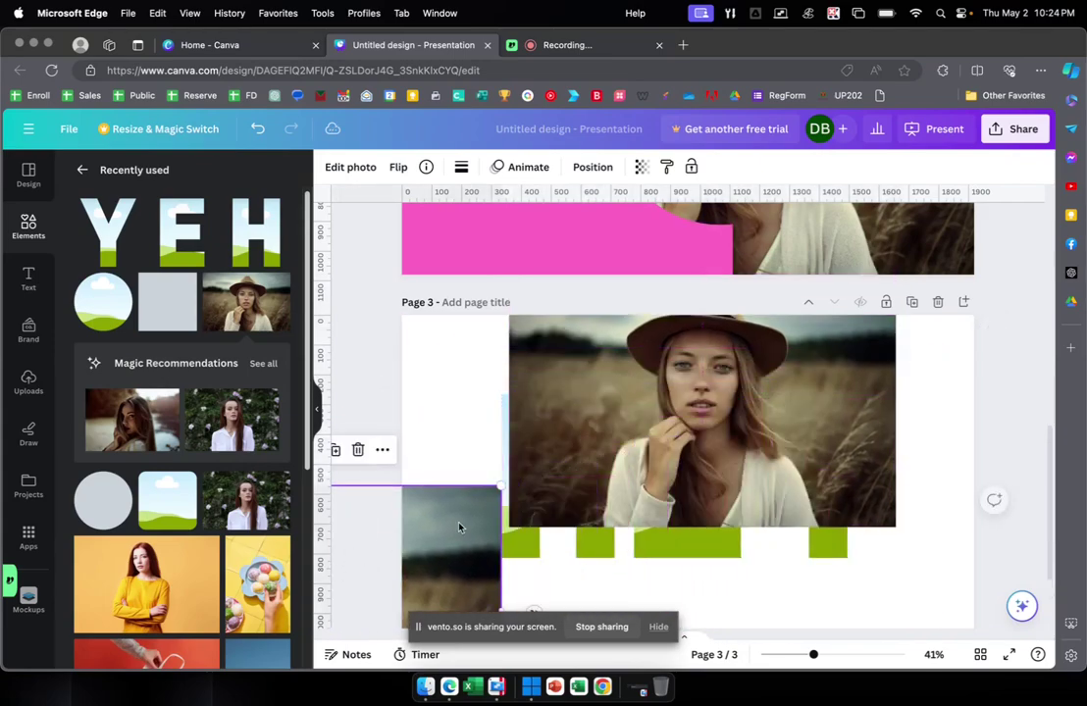
pyautogui.moveTo(805, 407); pyautogui.dragTo(610, 453)
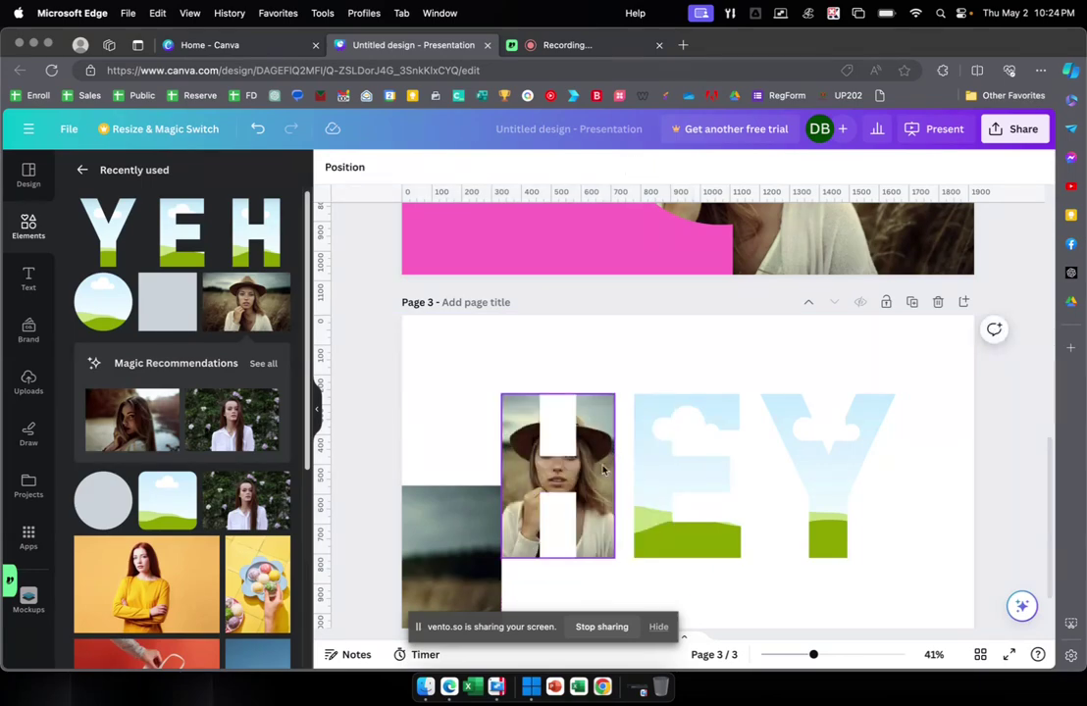
# Step: Enlarge the photo inside the H frame by dragging its crop corners outward
pyautogui.doubleClick(606, 471)
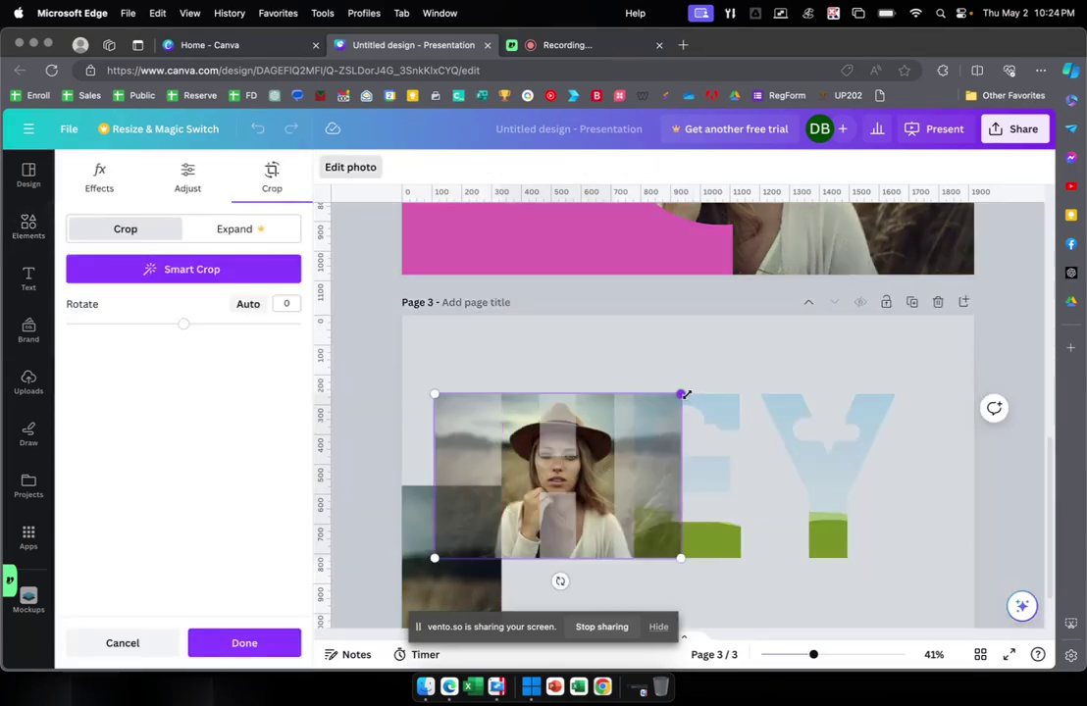
pyautogui.moveTo(680, 394); pyautogui.dragTo(832, 366)
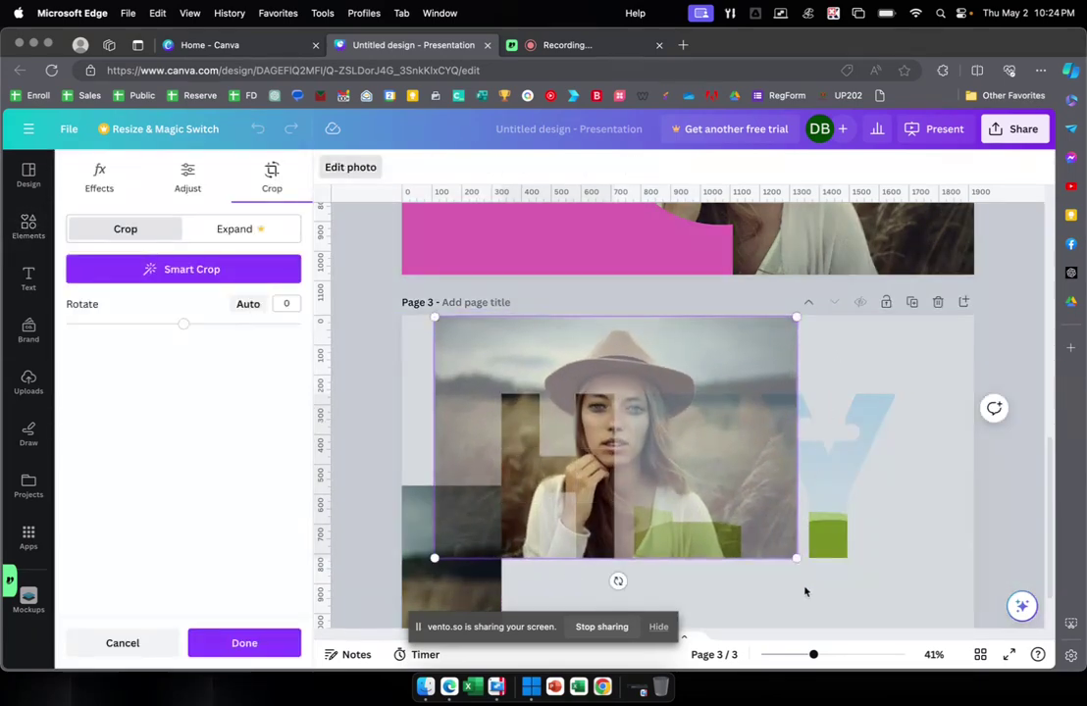
pyautogui.scroll(-2, 807, 568)
pyautogui.moveTo(796, 486); pyautogui.dragTo(888, 531)
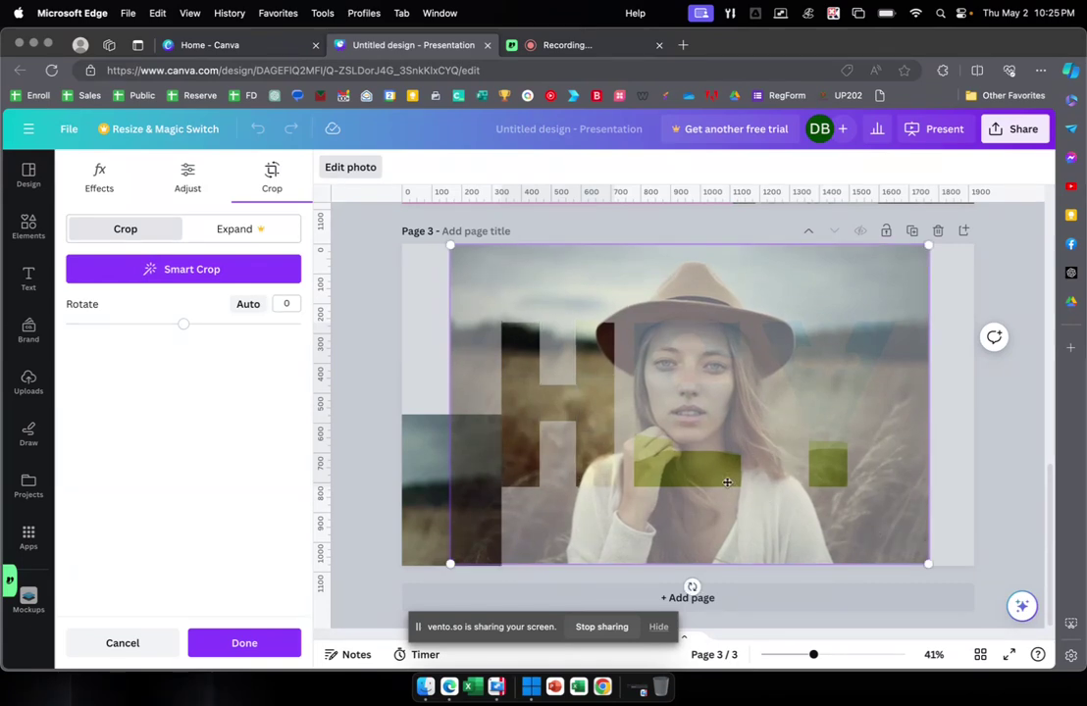
# Step: Drop the loose lower-left woman photo into the E letter frame
pyautogui.click(425, 342)
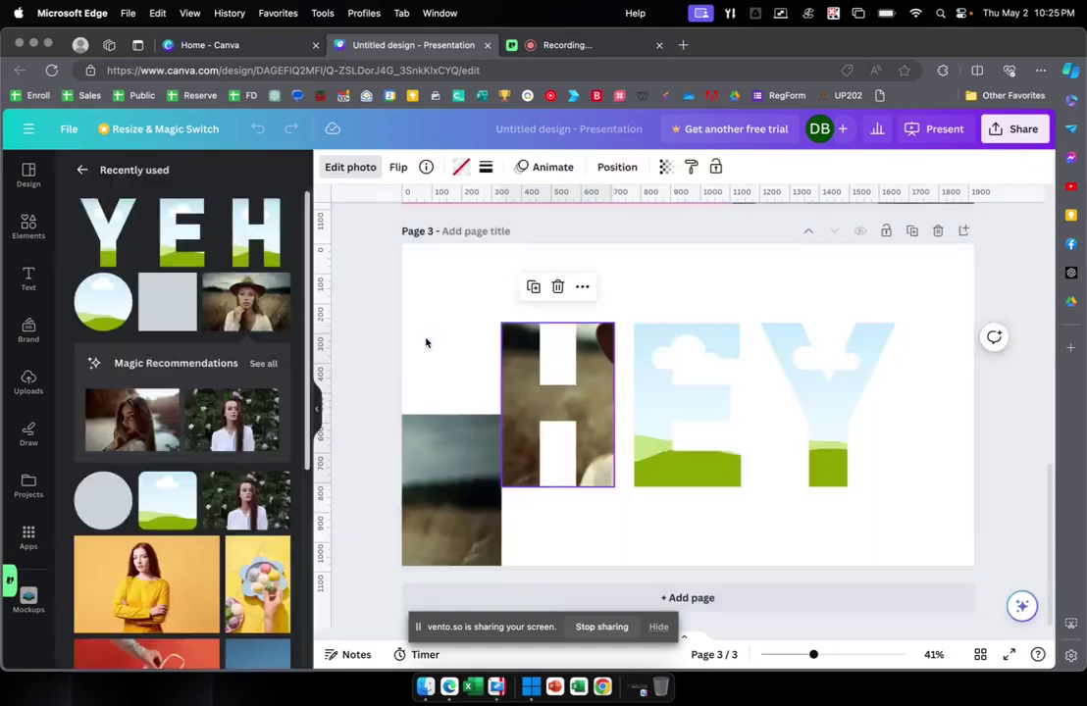
pyautogui.click(442, 485)
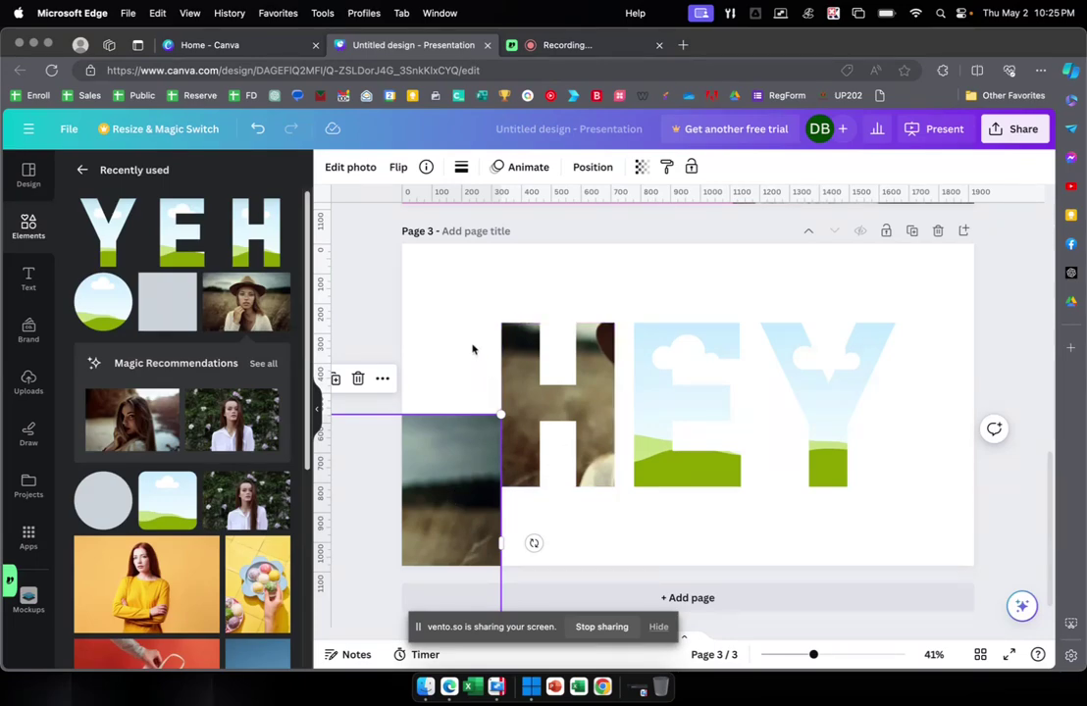
pyautogui.click(555, 383)
pyautogui.click(444, 455)
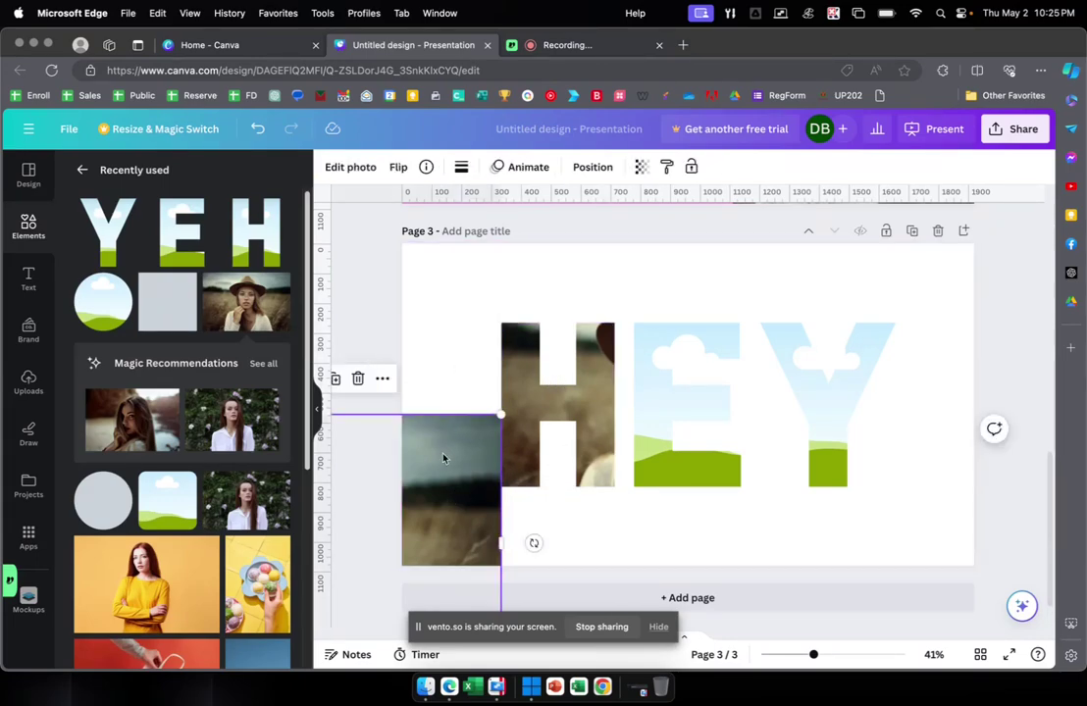
pyautogui.moveTo(443, 458); pyautogui.dragTo(589, 387)
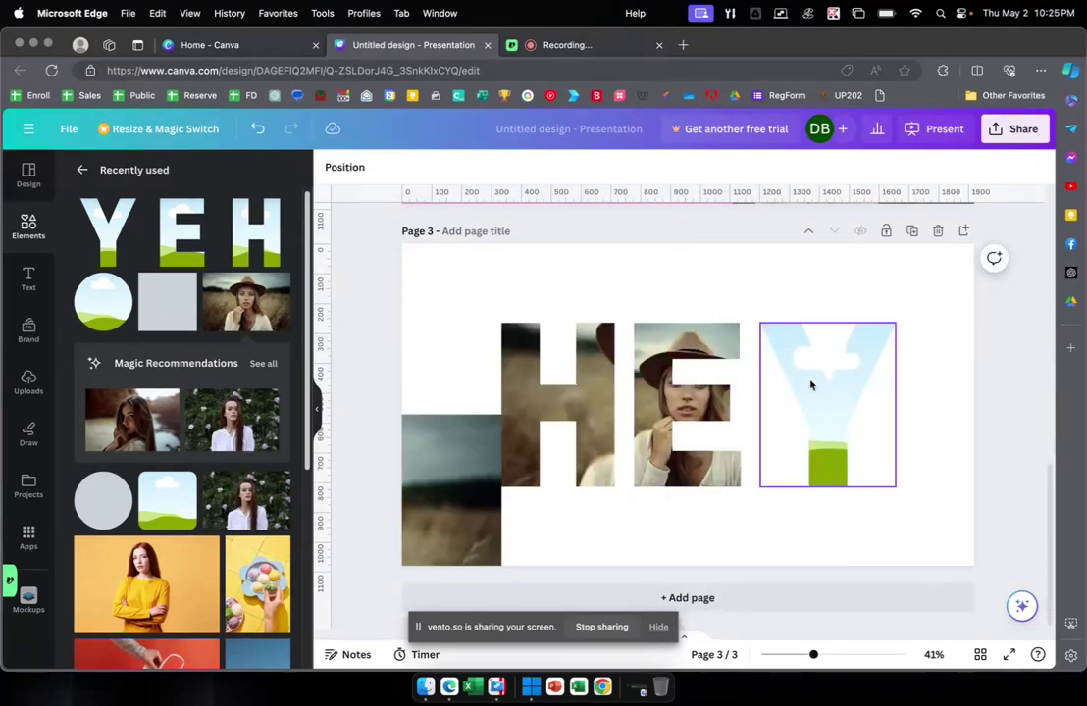
# Step: Enlarge the E photo in crop mode over the H and E, shifting it slightly right
pyautogui.click(686, 398)
pyautogui.doubleClick(686, 399)
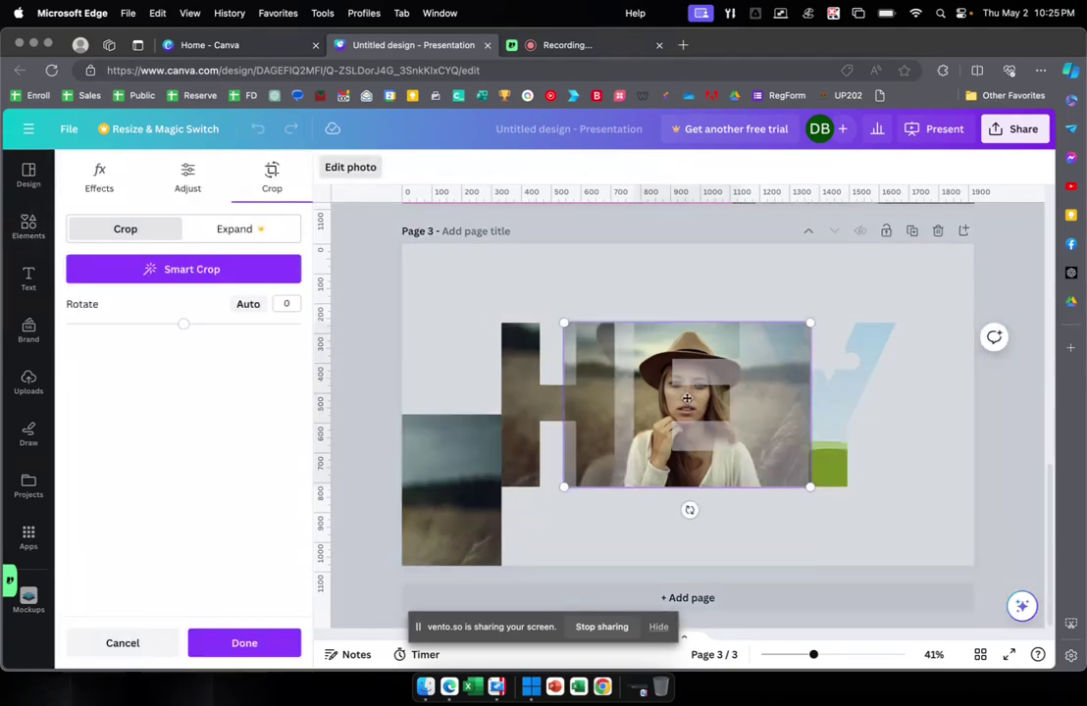
pyautogui.moveTo(562, 323); pyautogui.dragTo(446, 244)
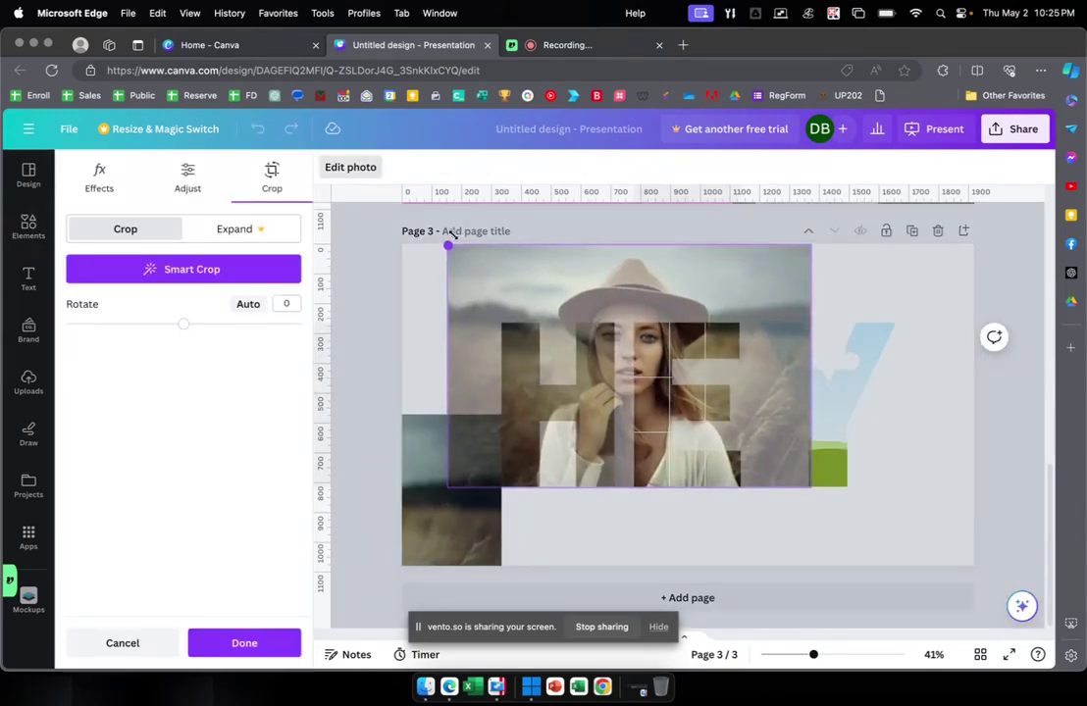
pyautogui.moveTo(810, 486); pyautogui.dragTo(926, 564)
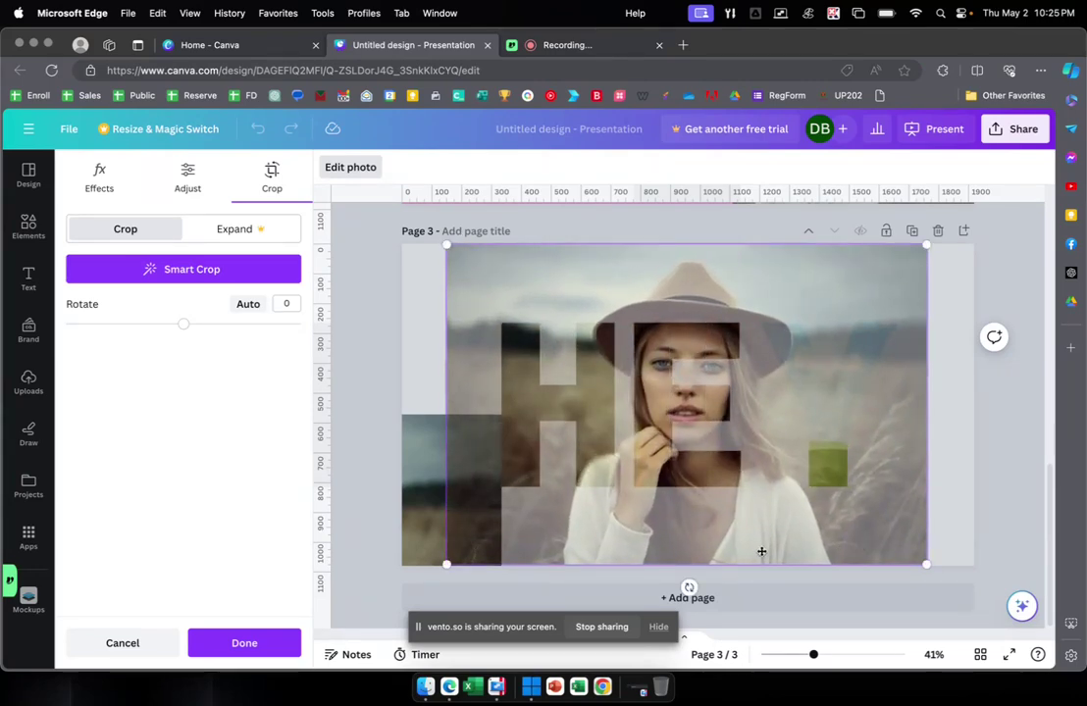
pyautogui.moveTo(759, 551)
pyautogui.mouseDown()
pyautogui.moveTo(794, 551)
pyautogui.moveTo(771, 550)
pyautogui.mouseUp()
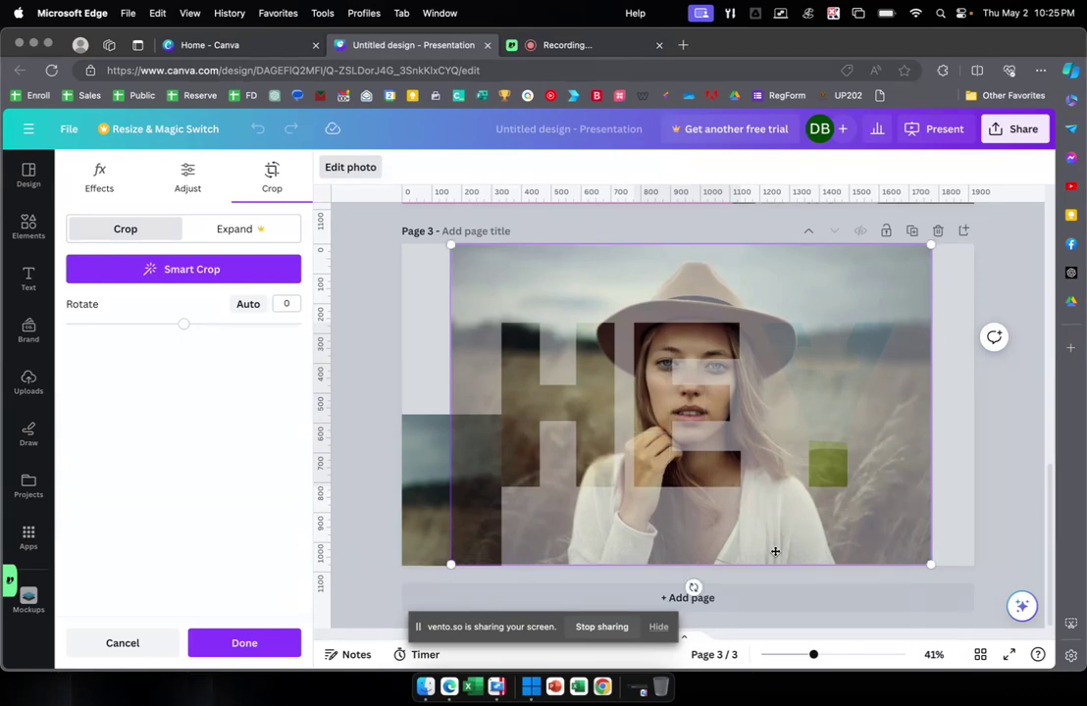
# Step: Move the loose lower-left photo into the Y letter frame
pyautogui.click(429, 343)
pyautogui.click(599, 520)
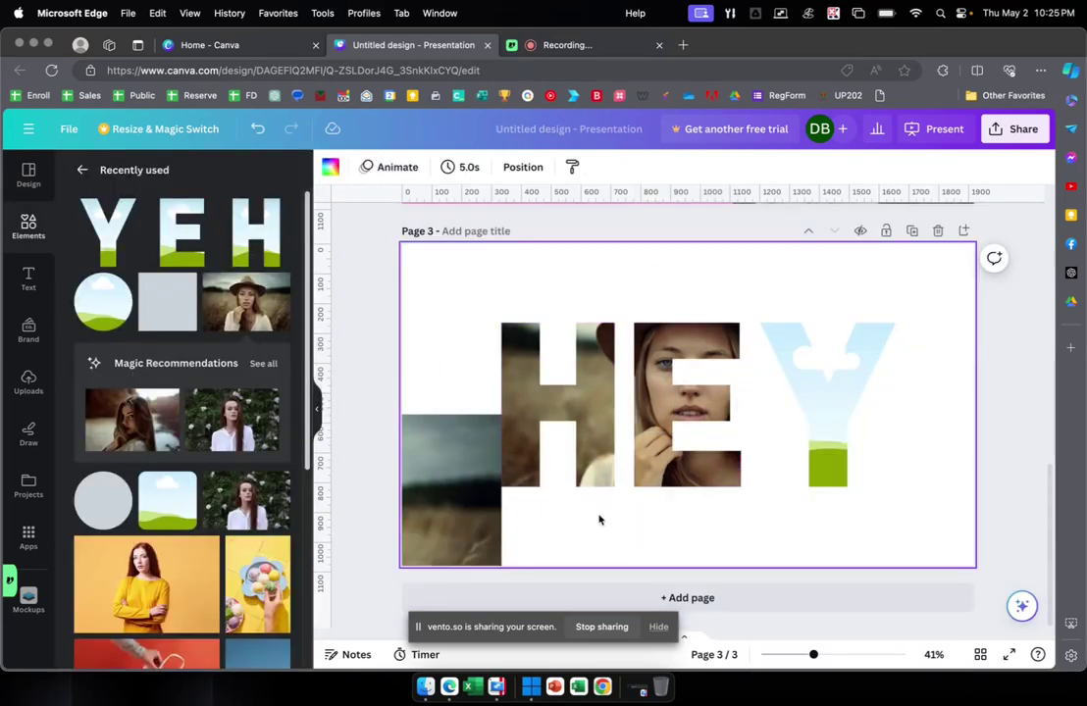
pyautogui.click(469, 493)
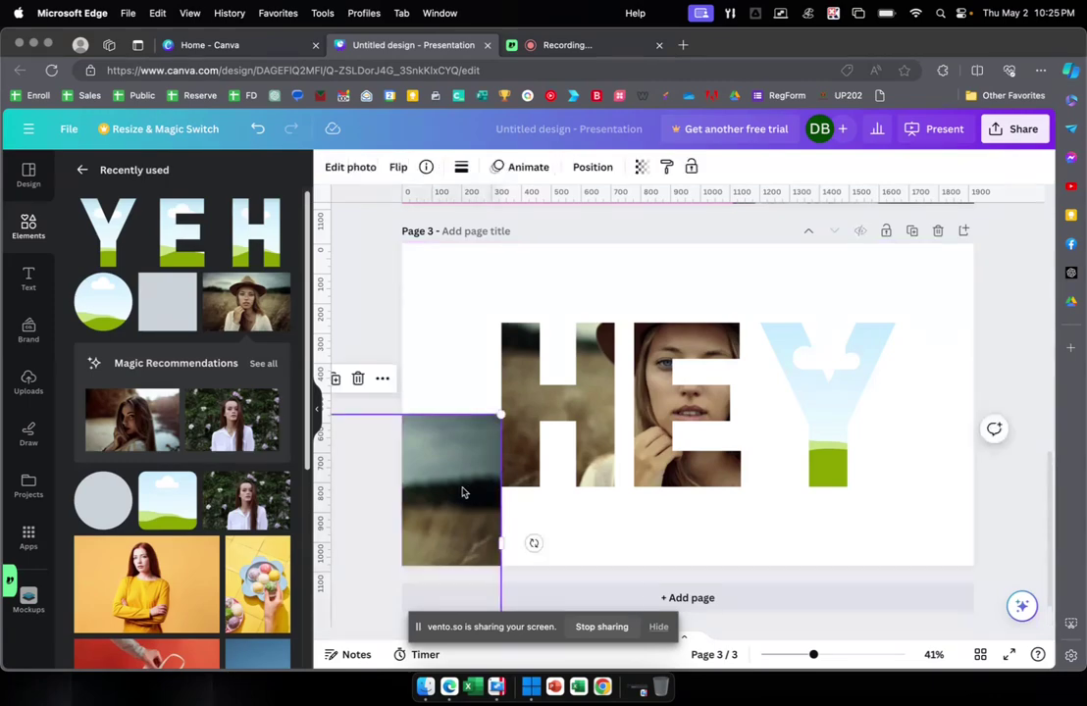
pyautogui.moveTo(464, 493); pyautogui.dragTo(466, 487)
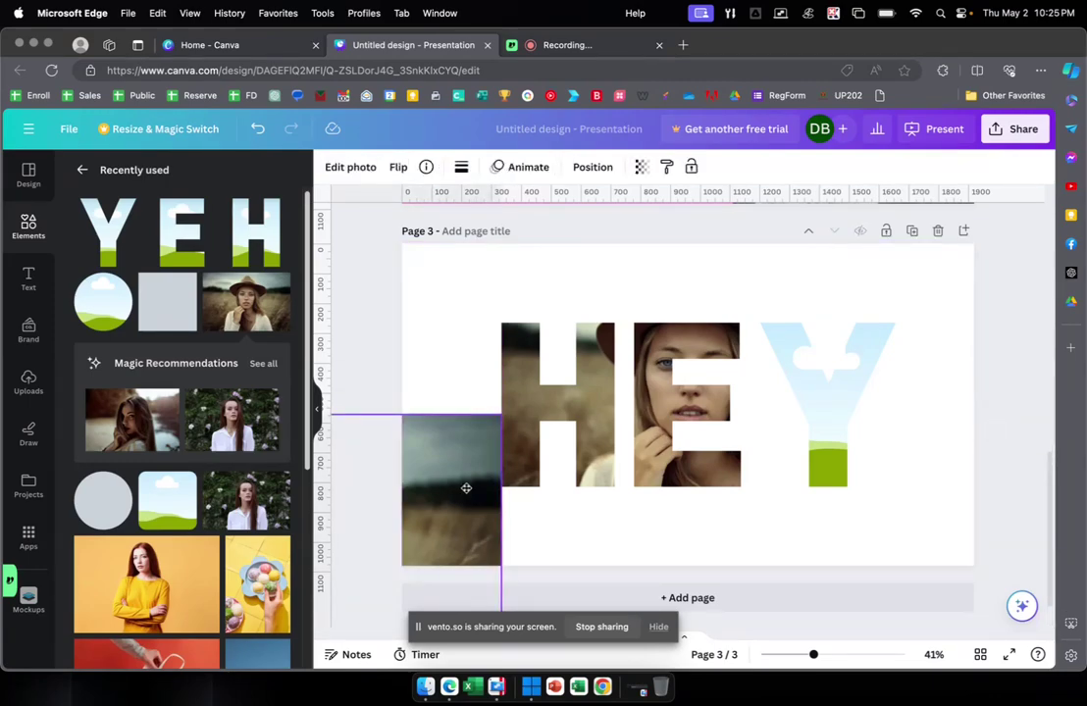
pyautogui.moveTo(466, 487); pyautogui.dragTo(812, 365)
# Step: Enlarge the Y photo in crop mode across all of HEY, shifting it slightly left
pyautogui.doubleClick(812, 365)
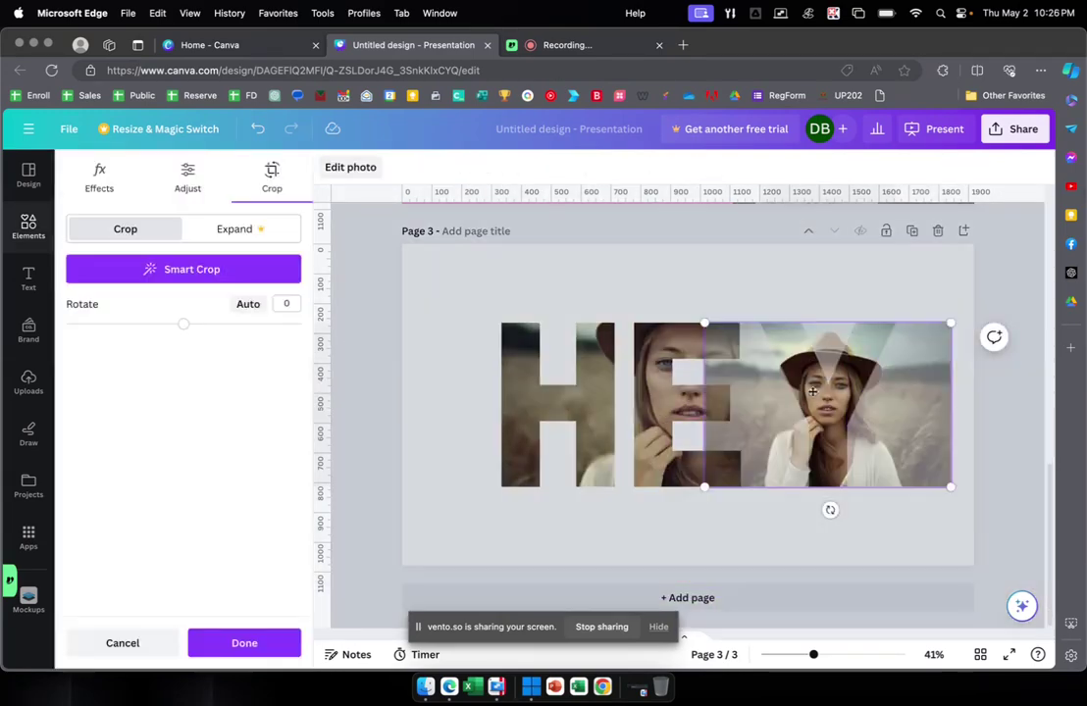
pyautogui.moveTo(704, 322); pyautogui.dragTo(543, 311)
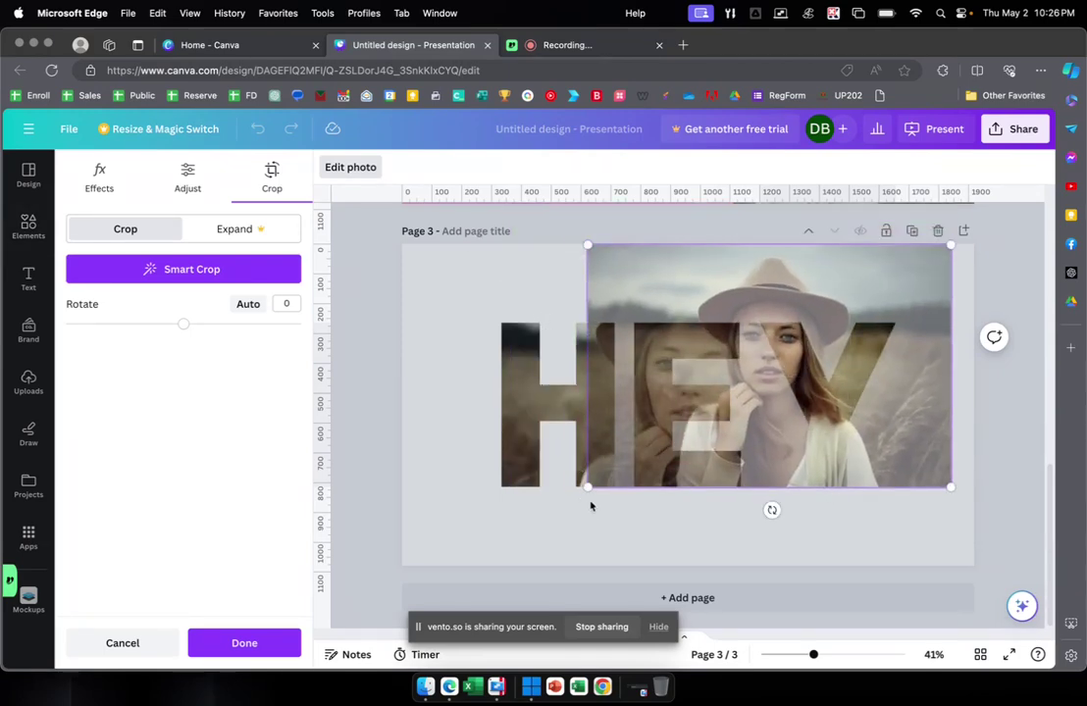
pyautogui.moveTo(587, 487); pyautogui.dragTo(451, 536)
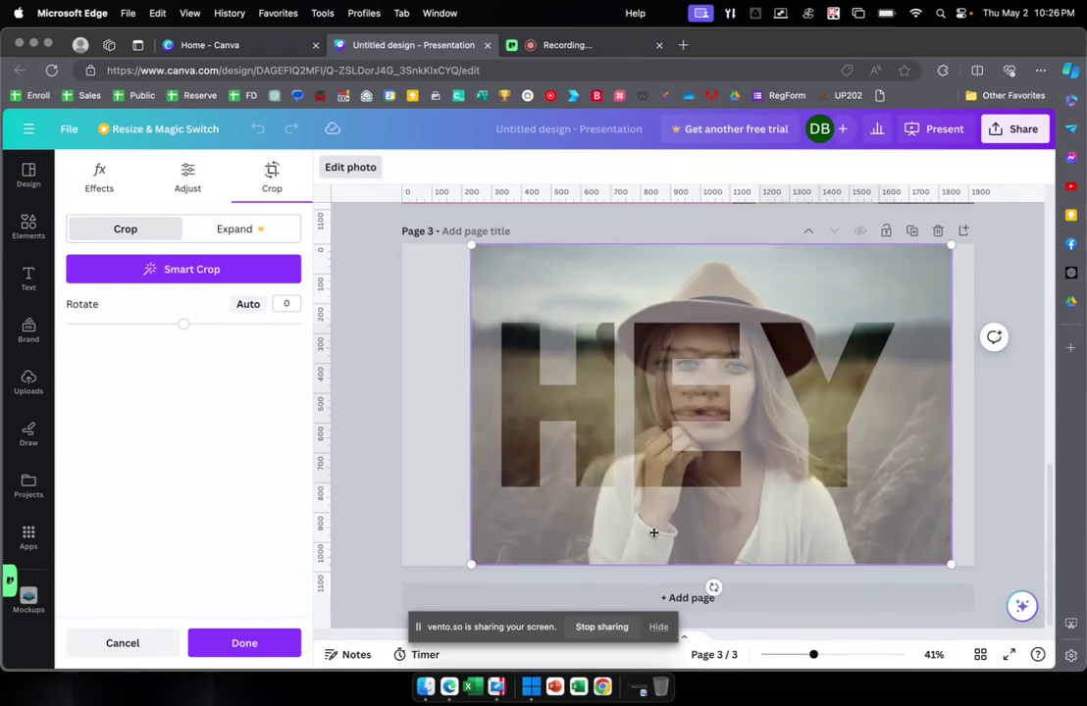
pyautogui.moveTo(736, 537); pyautogui.dragTo(707, 538)
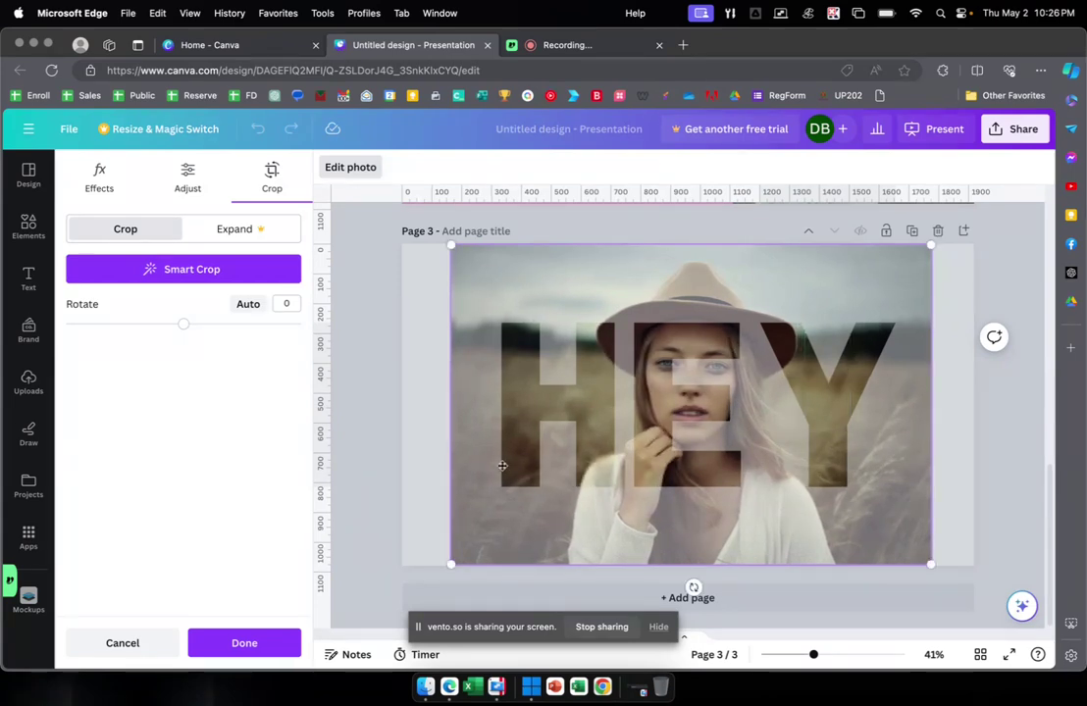
pyautogui.click(424, 403)
pyautogui.click(443, 327)
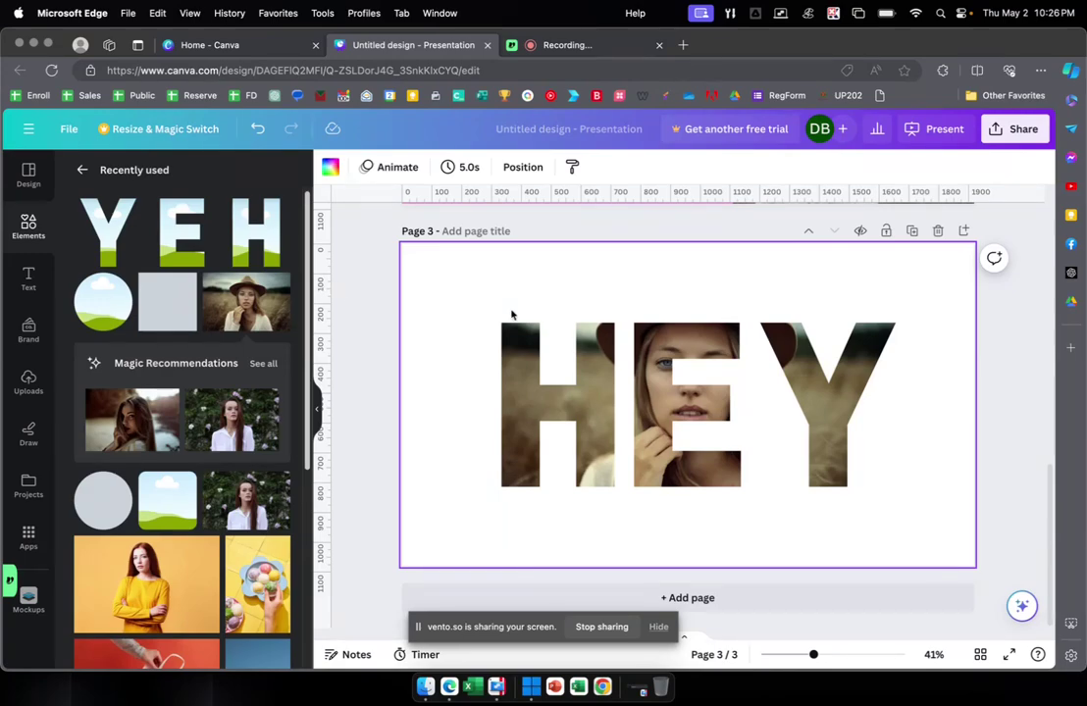
pyautogui.click(165, 295)
pyautogui.moveTo(717, 412); pyautogui.dragTo(929, 530)
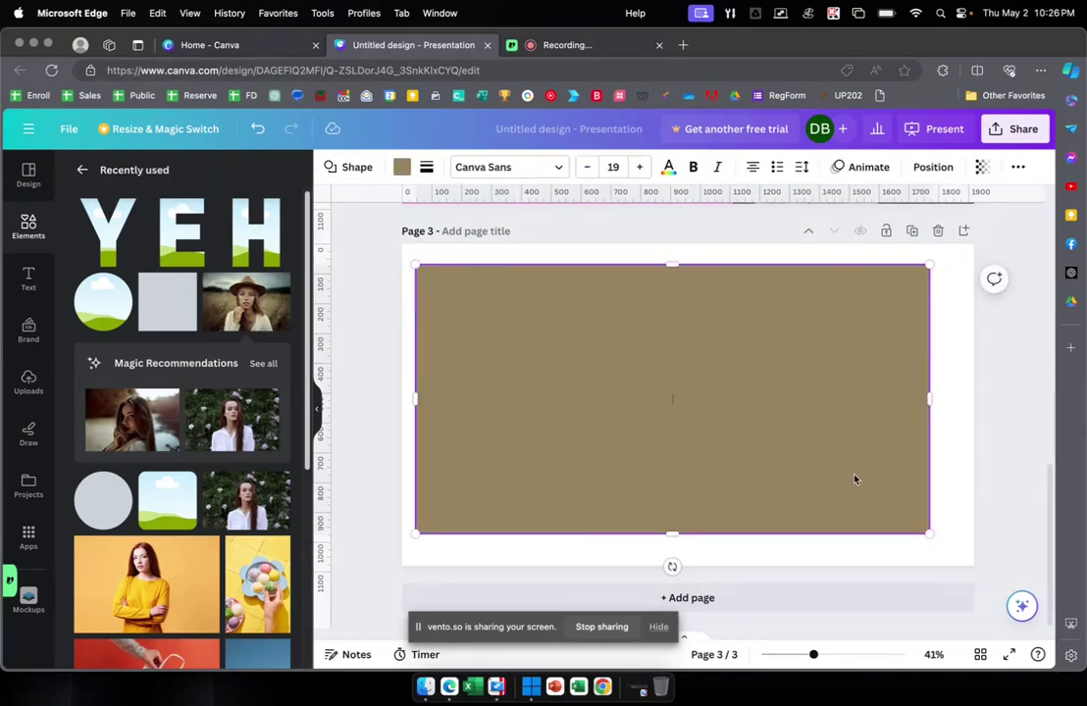
pyautogui.moveTo(854, 478); pyautogui.dragTo(870, 481)
pyautogui.click(401, 169)
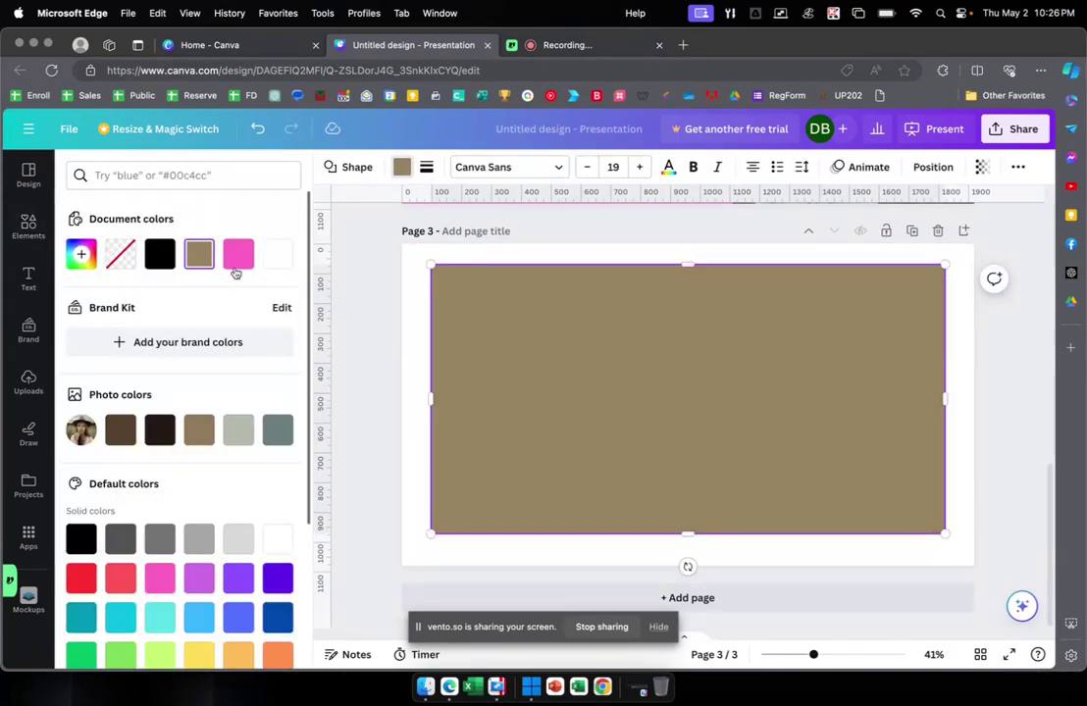
pyautogui.click(199, 616)
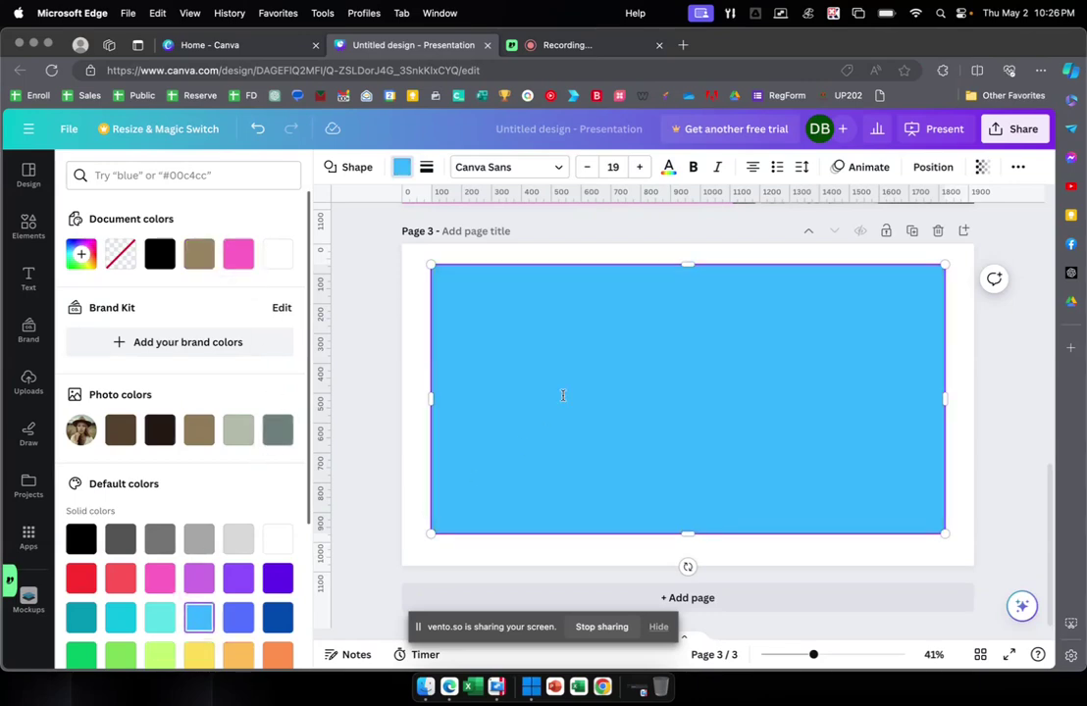
pyautogui.rightClick(637, 337)
pyautogui.moveTo(775, 419)
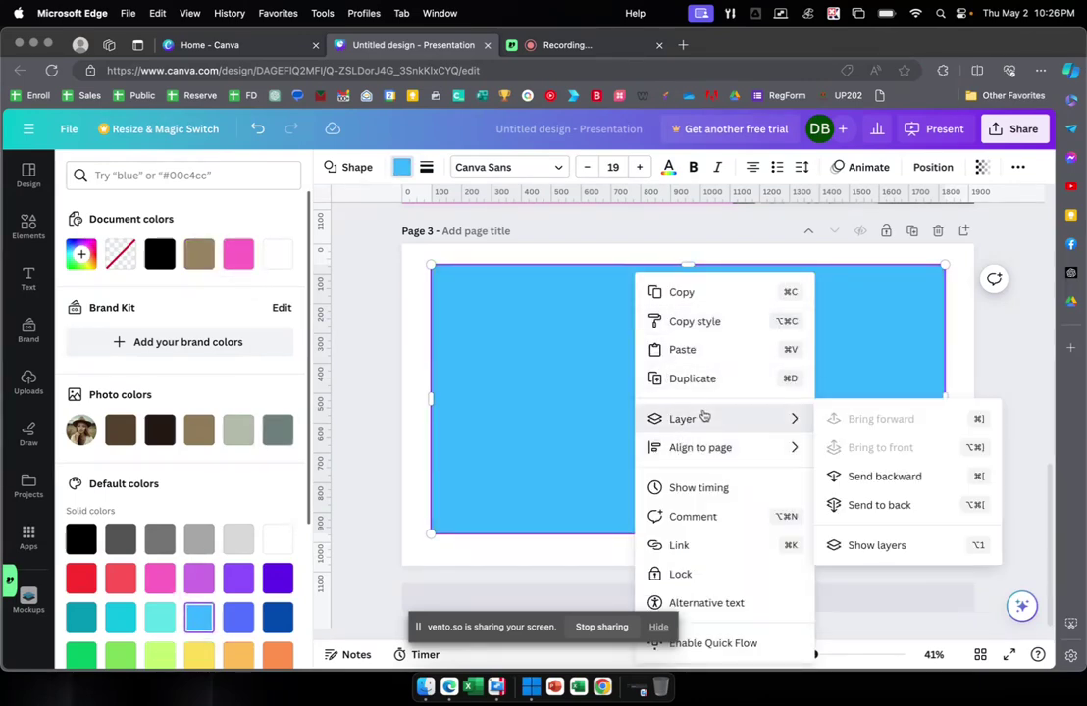
pyautogui.click(880, 505)
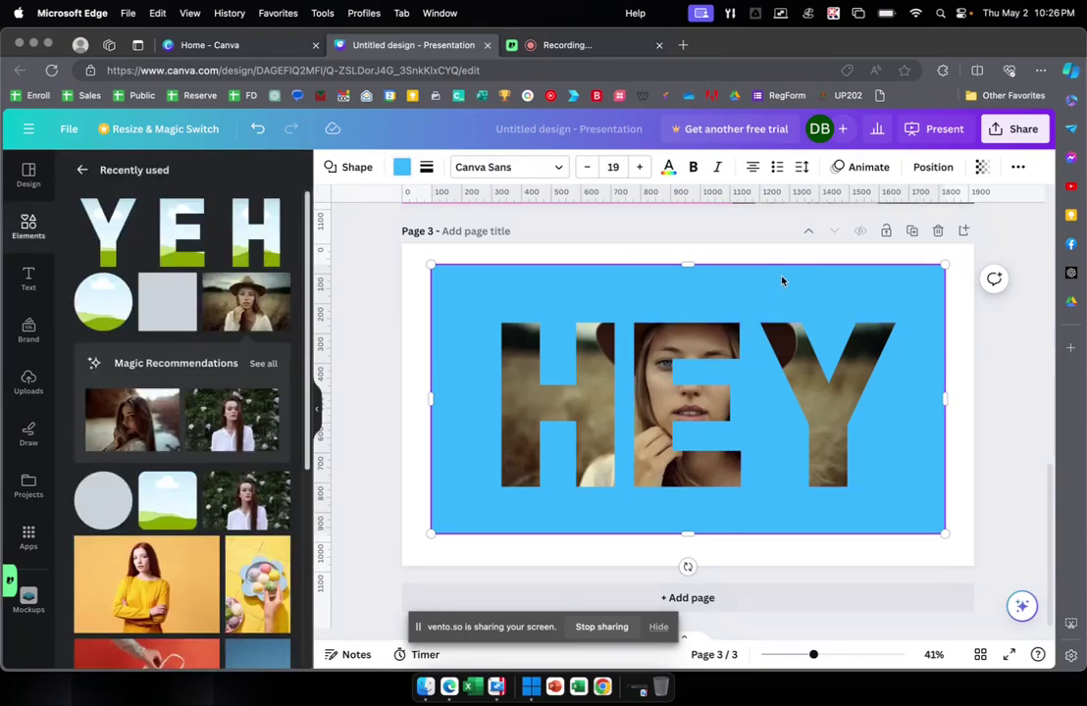
pyautogui.press('BackSpace')
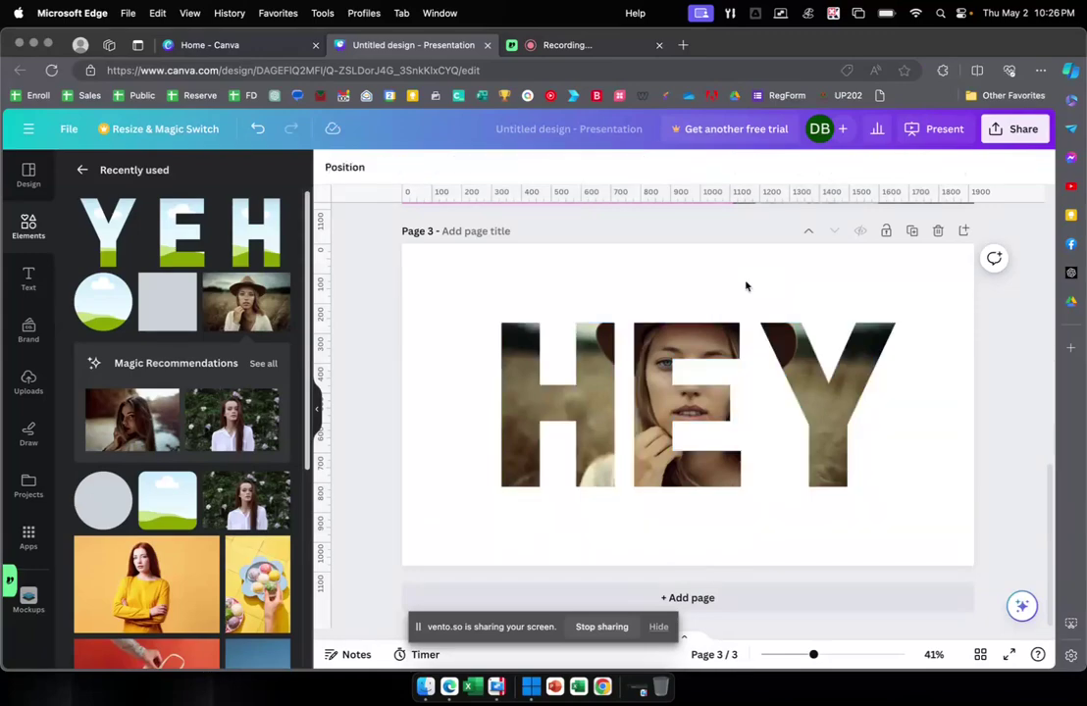
# Step: Add the woman photo from Recently used and size it to cover the page behind HEY
pyautogui.click(259, 314)
pyautogui.moveTo(594, 359); pyautogui.dragTo(554, 288)
pyautogui.moveTo(835, 454); pyautogui.dragTo(964, 565)
pyautogui.moveTo(924, 308); pyautogui.dragTo(893, 311)
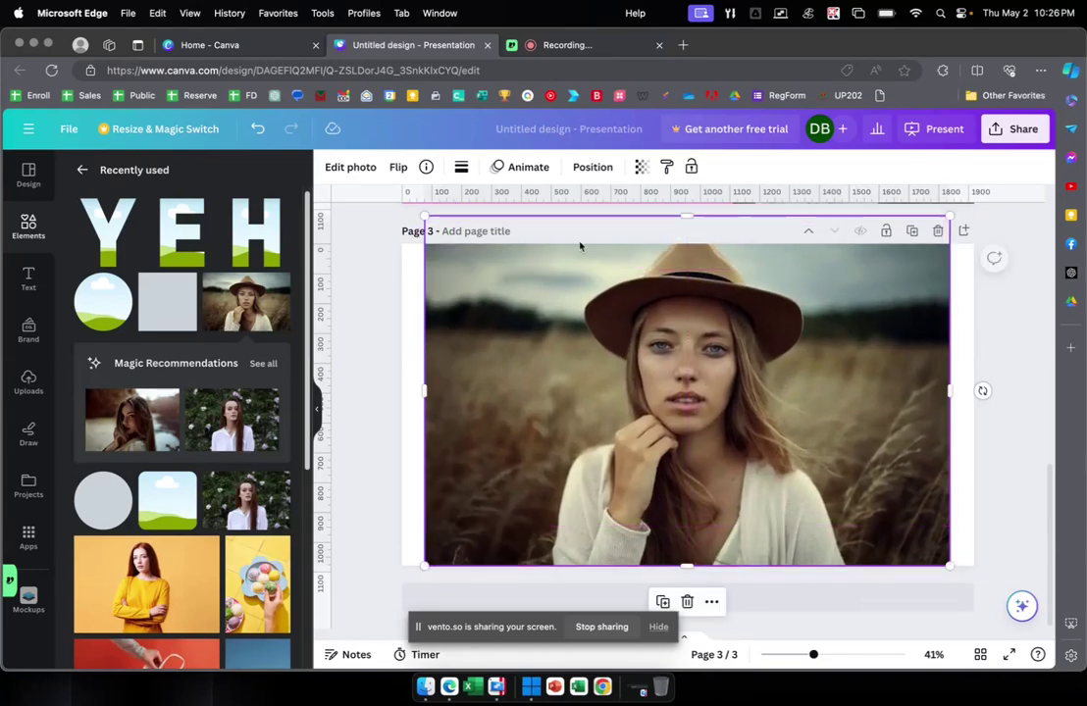
pyautogui.moveTo(424, 216); pyautogui.dragTo(467, 243)
# Step: Lower the photo's transparency to fade it, then centre it on the page
pyautogui.click(641, 167)
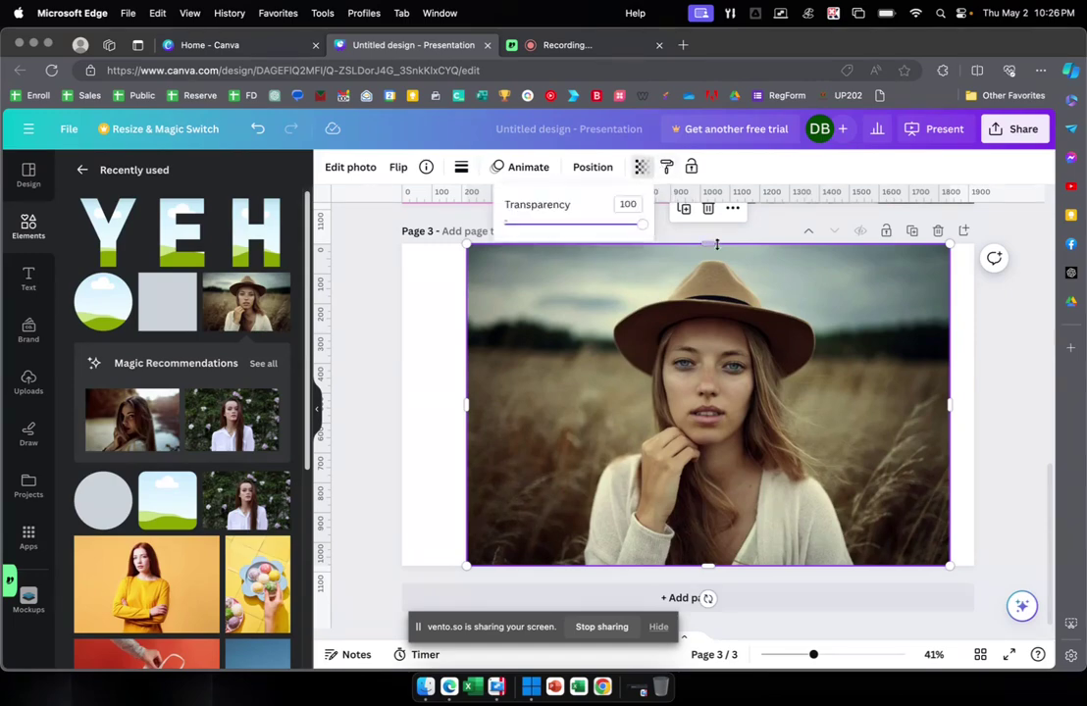
pyautogui.moveTo(642, 226); pyautogui.dragTo(538, 231)
pyautogui.moveTo(842, 293); pyautogui.dragTo(829, 291)
pyautogui.click(1004, 327)
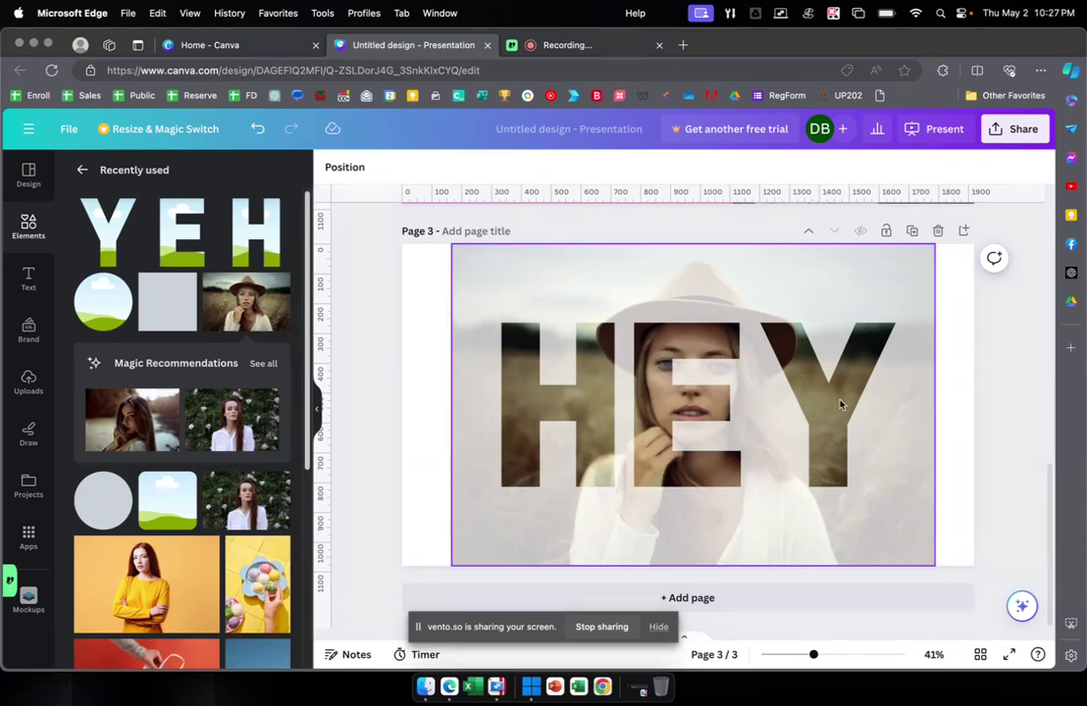
pyautogui.click(961, 450)
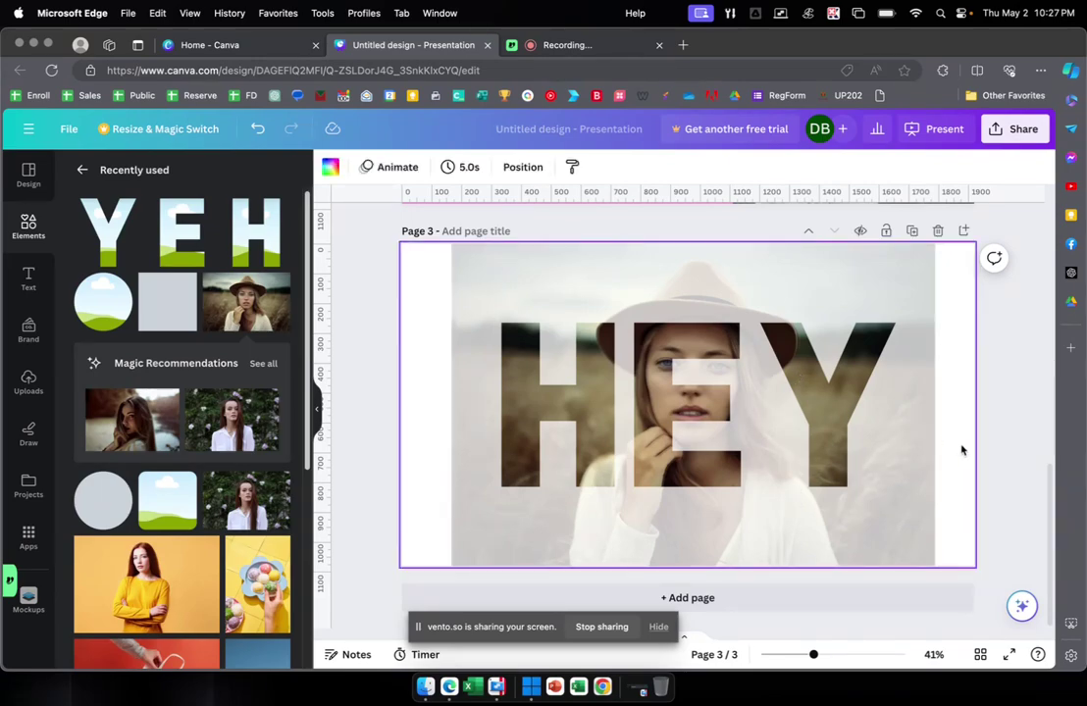